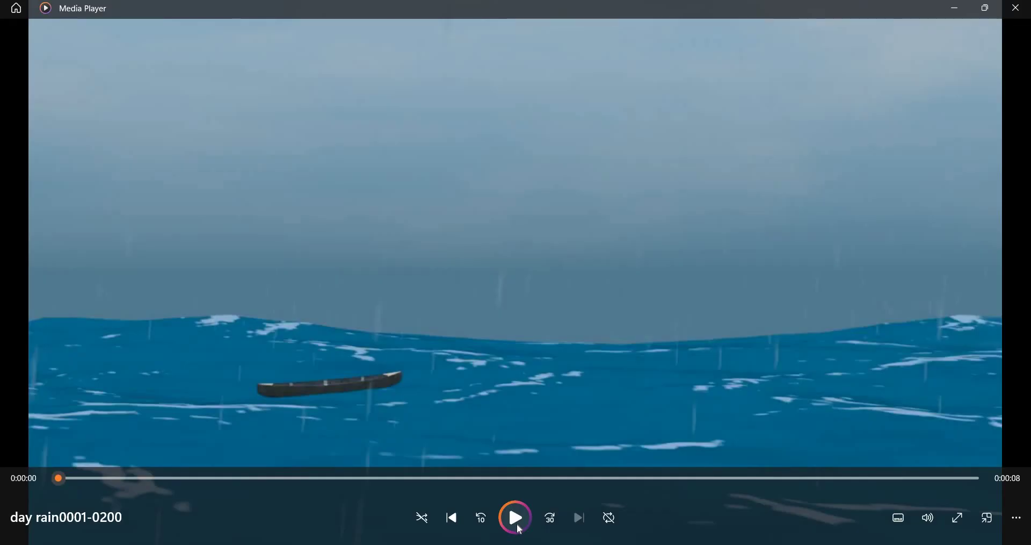
# Step: Play the rendered clip day rain0001-0200, then close it and switch to Blender
pyautogui.click(517, 523)
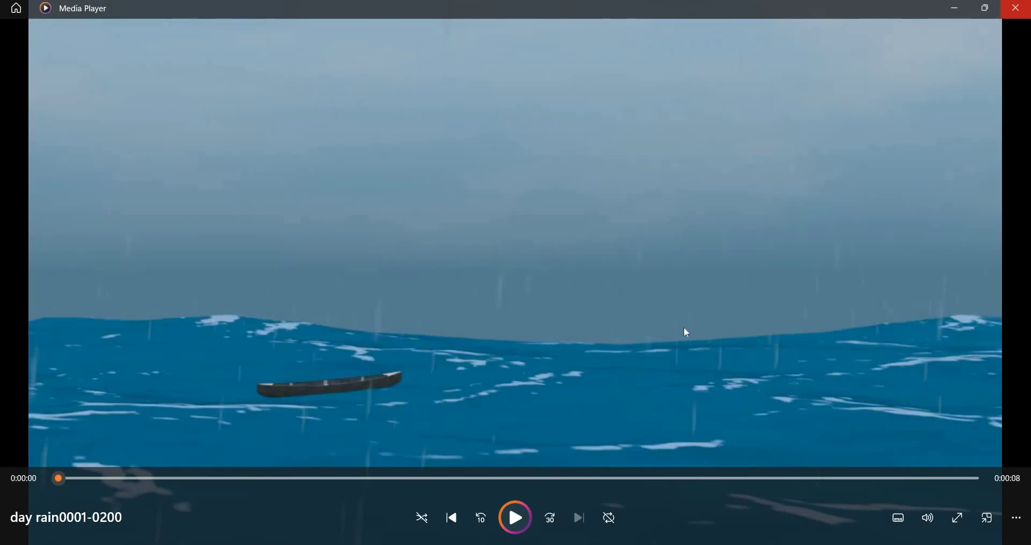
pyautogui.click(1015, 8)
pyautogui.click(1008, 9)
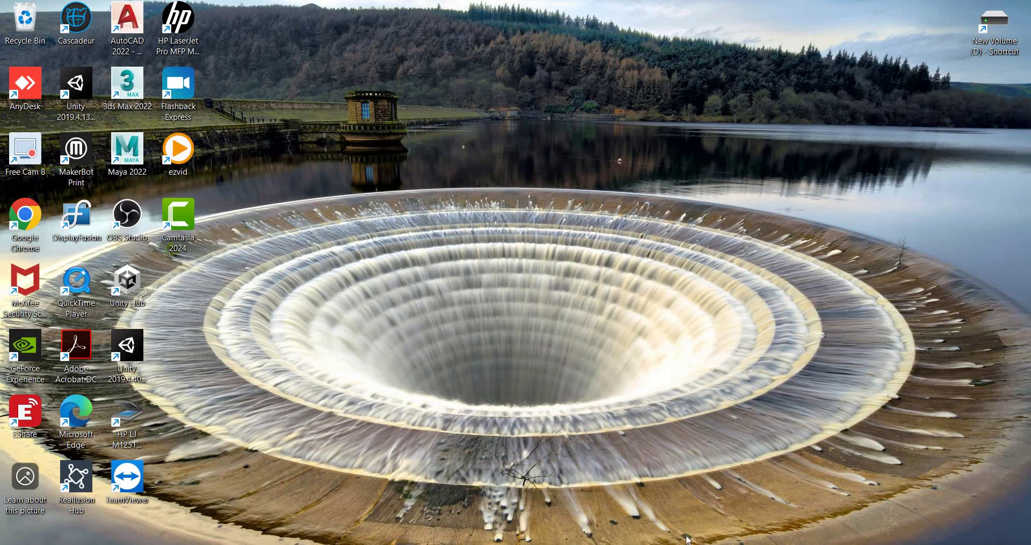
pyautogui.hotkey('alt', 'Tab')
pyautogui.click(469, 275)
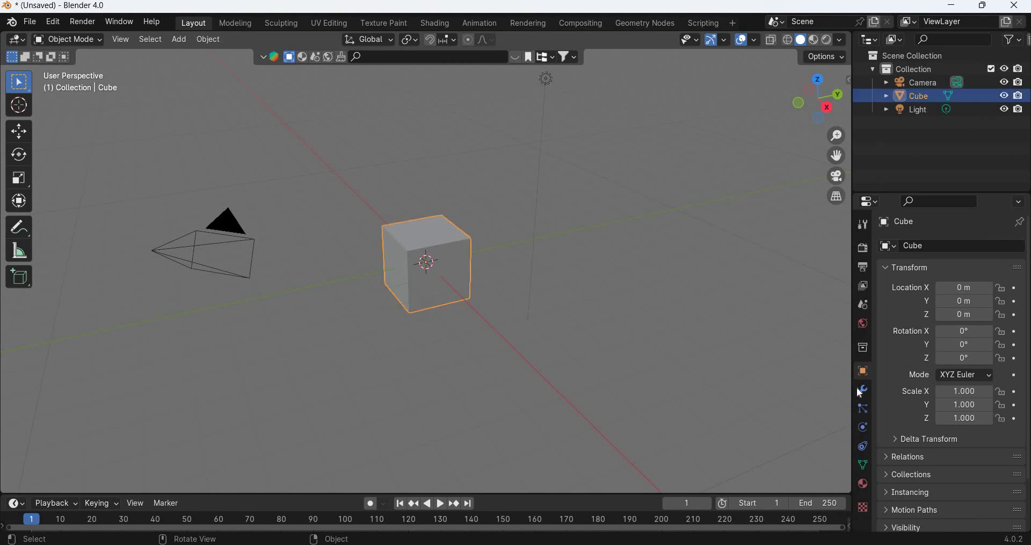
# Step: Add an Ocean modifier to the default cube
pyautogui.hotkey('ctrl', 'Tab')
pyautogui.click(955, 240)
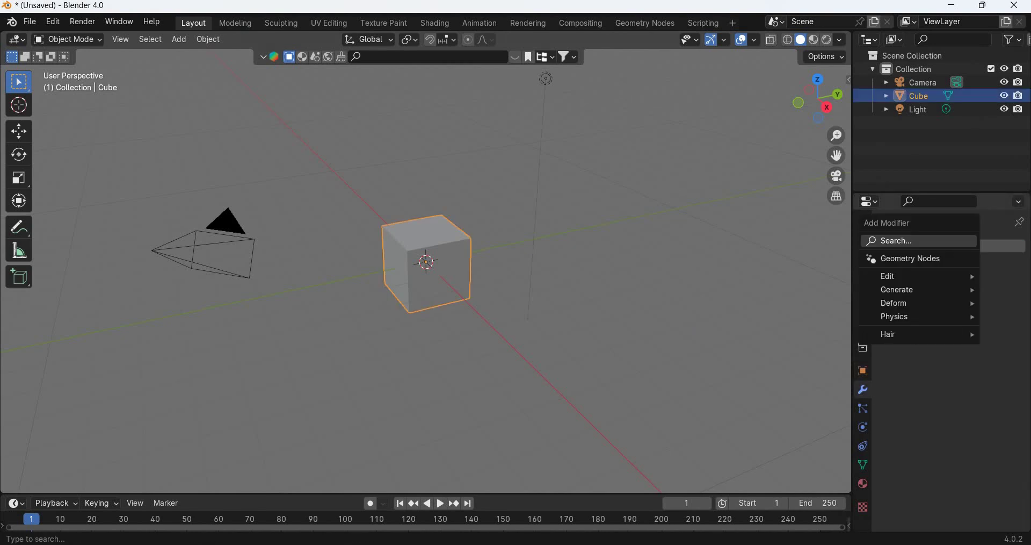
pyautogui.write('ocae')
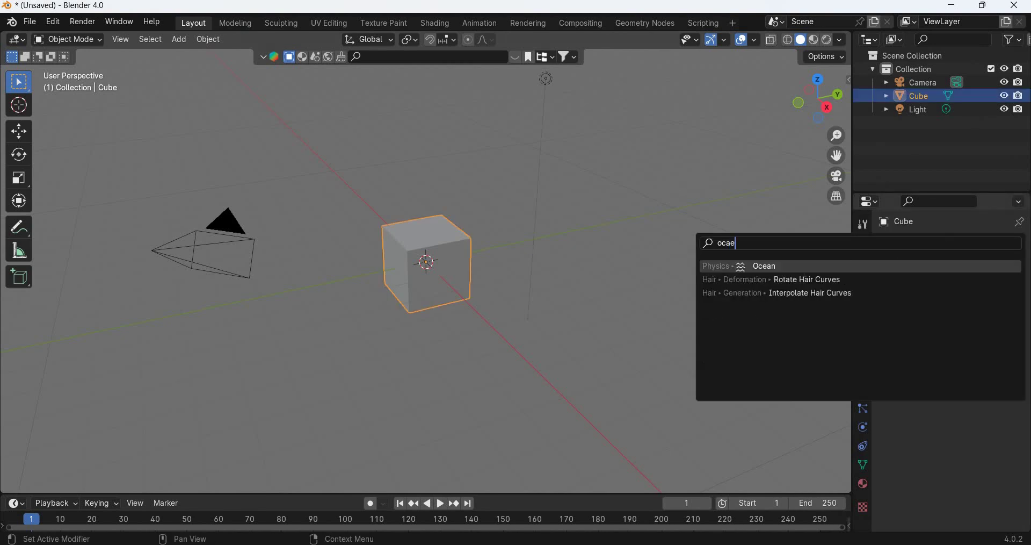
pyautogui.click(768, 267)
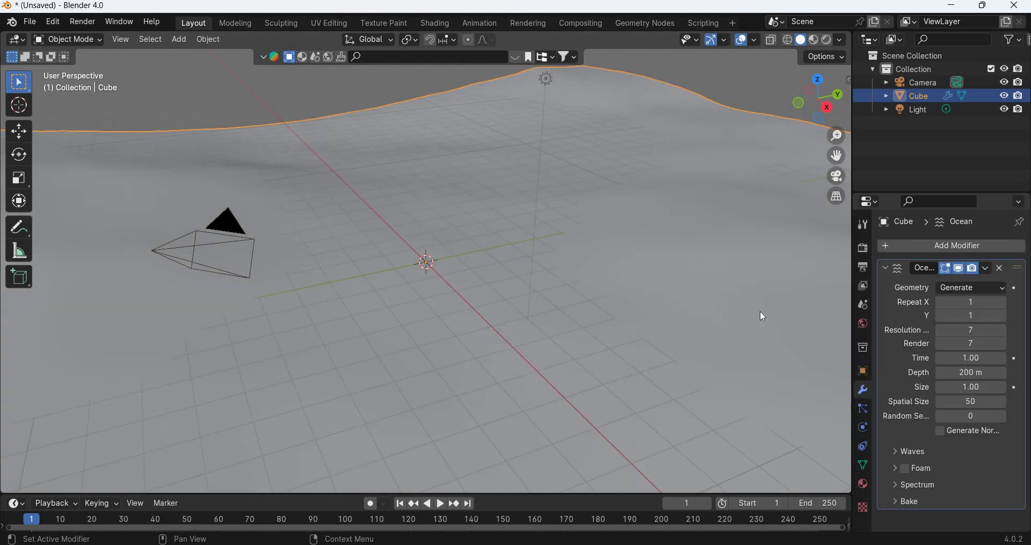
# Step: Rename the cube to ocean and delete the light from the scene
pyautogui.doubleClick(912, 97)
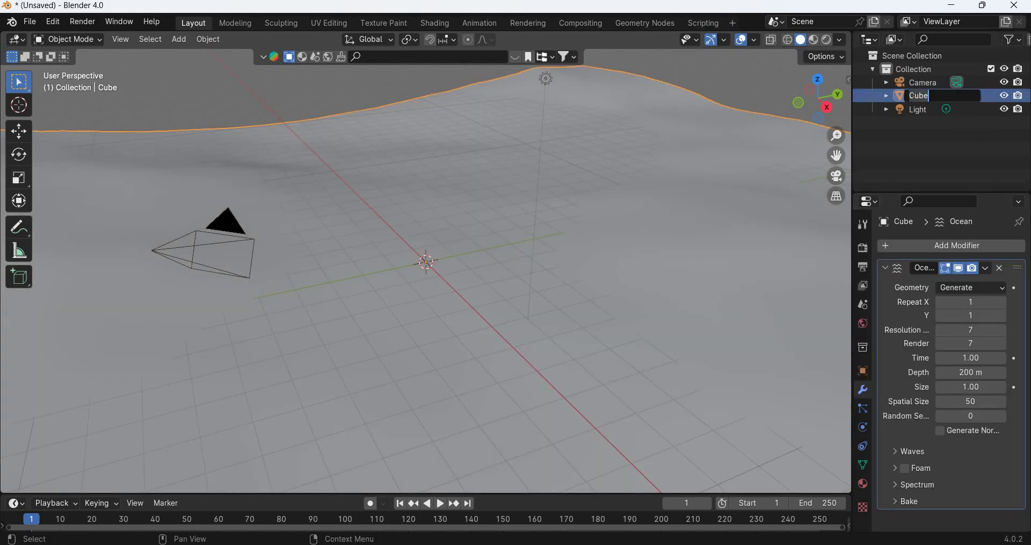
pyautogui.write('ocean')
pyautogui.press('Return')
pyautogui.click(914, 96)
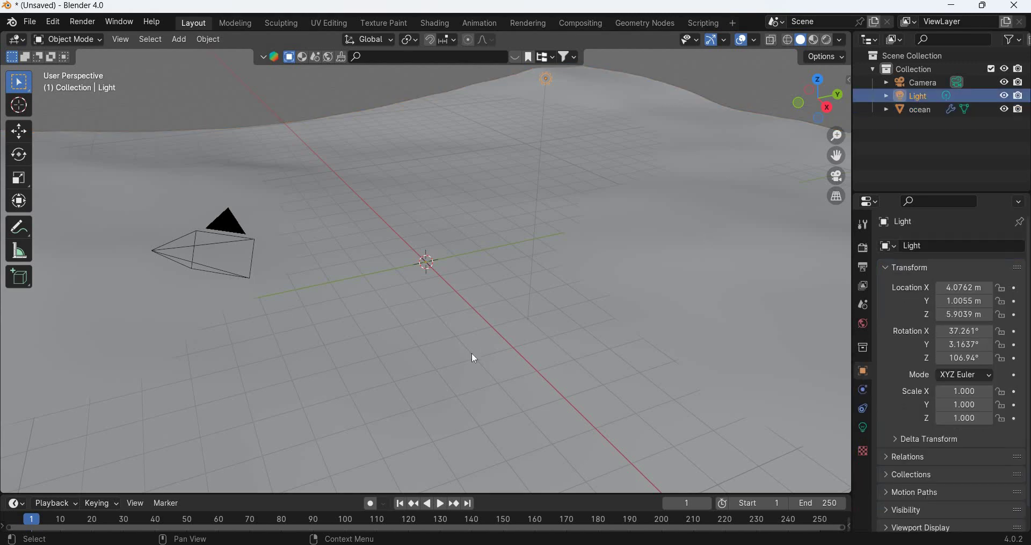
pyautogui.press('Delete')
# Step: In top view, move the camera to the ocean's positive X side, at about X 22.8 m, Y 0.93 m
pyautogui.scroll(-6, 569, 360)
pyautogui.moveTo(568, 363); pyautogui.dragTo(517, 365, button='middle')
pyautogui.press('KP_7')
pyautogui.press('KP_7')
pyautogui.click(508, 338)
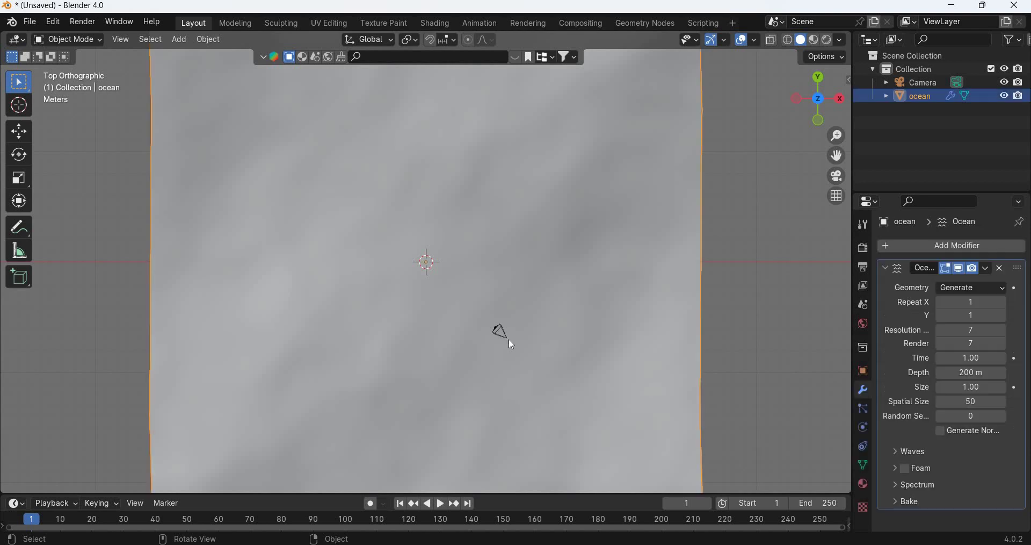
pyautogui.click(23, 138)
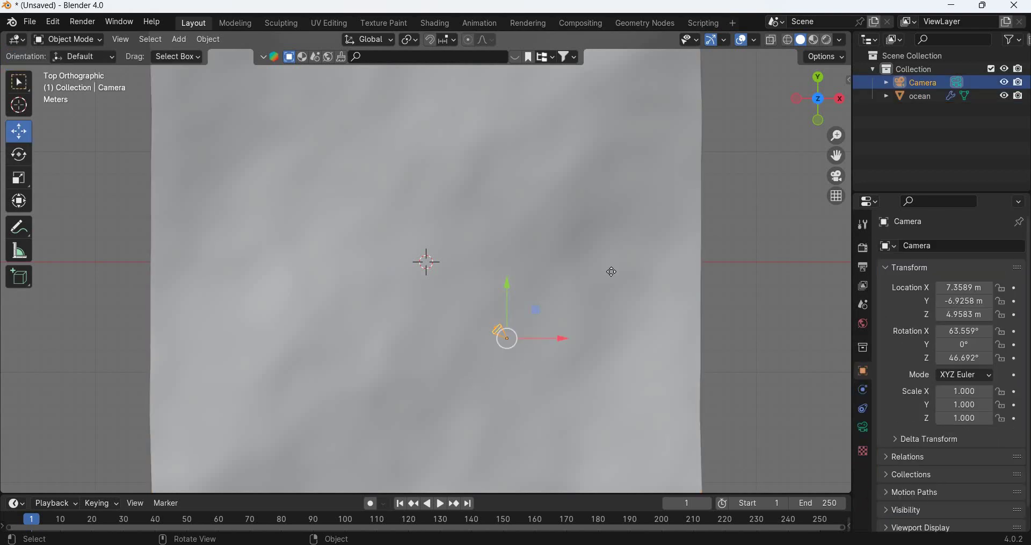
pyautogui.press('g')
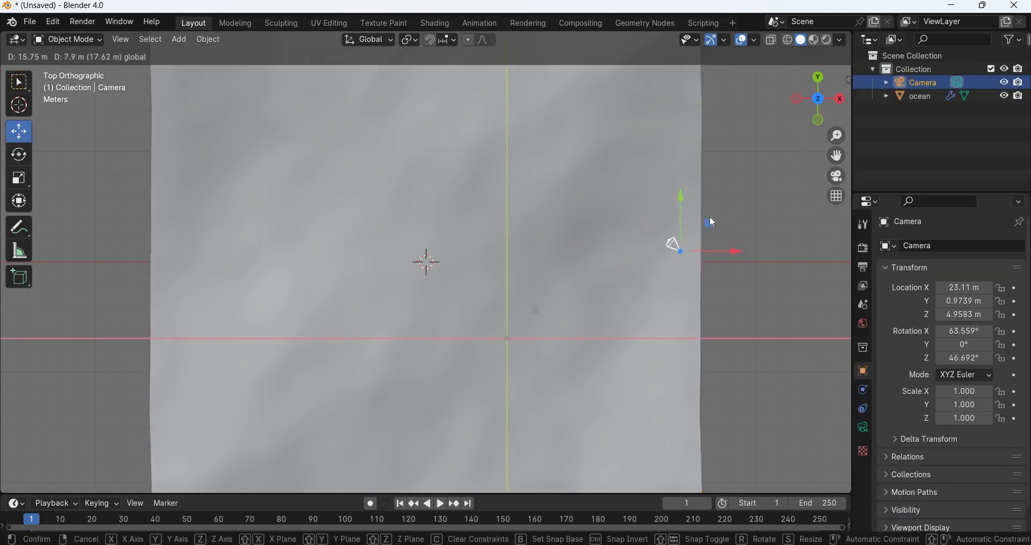
pyautogui.moveTo(706, 223); pyautogui.dragTo(706, 223)
# Step: Rotate the camera about the Z axis to about 91.7° so it faces across the ocean
pyautogui.click(19, 154)
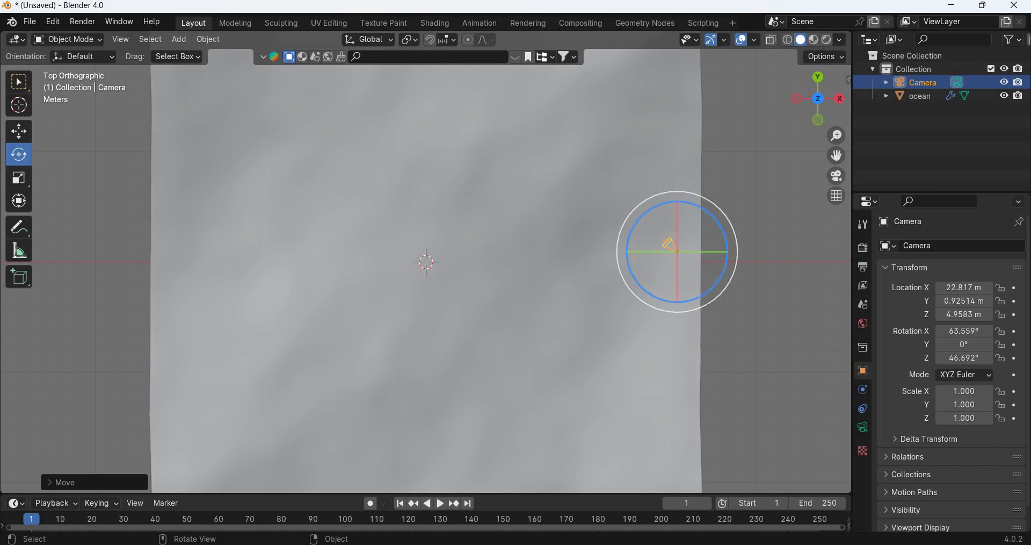
pyautogui.moveTo(632, 272); pyautogui.dragTo(661, 302)
pyautogui.hotkey('shift', 'space')
pyautogui.press('g')
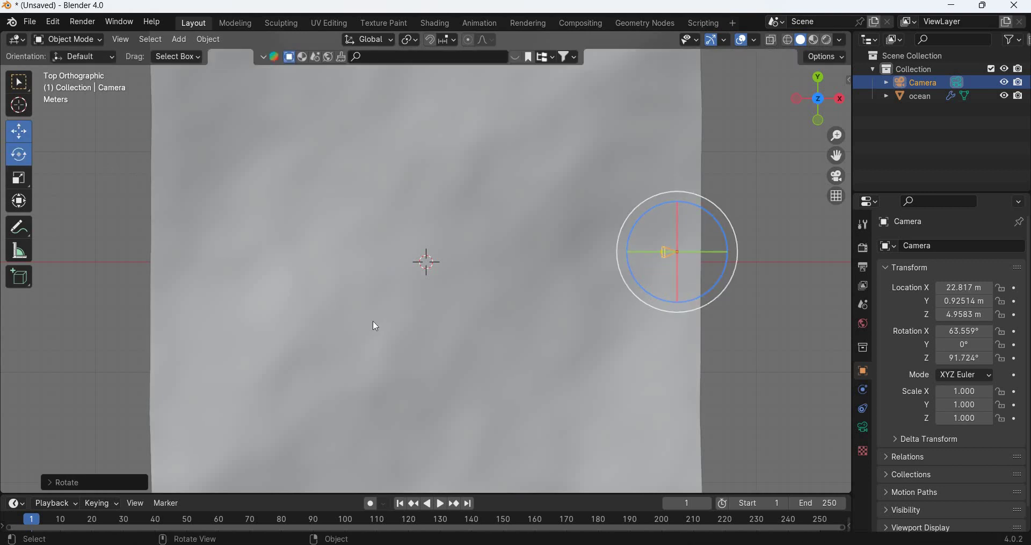
# Step: Look through the camera, lock it to the view, and reframe it low over the water at about 87° X rotation and 1.11 m height
pyautogui.press('KP_0')
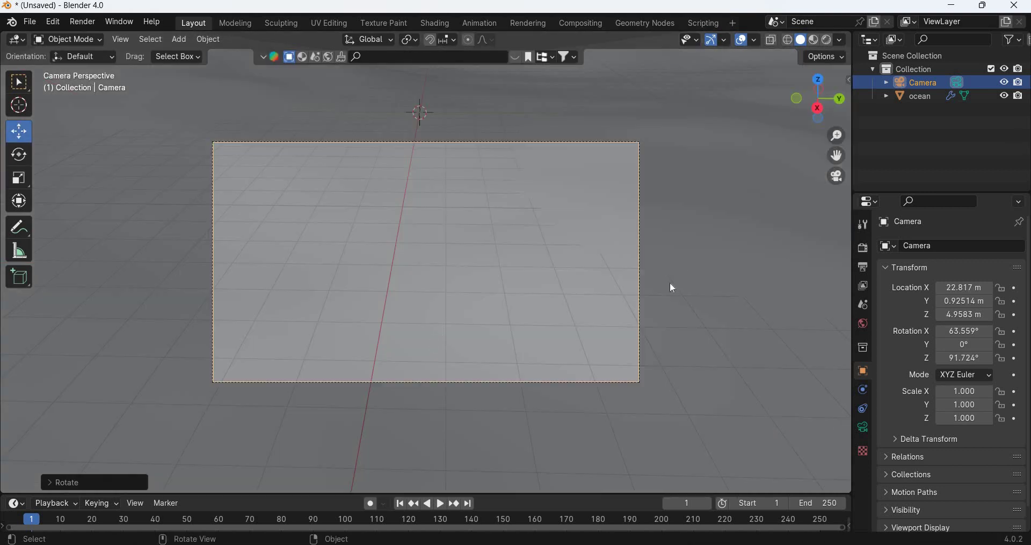
pyautogui.press('n')
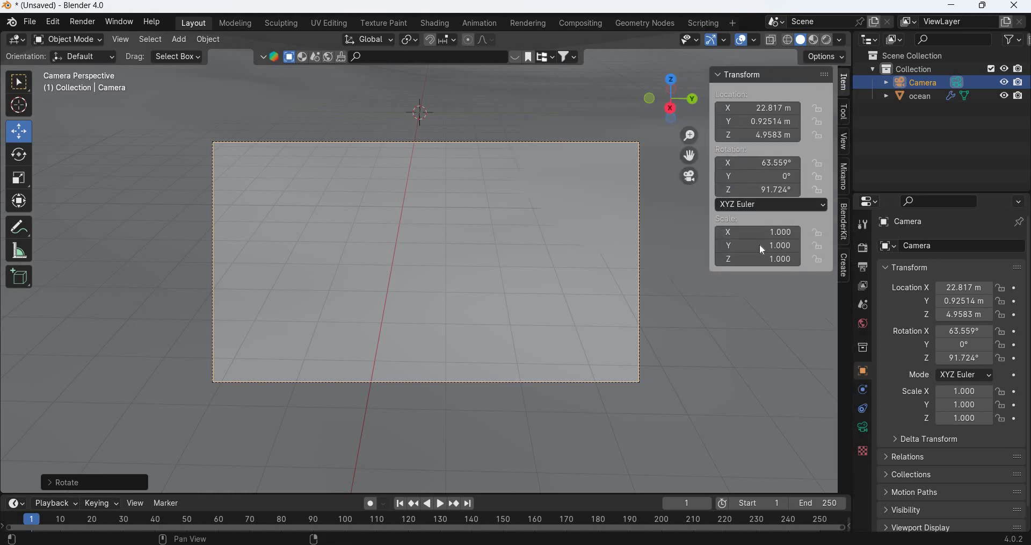
pyautogui.keyDown('ctrl'); pyautogui.scroll(-2, 762, 250); pyautogui.keyUp('ctrl')
pyautogui.click(767, 241)
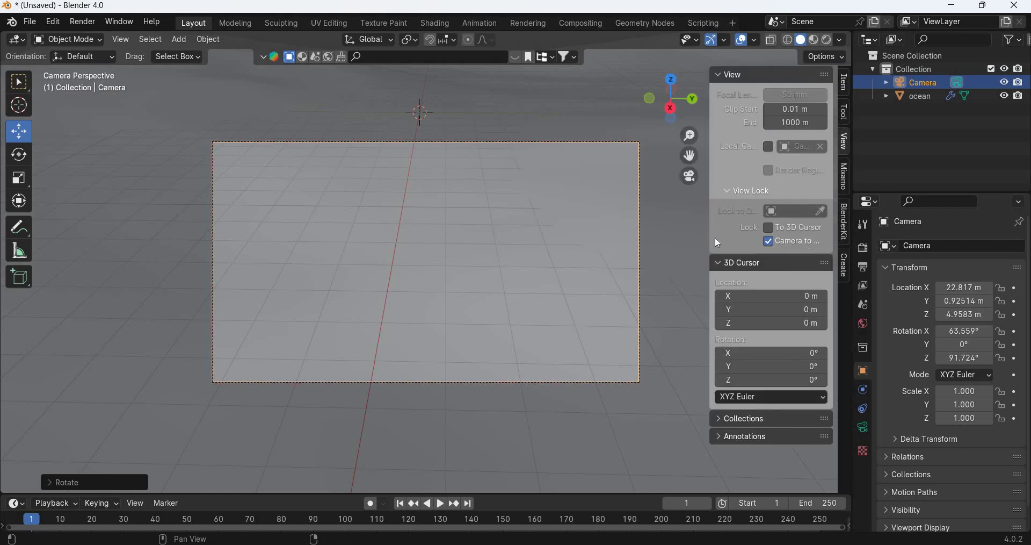
pyautogui.moveTo(715, 243)
pyautogui.mouseDown()
pyautogui.moveTo(600, 247)
pyautogui.moveTo(729, 244)
pyautogui.mouseUp()
pyautogui.moveTo(478, 297); pyautogui.dragTo(494, 328, button='middle')
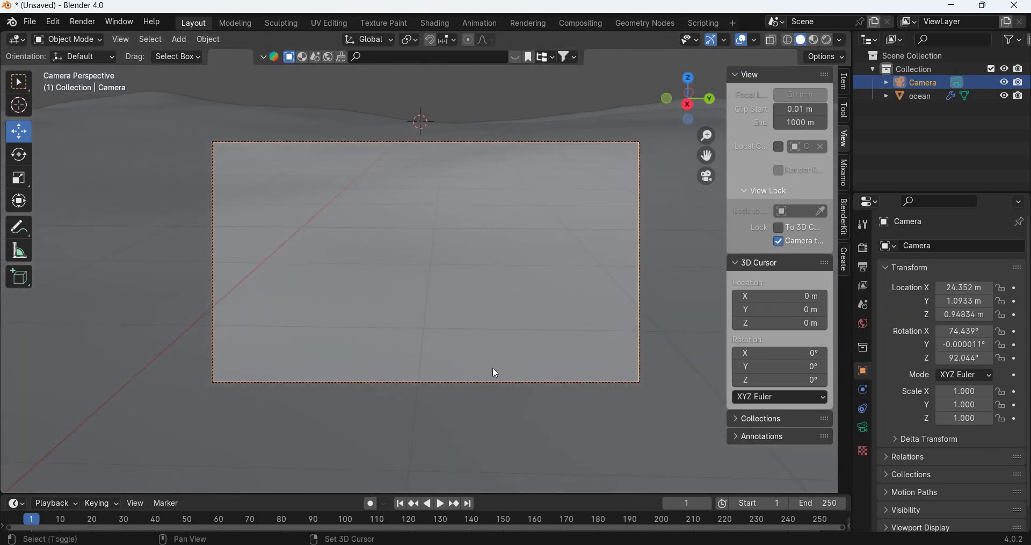
pyautogui.moveTo(492, 366); pyautogui.dragTo(488, 338, button='middle')
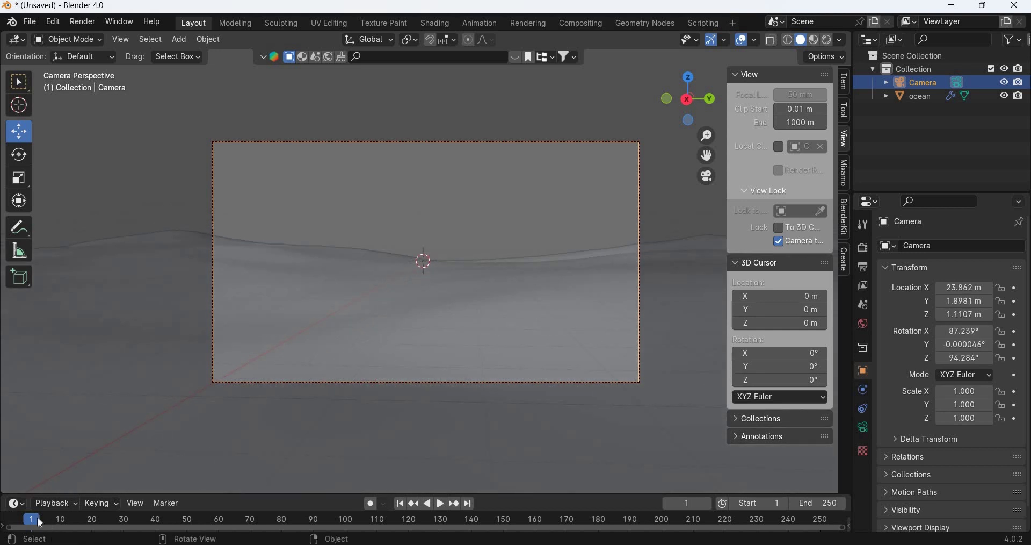
# Step: Play the timeline to check the ocean for motion, and stop playback
pyautogui.press('space')
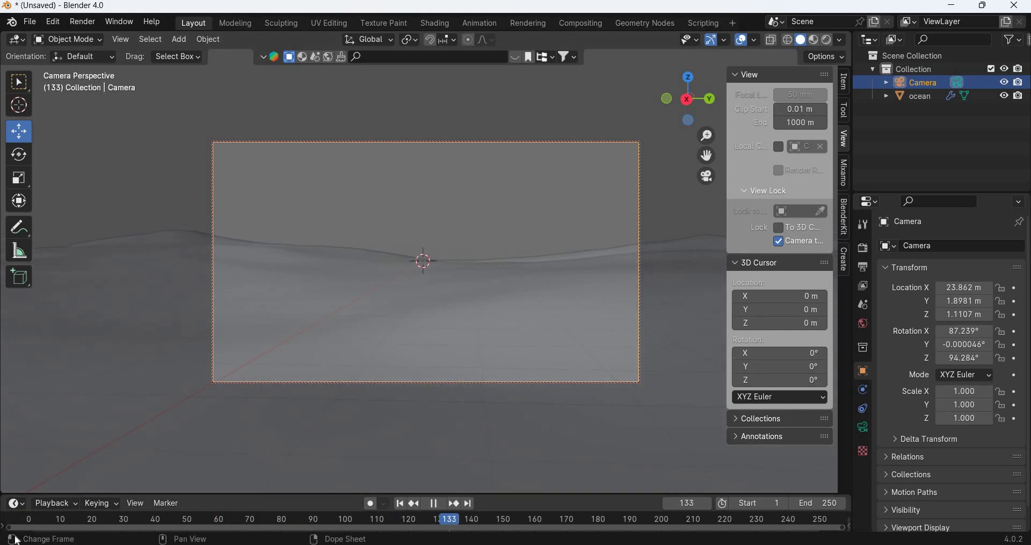
pyautogui.press('space')
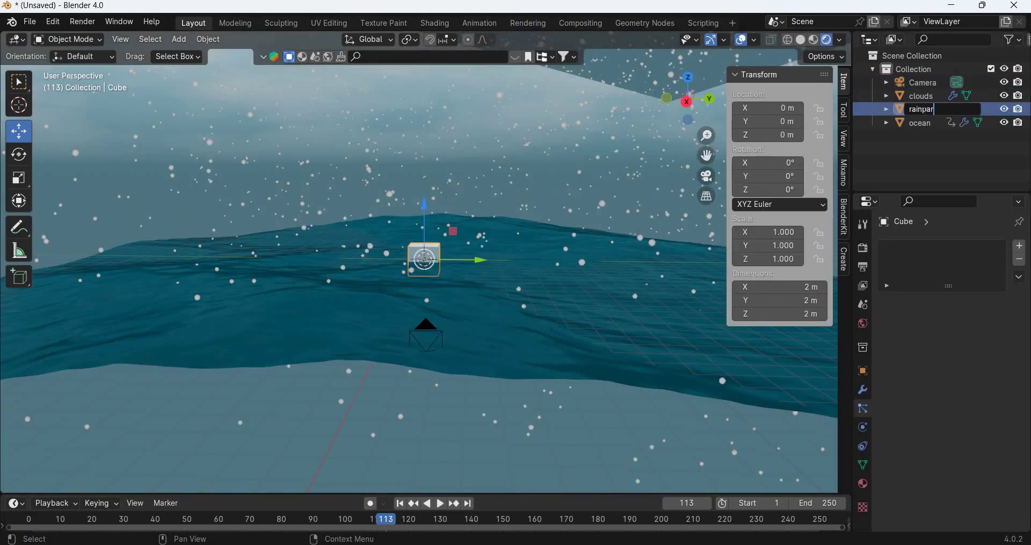
# Step: Rename the new cube to rainparticle and scale its top vertices inward to taper it
pyautogui.write('le')
pyautogui.press('Return')
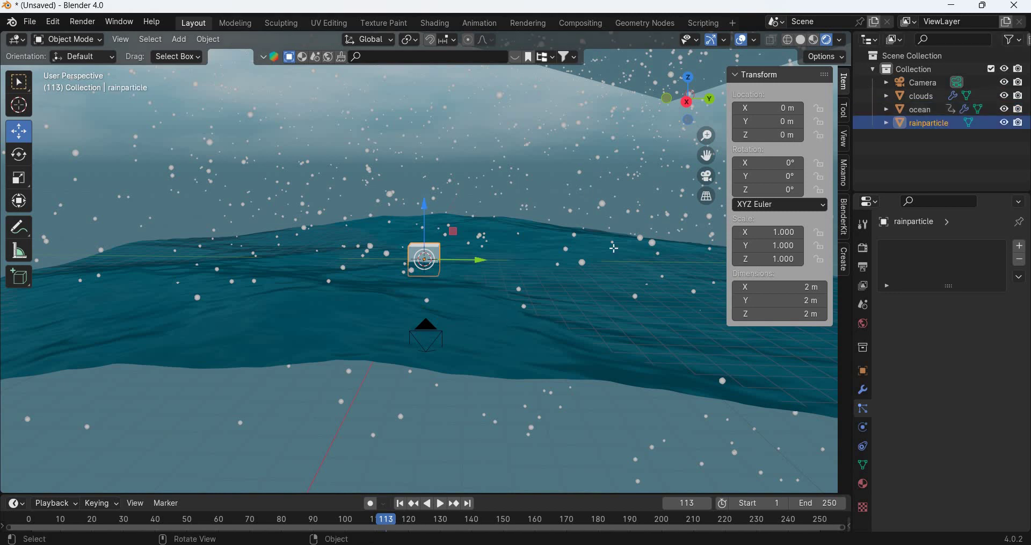
pyautogui.press('Tab')
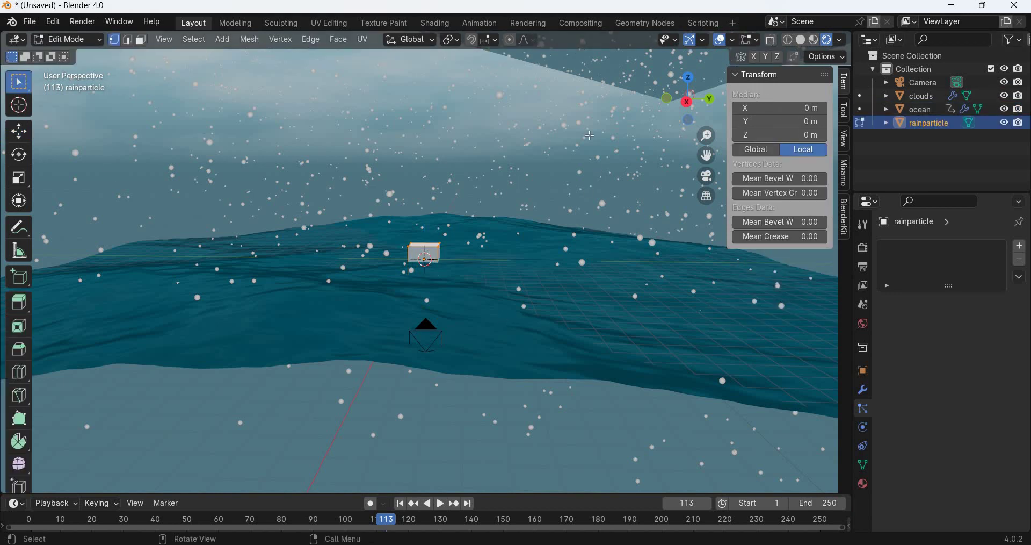
pyautogui.click(771, 40)
pyautogui.moveTo(468, 222); pyautogui.dragTo(377, 253)
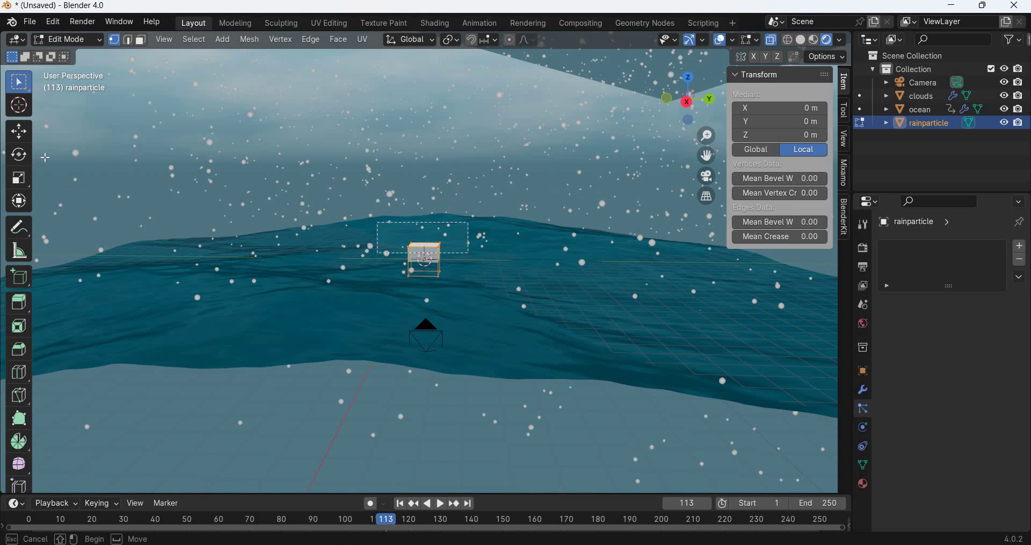
pyautogui.click(19, 178)
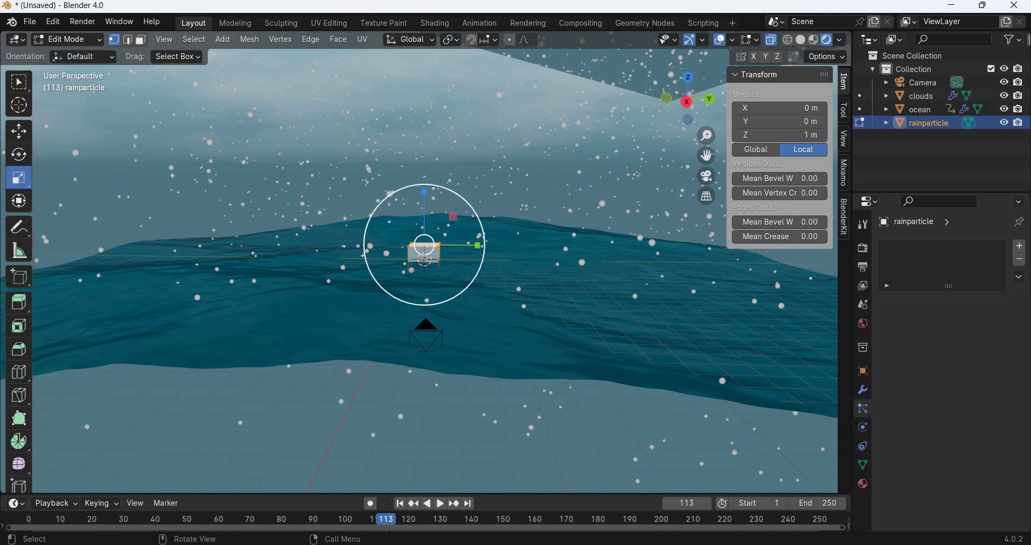
pyautogui.moveTo(455, 213); pyautogui.dragTo(428, 235)
# Step: Add a loop cut around the lower half of the rainparticle mesh and scale the loop inward
pyautogui.scroll(4, 45, 295)
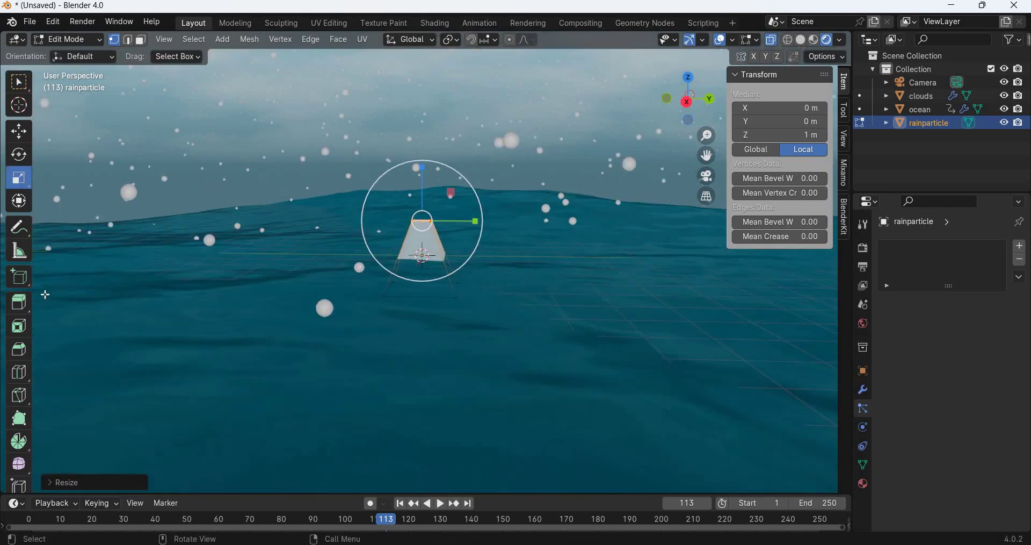
pyautogui.click(19, 371)
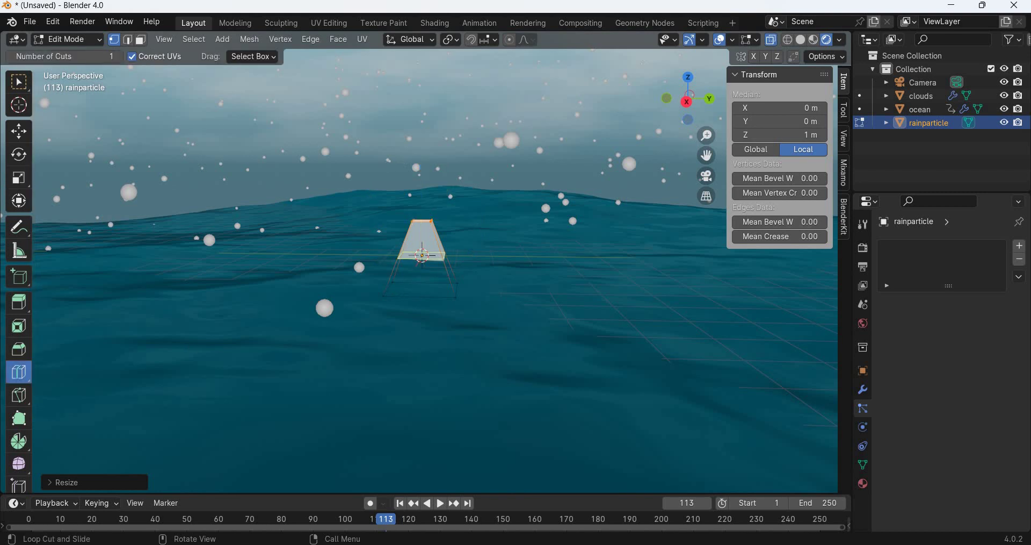
pyautogui.moveTo(448, 263); pyautogui.dragTo(459, 266)
pyautogui.click(19, 178)
pyautogui.press('Tab')
# Step: Add a Subdivision Surface modifier to rainparticle and raise the object to about 2.76 m on Z
pyautogui.click(863, 389)
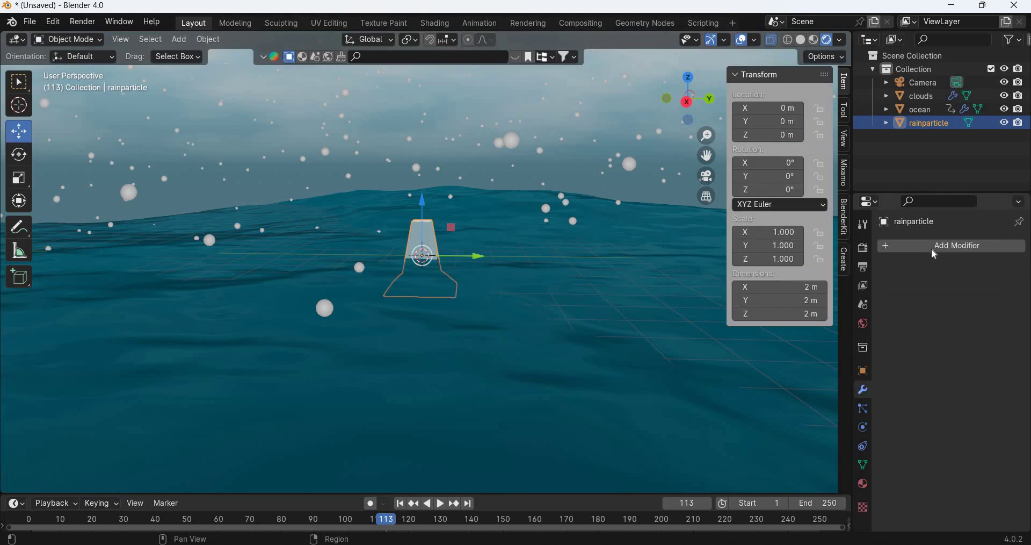
pyautogui.click(933, 254)
pyautogui.write('s')
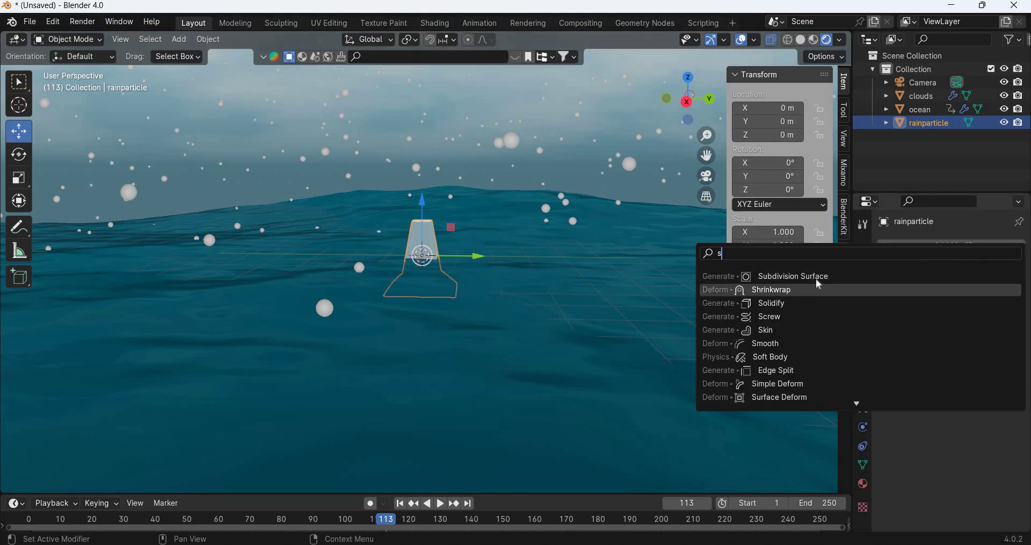
pyautogui.press('Return')
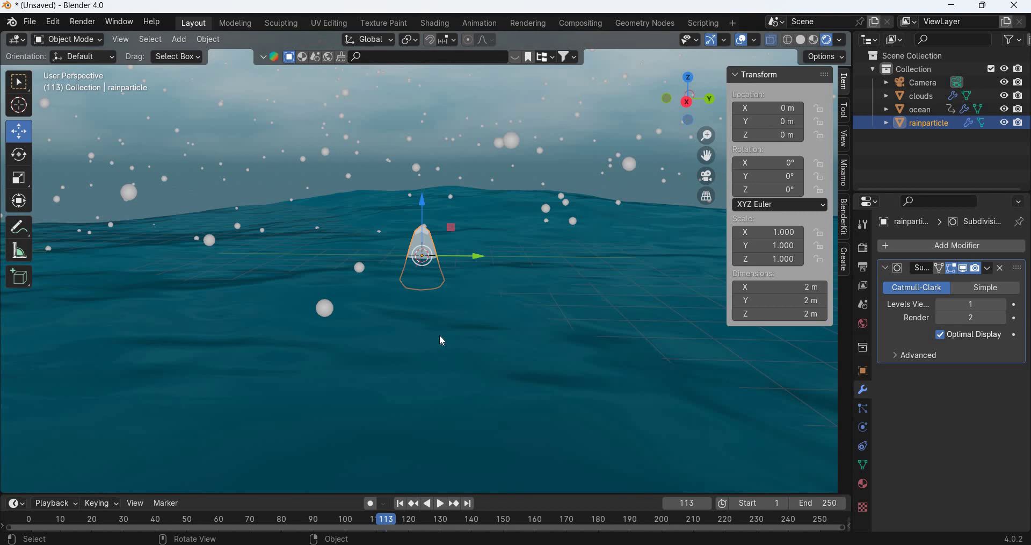
pyautogui.moveTo(422, 200); pyautogui.dragTo(422, 102)
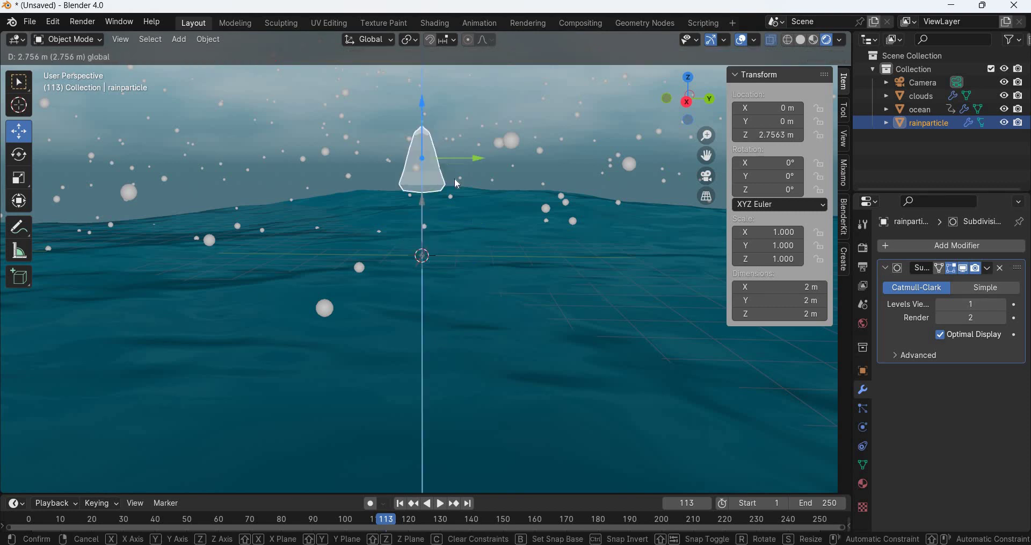
# Step: Scale the whole rainparticle mesh into a slim drop about 0.46 m by 0.5 m wide and 2 m tall
pyautogui.press('Tab')
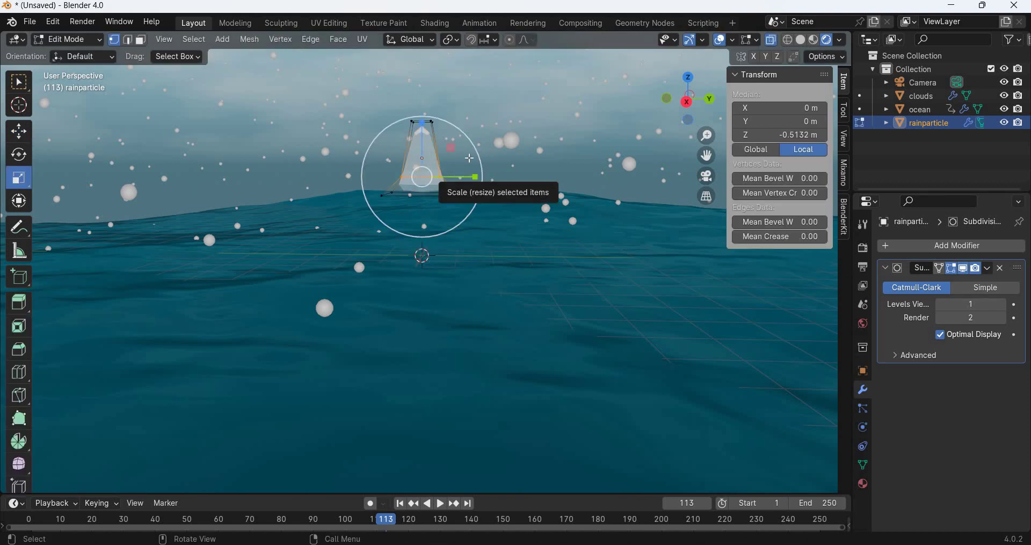
pyautogui.press('a')
pyautogui.moveTo(456, 179); pyautogui.dragTo(429, 166)
pyautogui.moveTo(392, 238); pyautogui.dragTo(434, 236, button='middle')
pyautogui.press('s')
pyautogui.press('x')
pyautogui.moveTo(463, 165); pyautogui.dragTo(465, 164)
pyautogui.moveTo(577, 244); pyautogui.dragTo(510, 327, button='middle')
pyautogui.press('Tab')
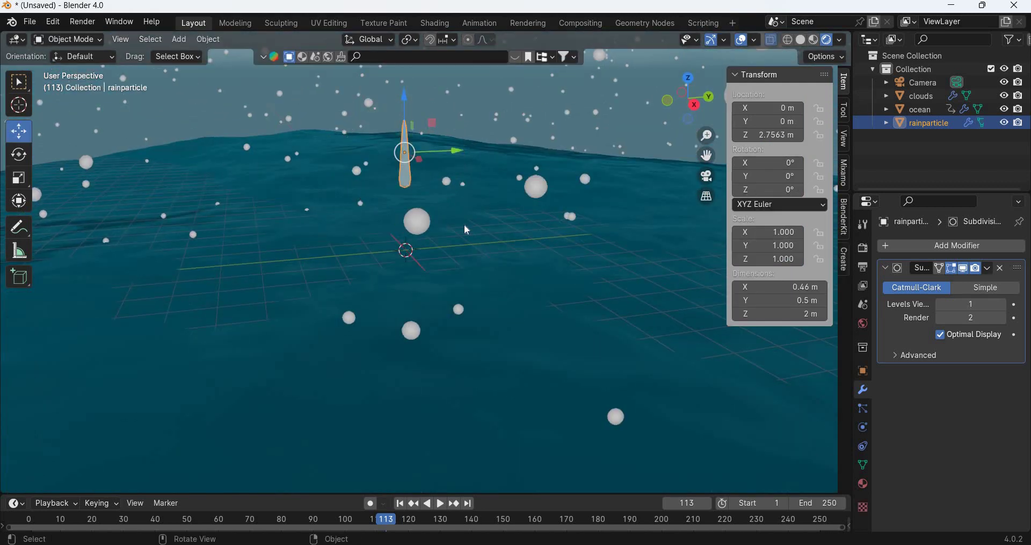
pyautogui.click(467, 229)
pyautogui.hotkey('alt', 'a')
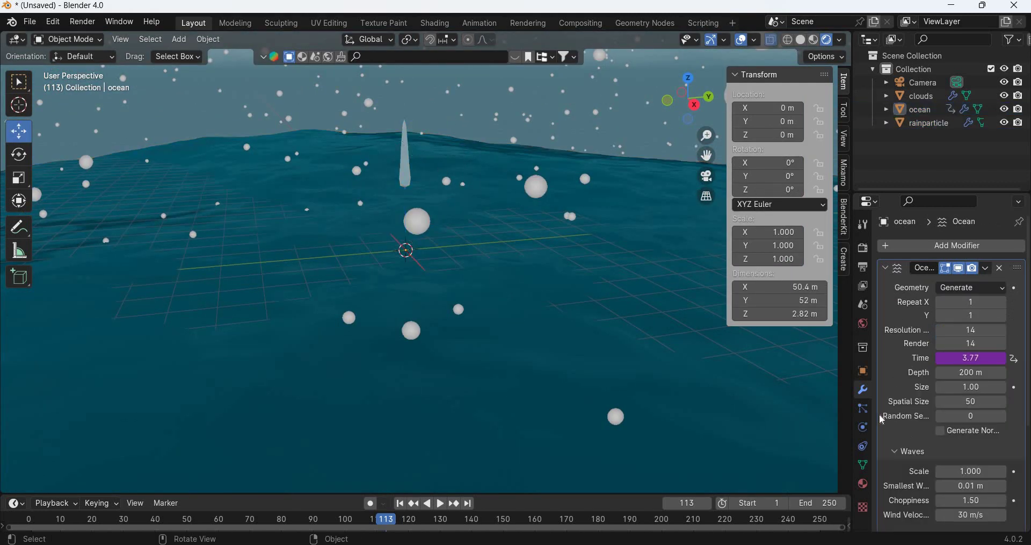
pyautogui.hotkey('ctrl', 'z')
pyautogui.hotkey('ctrl', 'z')
# Step: Assign the existing glass material named Material to the rainparticle object
pyautogui.click(863, 484)
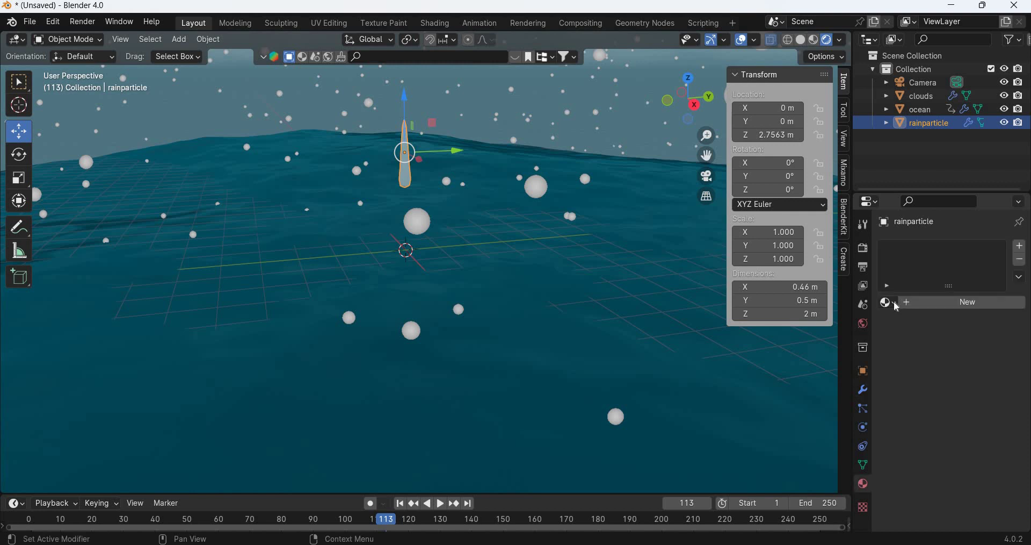
pyautogui.click(886, 302)
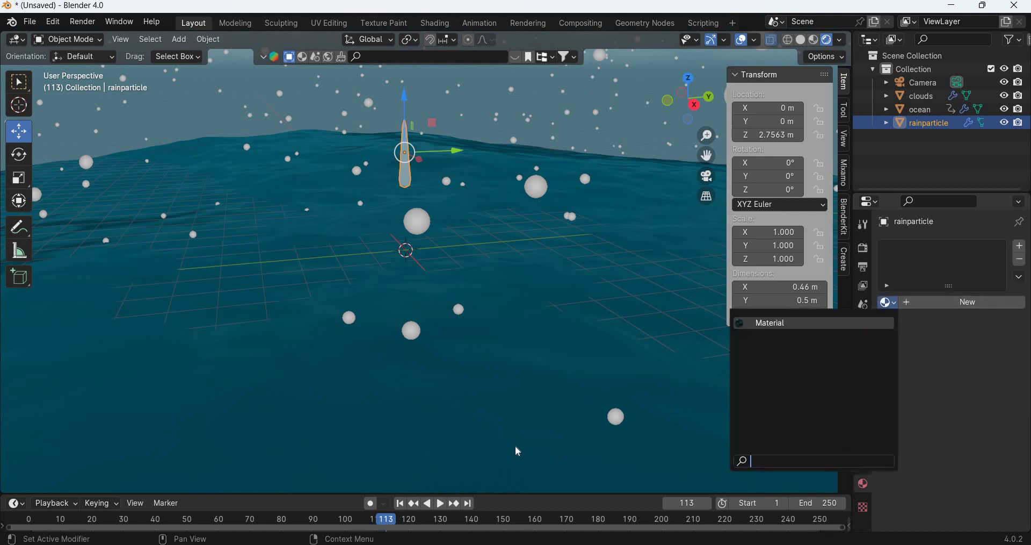
pyautogui.press('Return')
pyautogui.moveTo(446, 291); pyautogui.dragTo(482, 225, button='middle')
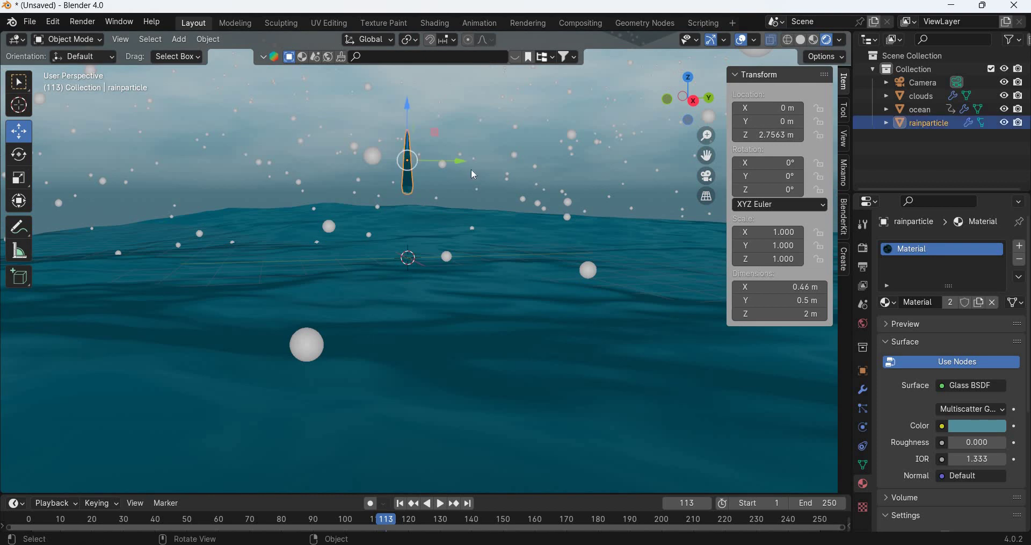
pyautogui.scroll(-5, 562, 110)
# Step: Render the clouds particle system as Object, using rainparticle as the instance object
pyautogui.click(924, 95)
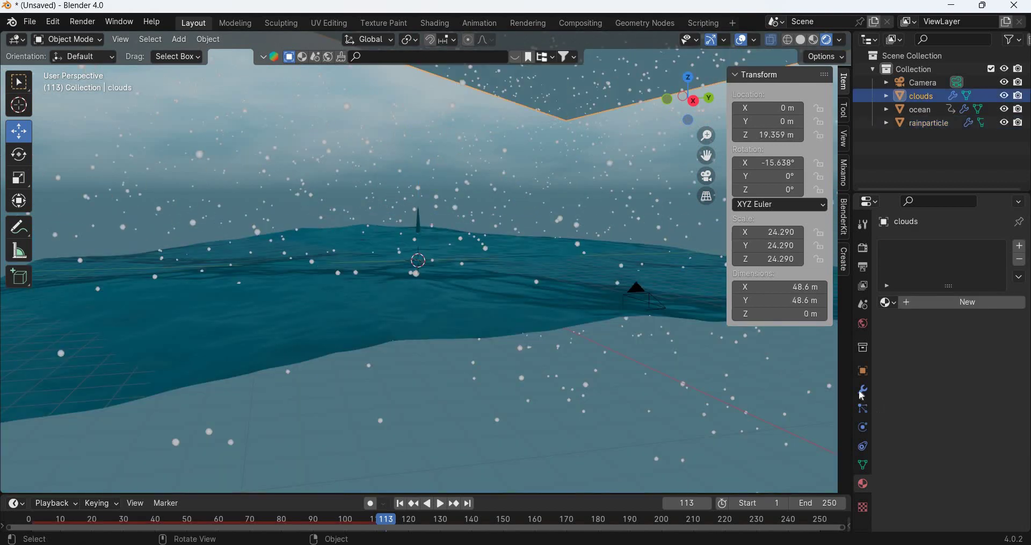
pyautogui.click(863, 409)
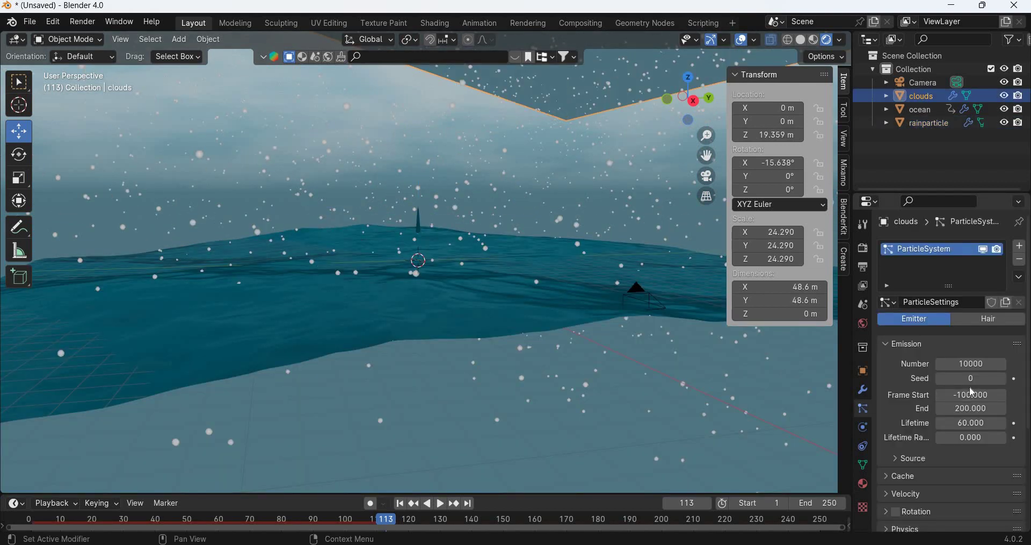
pyautogui.scroll(-5, 973, 392)
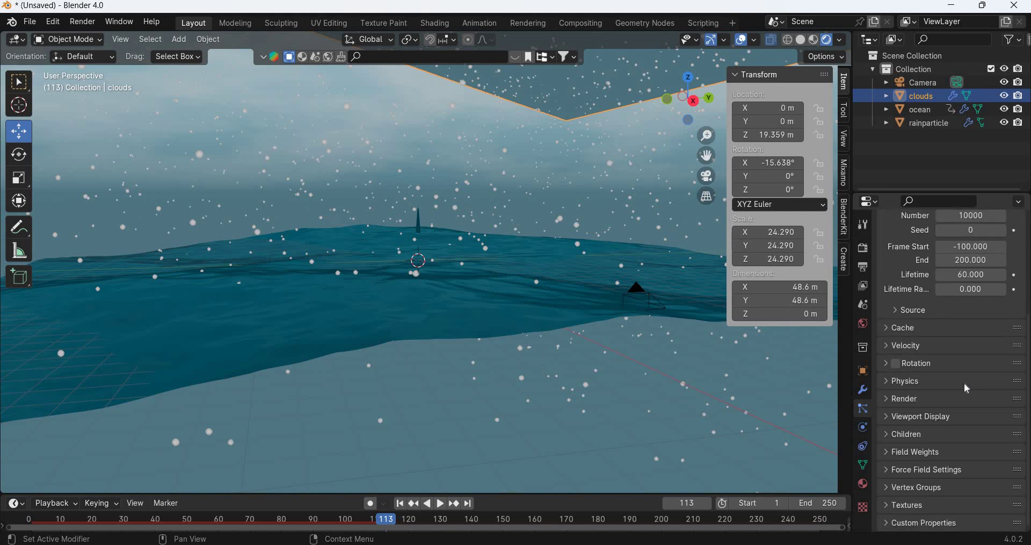
pyautogui.click(886, 399)
pyautogui.click(972, 418)
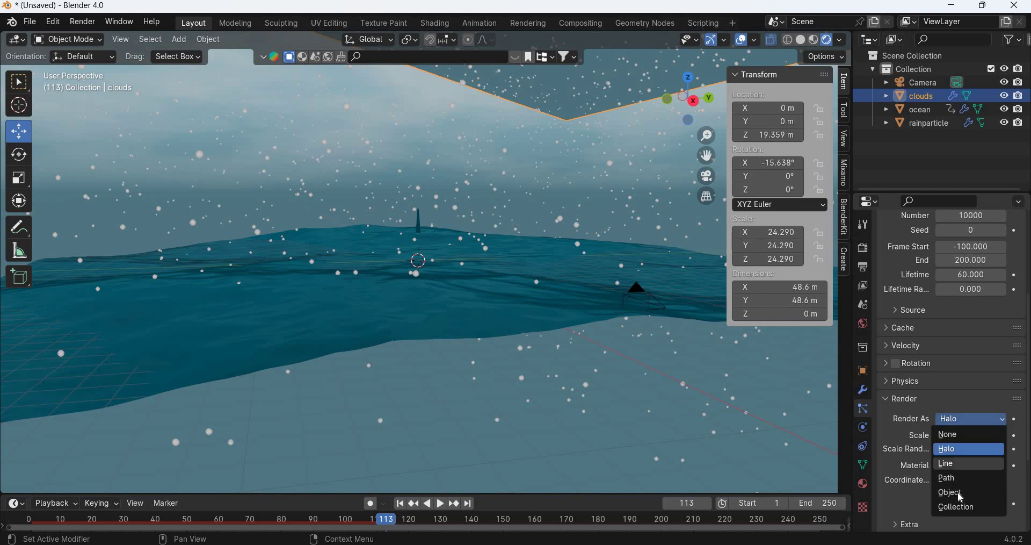
pyautogui.click(962, 493)
pyautogui.scroll(-7, 975, 382)
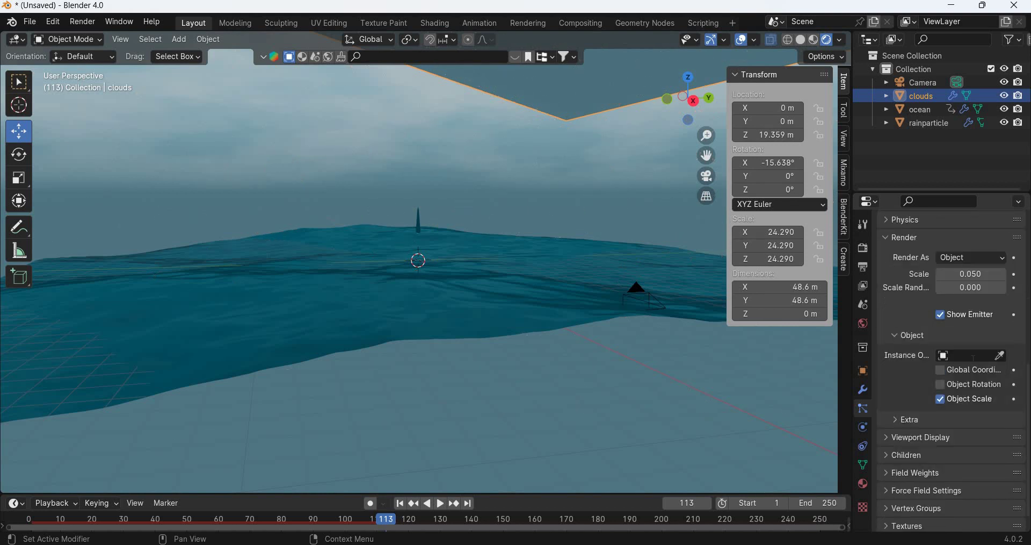
pyautogui.click(973, 356)
pyautogui.click(917, 419)
# Step: Hide the original rainparticle object from the viewport and from renders
pyautogui.click(927, 123)
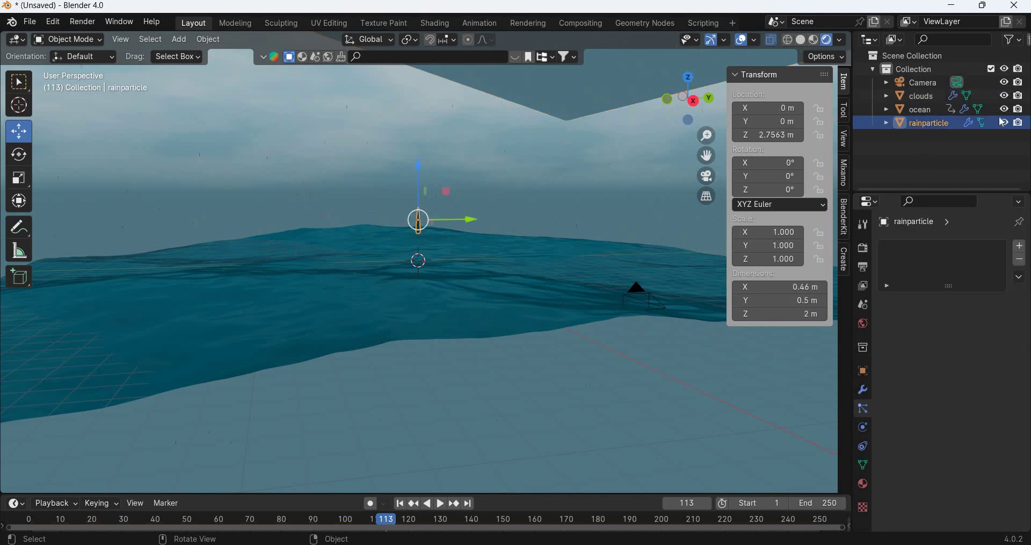
pyautogui.click(1004, 123)
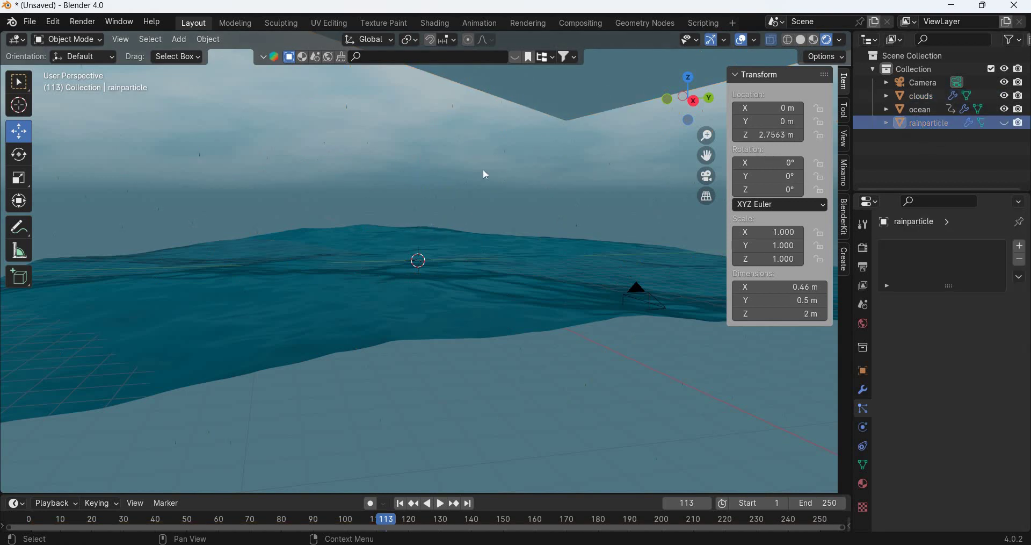
pyautogui.click(453, 257)
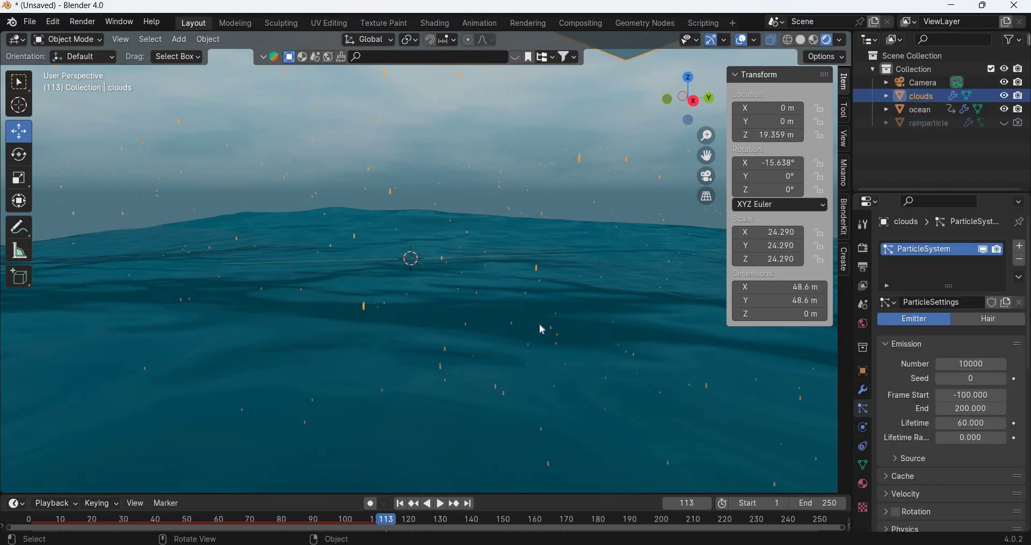
# Step: Look through the scene camera and play the animation to check the falling raindrops
pyautogui.press('KP_0')
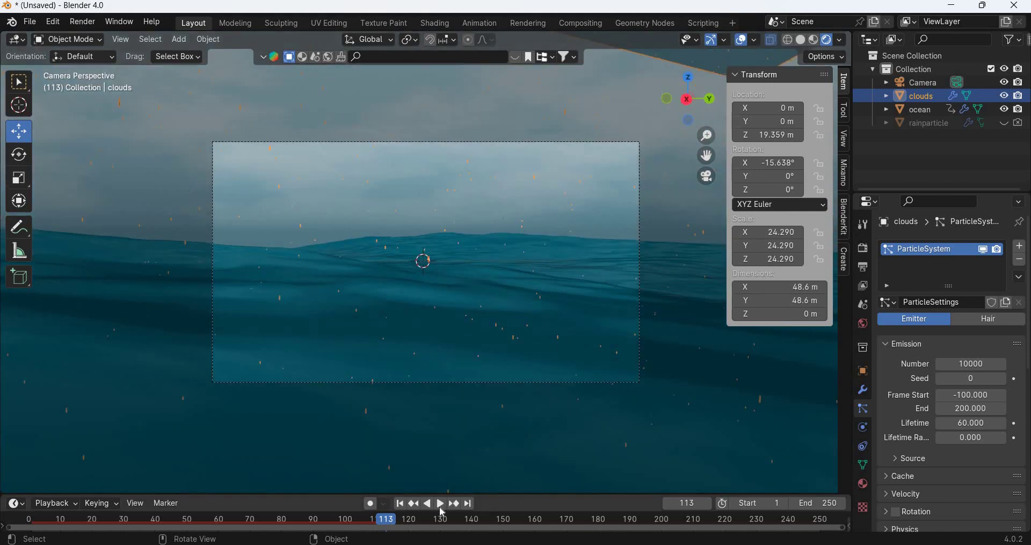
pyautogui.click(441, 505)
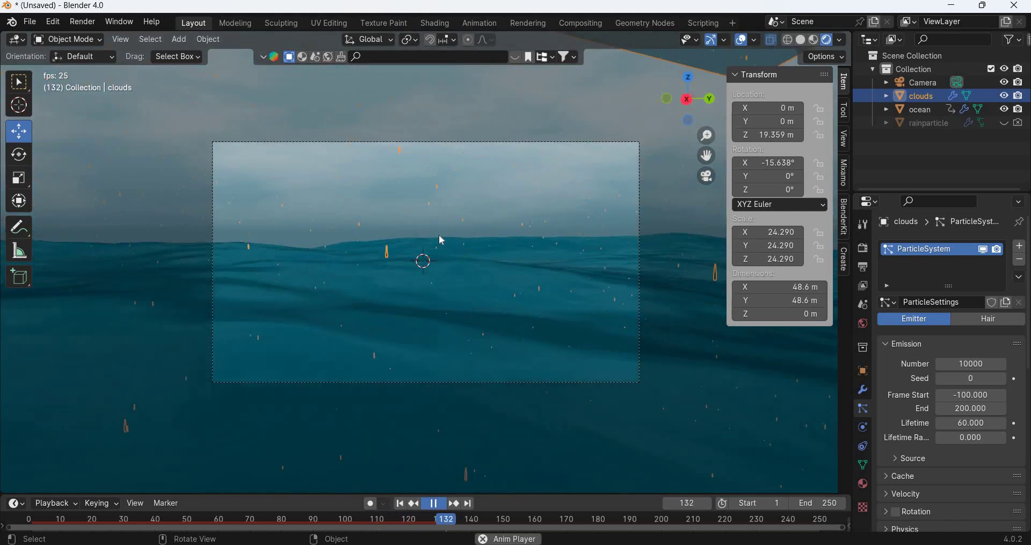
pyautogui.scroll(2, 434, 280)
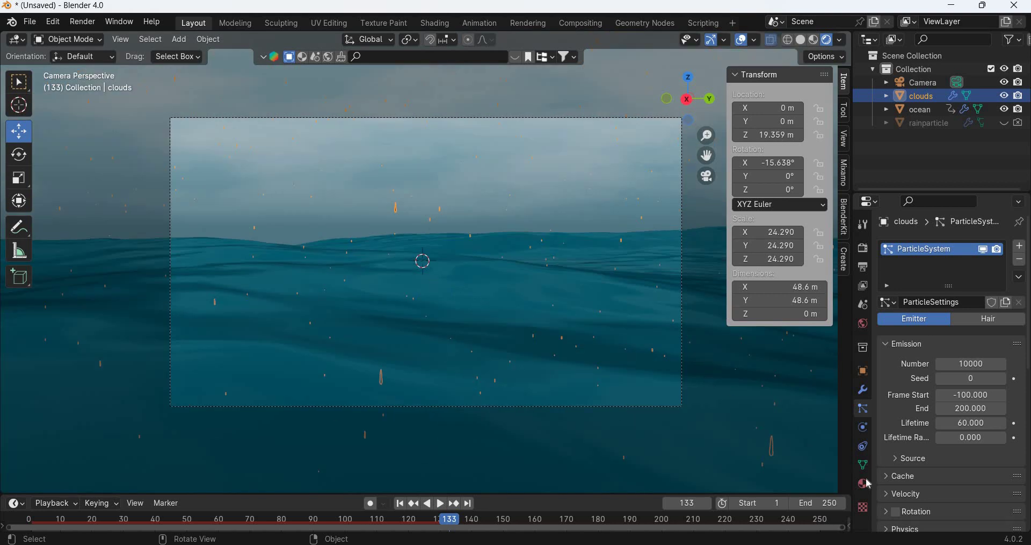
# Step: Set the render scale of the clouds particles to 0.1
pyautogui.scroll(-12, 964, 456)
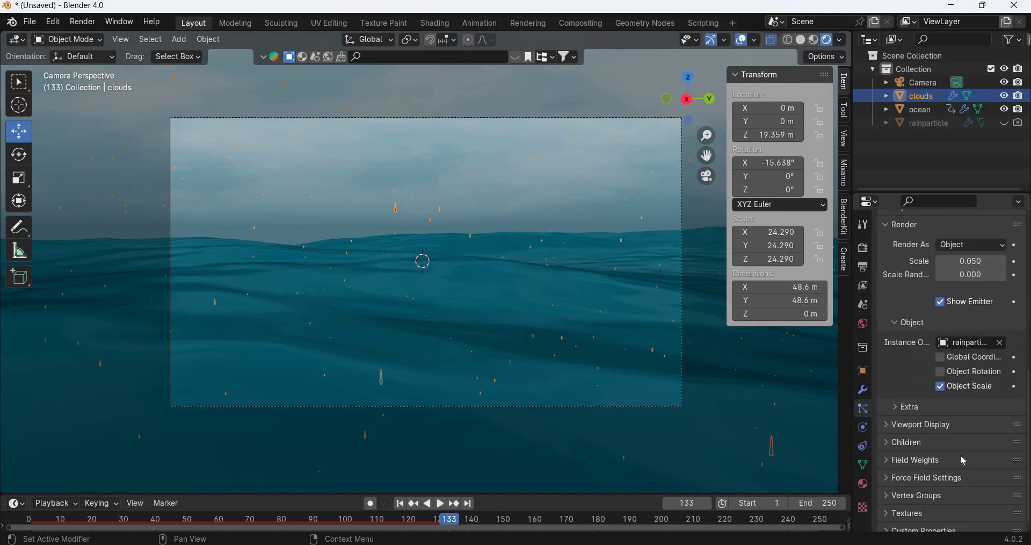
pyautogui.scroll(3, 965, 461)
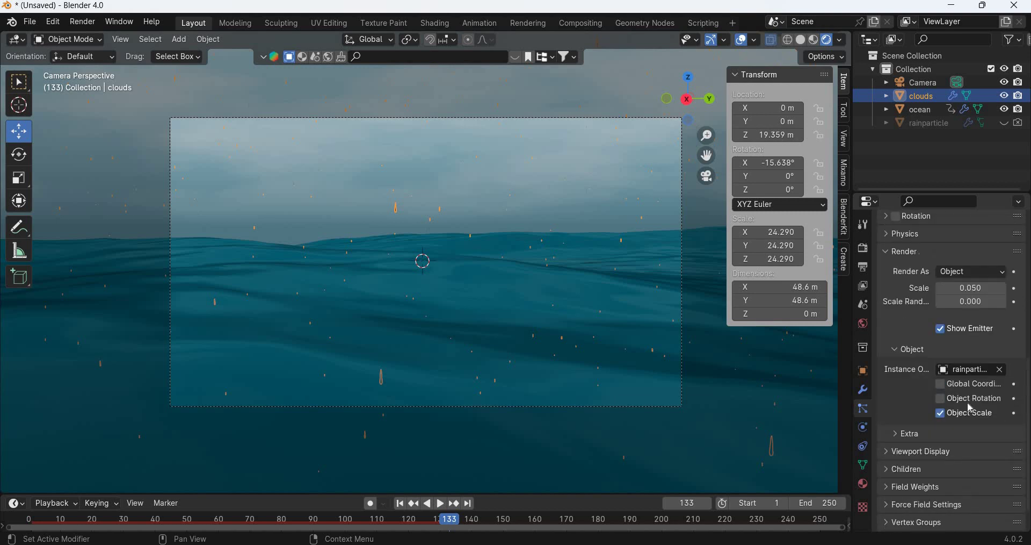
pyautogui.click(966, 315)
pyautogui.write('0.1')
pyautogui.press('Return')
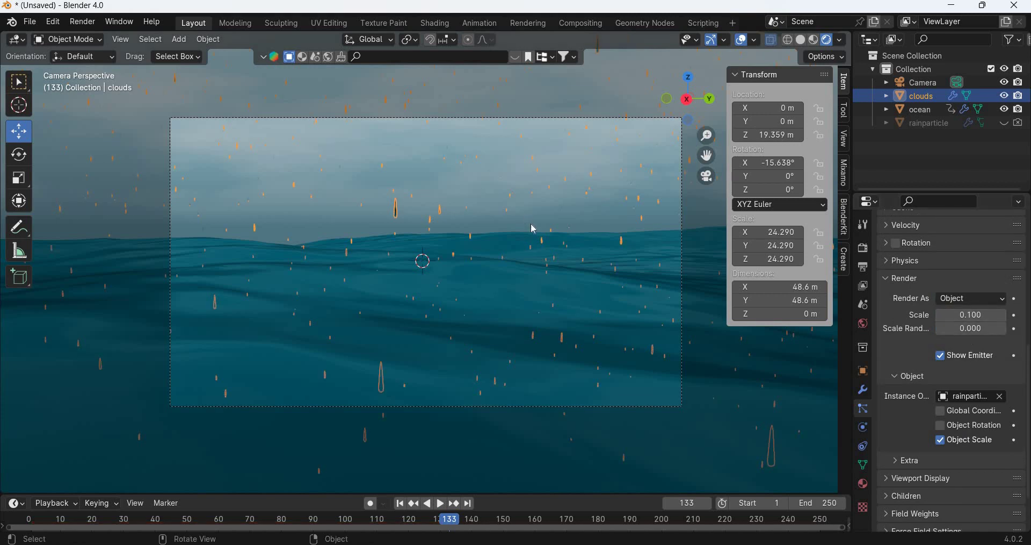
# Step: Enable rotation for the clouds particles with Object X as orientation axis, and play the animation from the start
pyautogui.scroll(3, 910, 360)
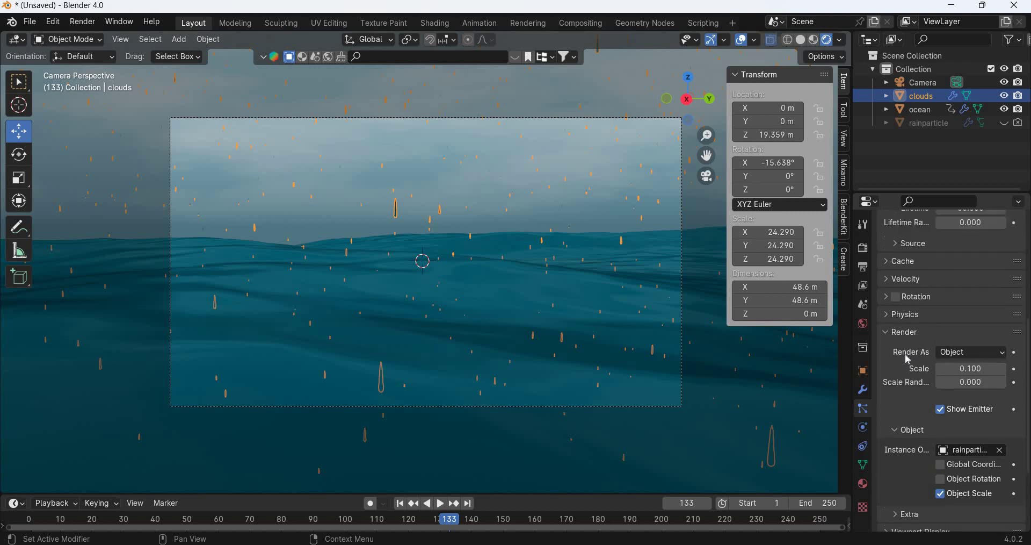
pyautogui.click(887, 316)
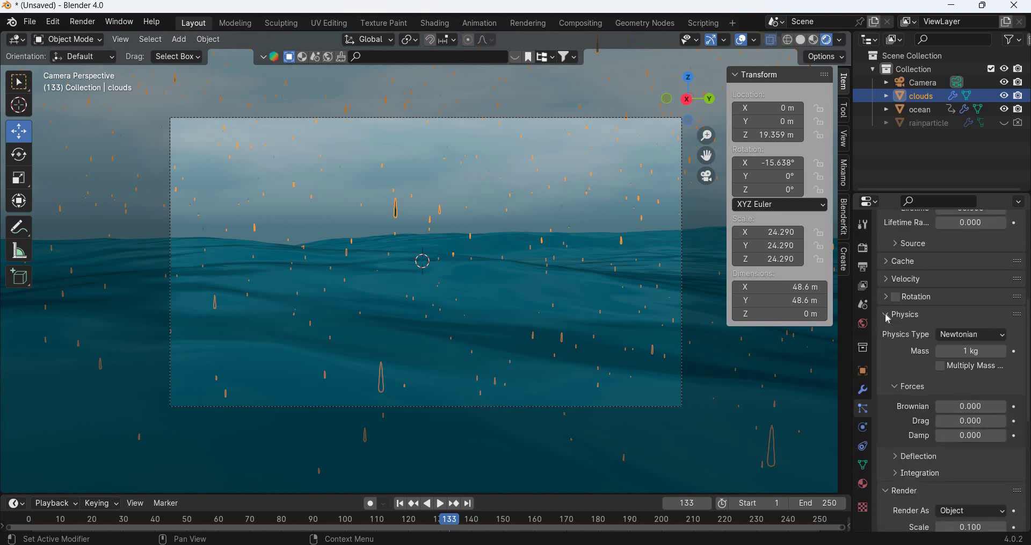
pyautogui.click(962, 333)
pyautogui.click(889, 298)
pyautogui.click(896, 298)
pyautogui.click(969, 317)
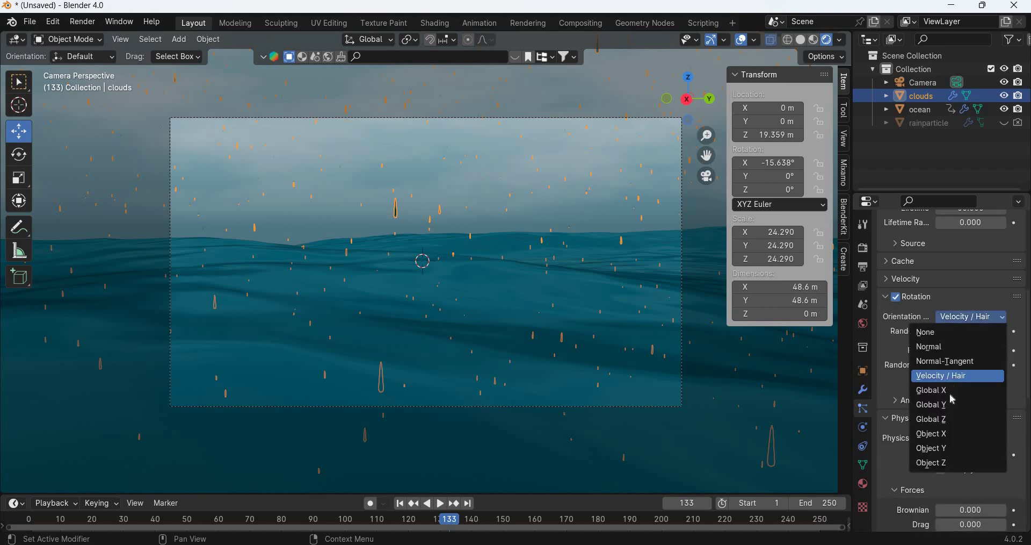
pyautogui.click(952, 431)
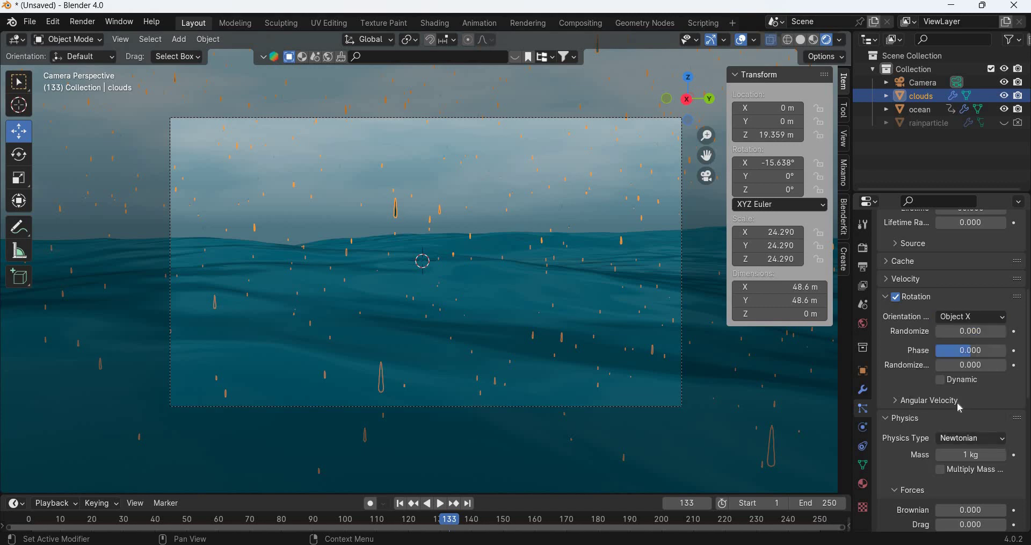
pyautogui.click(400, 503)
pyautogui.click(442, 504)
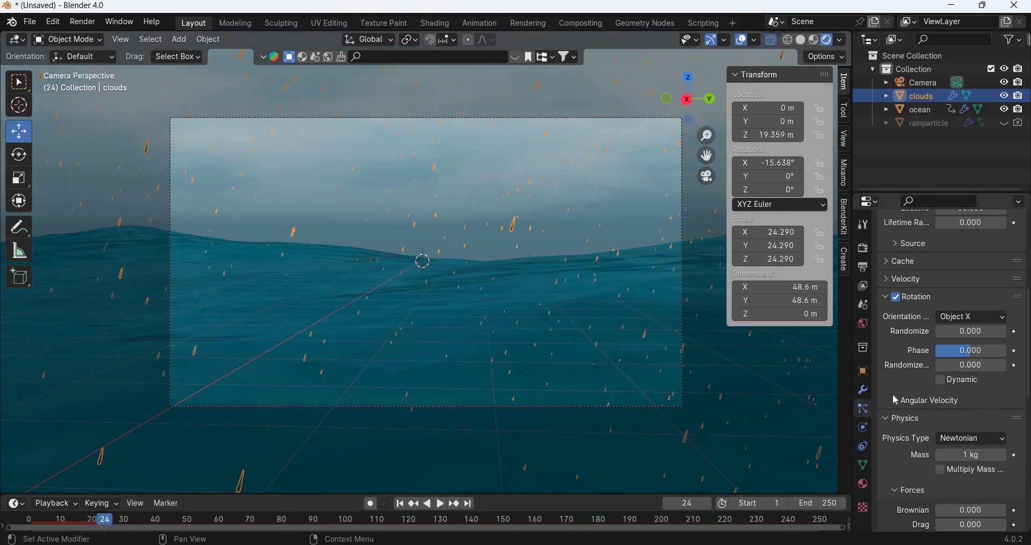
# Step: Set the particles' angular velocity to the Global X axis with an amount of 1, and preview the animation
pyautogui.click(930, 400)
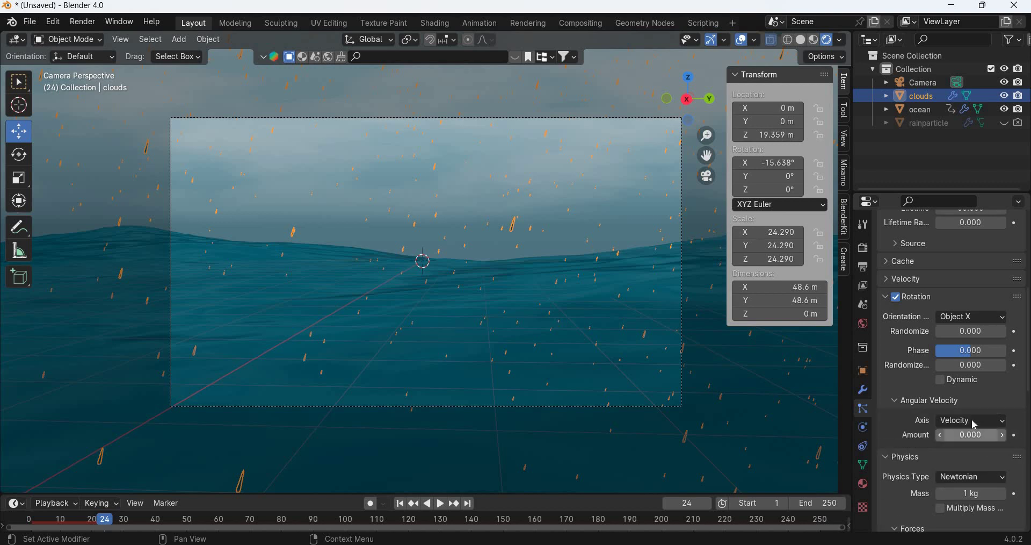
pyautogui.click(976, 425)
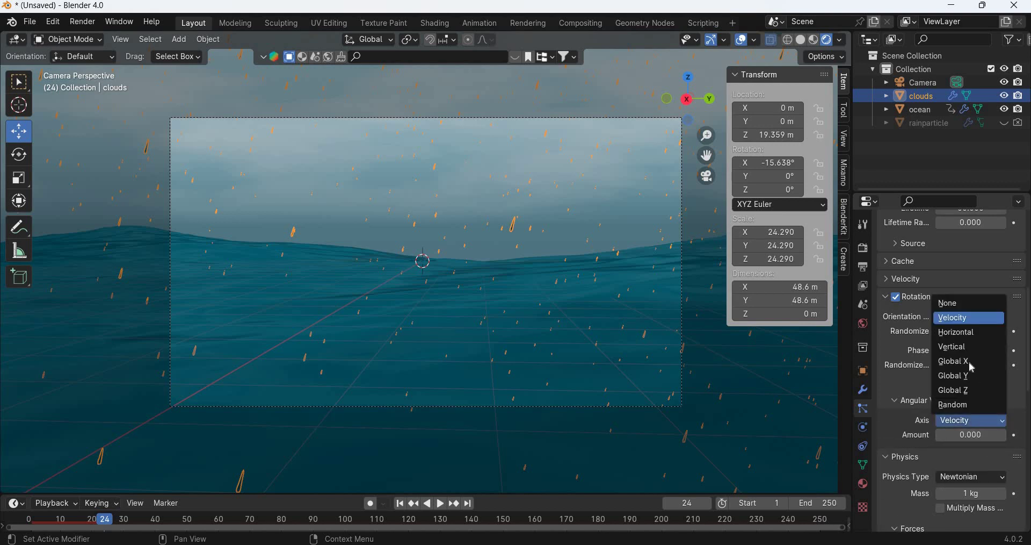
pyautogui.click(973, 364)
pyautogui.click(965, 435)
pyautogui.write('1')
pyautogui.press('Return')
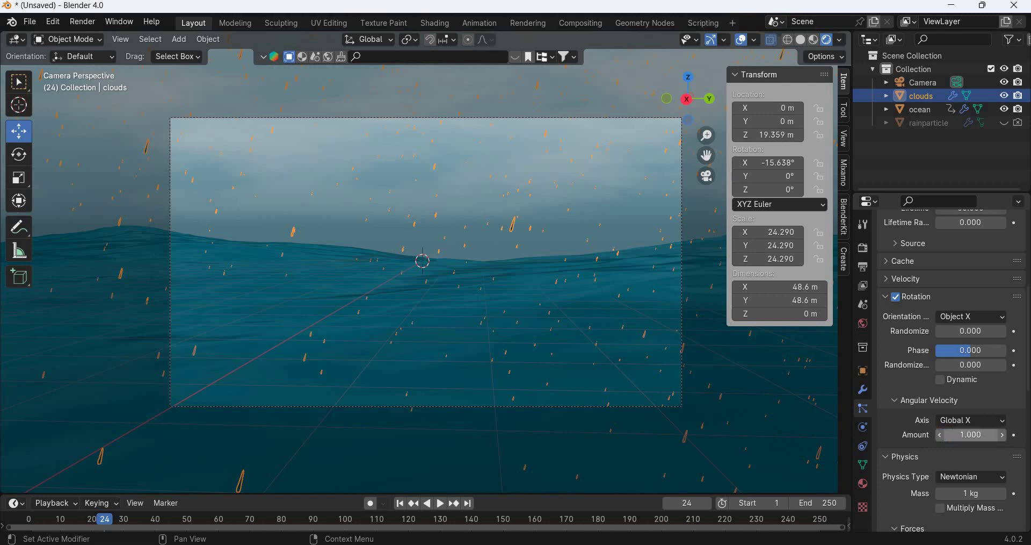
pyautogui.click(442, 508)
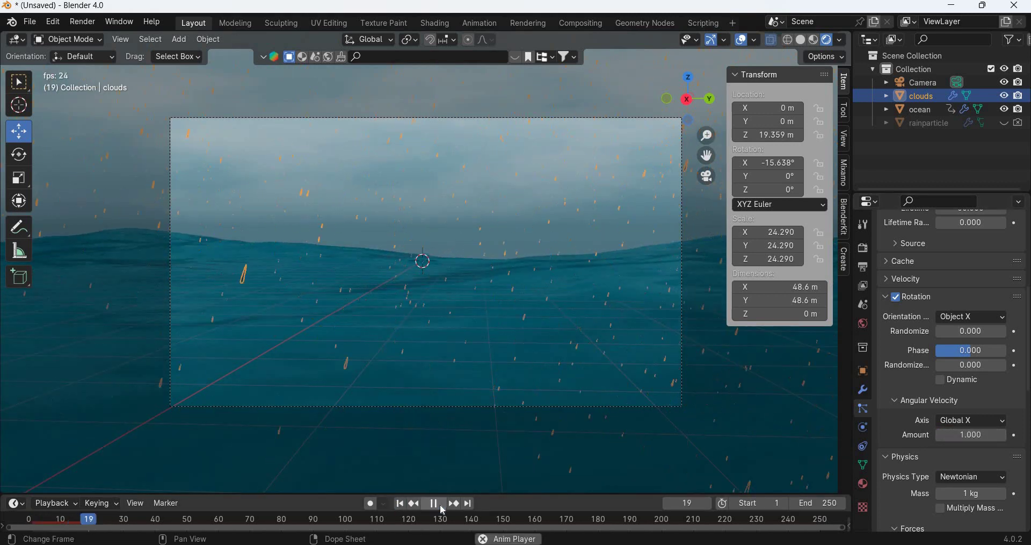
pyautogui.click(434, 503)
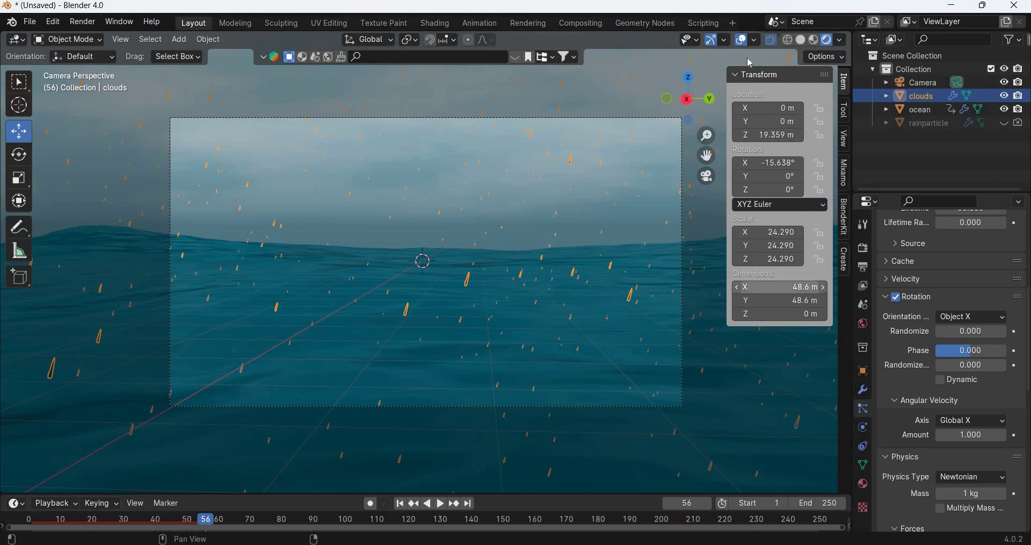
# Step: Render the current frame as a still image twice to examine the raindrops over the ocean, closing each result
pyautogui.click(83, 22)
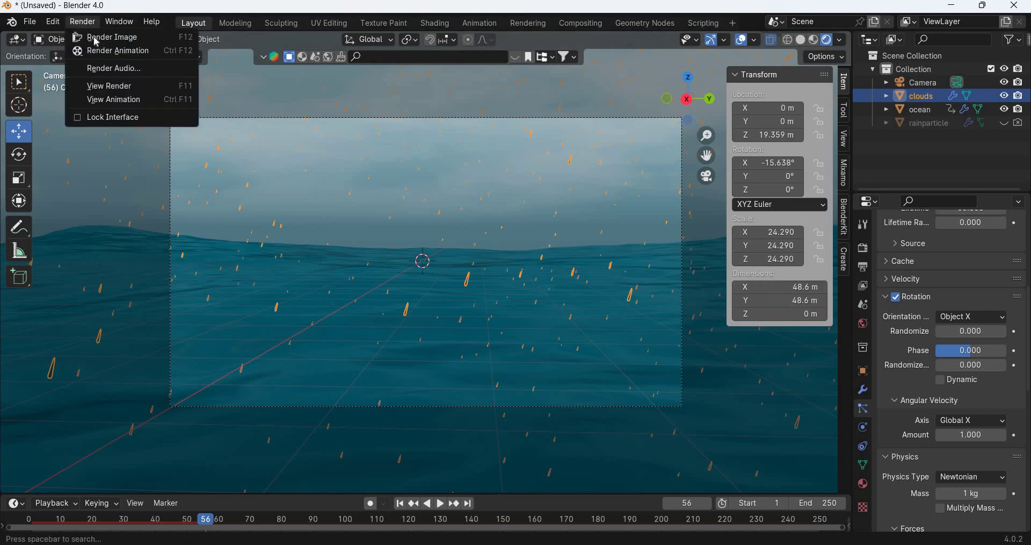
pyautogui.click(110, 34)
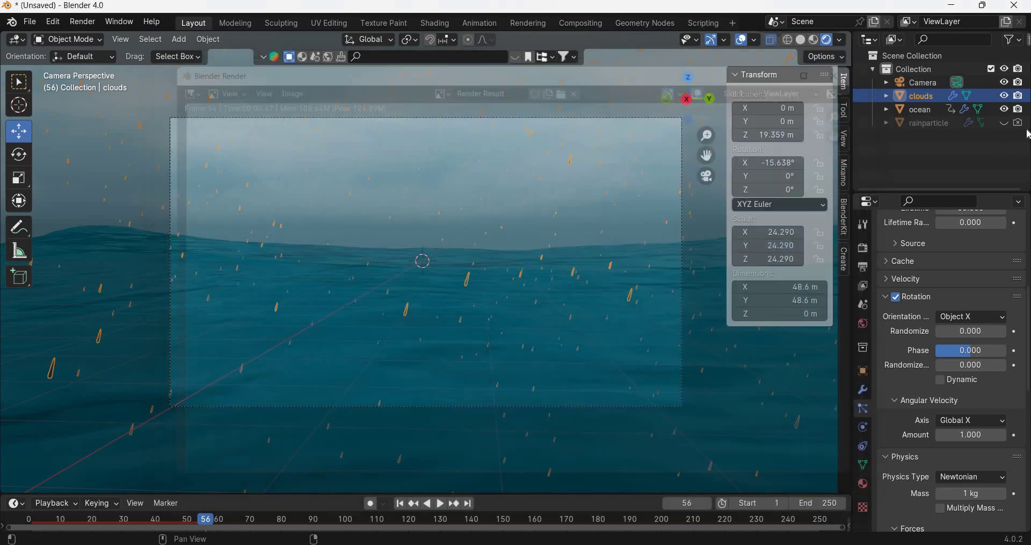
pyautogui.click(852, 68)
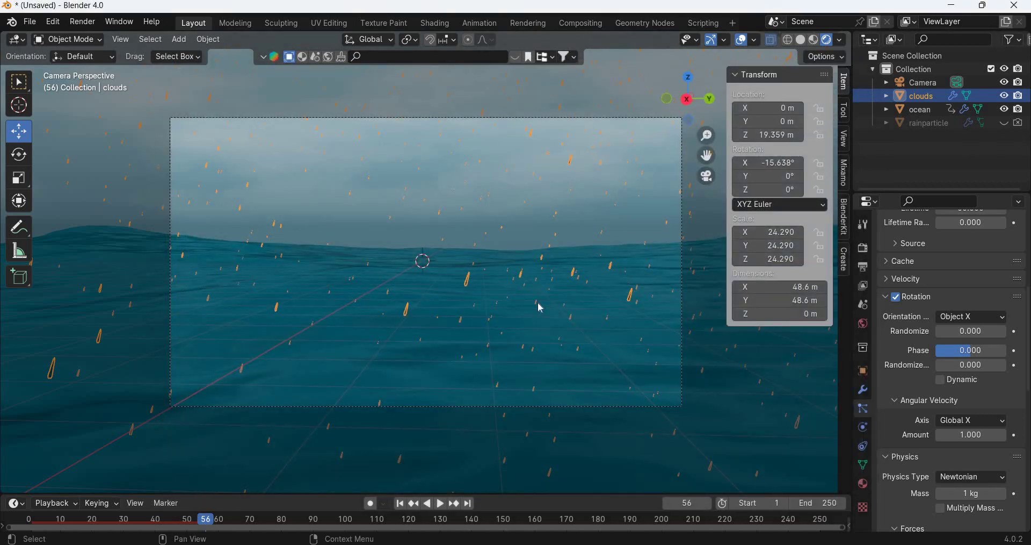
pyautogui.click(85, 22)
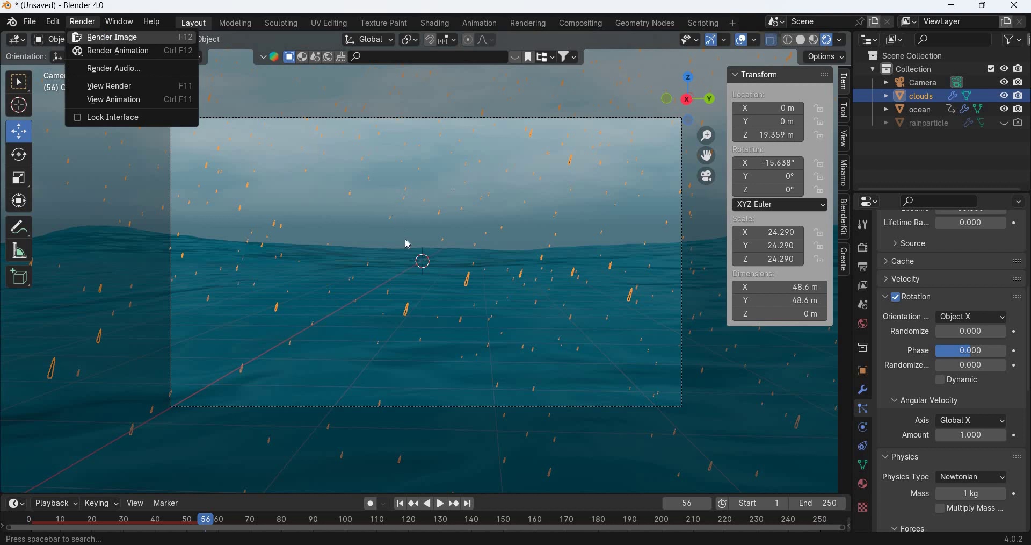
pyautogui.press('F12')
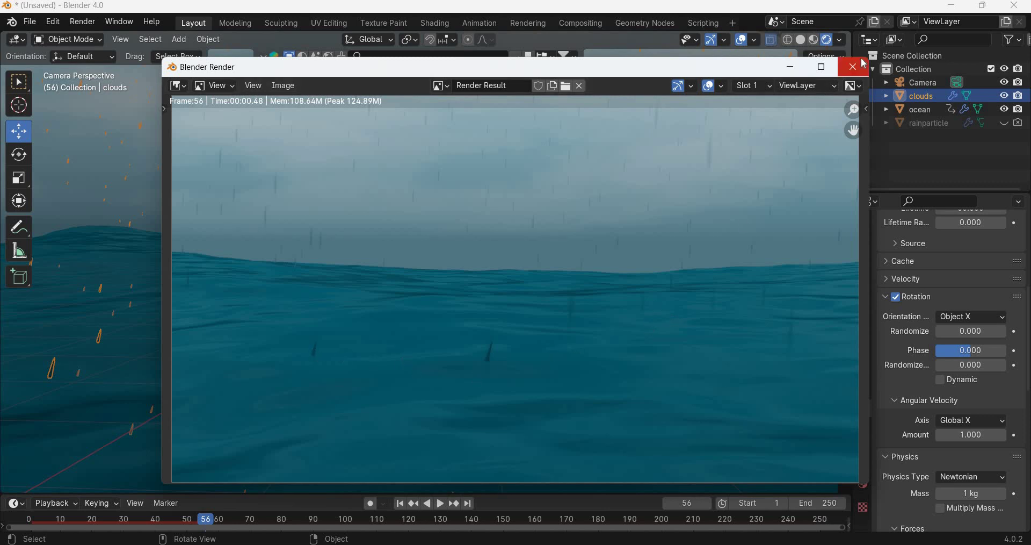
pyautogui.press('Escape')
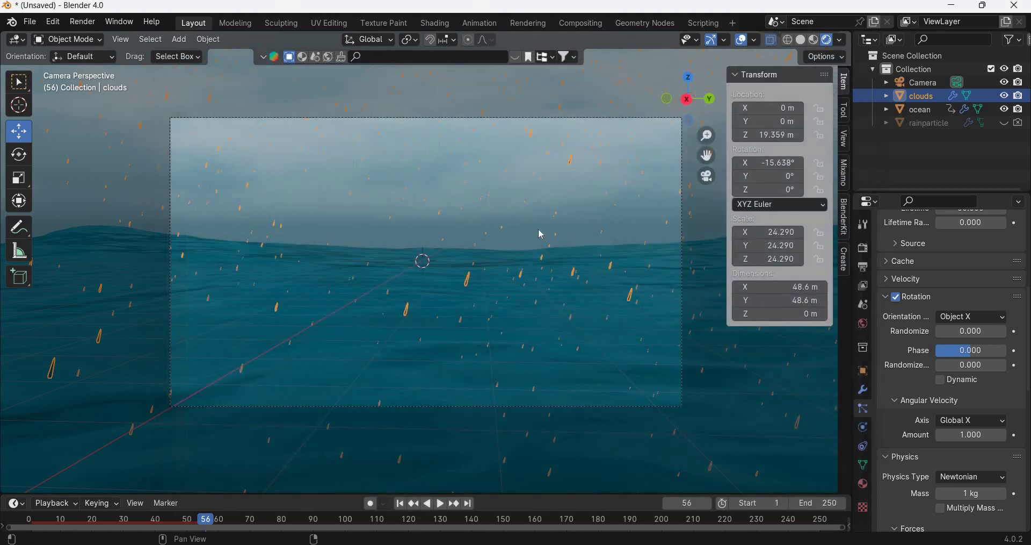
# Step: Deselect everything to inspect the raindrops without outlines, and reselect the clouds object
pyautogui.click(528, 199)
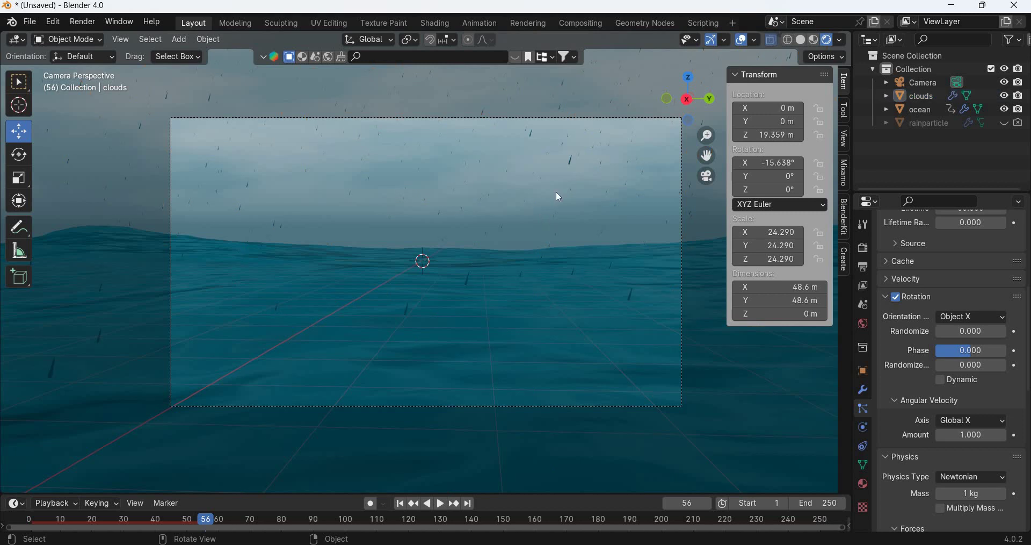
pyautogui.click(922, 95)
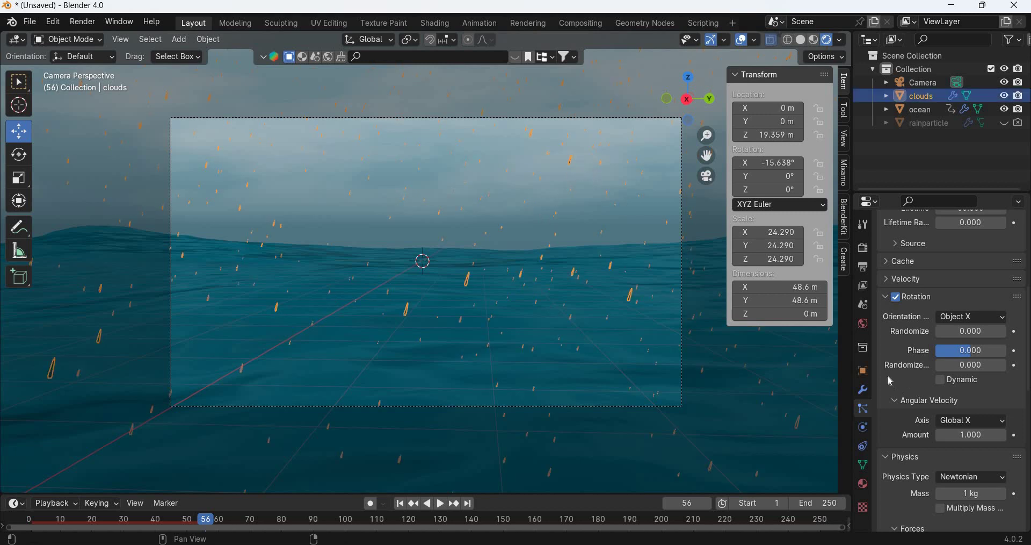
# Step: Set the render motion blur to 10 steps with a maximum blur of 128 px
pyautogui.click(863, 248)
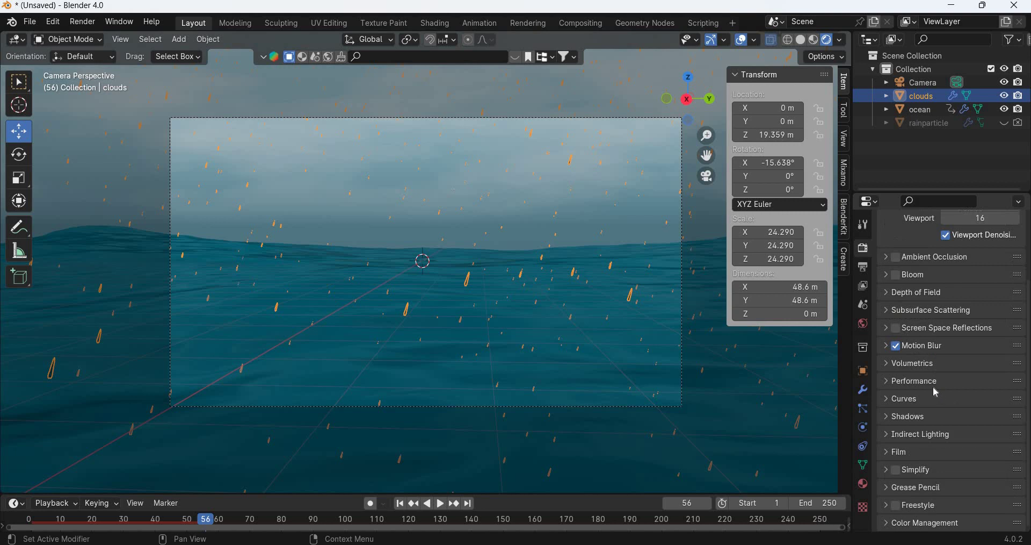
pyautogui.click(885, 345)
pyautogui.click(975, 428)
pyautogui.write('10')
pyautogui.press('Return')
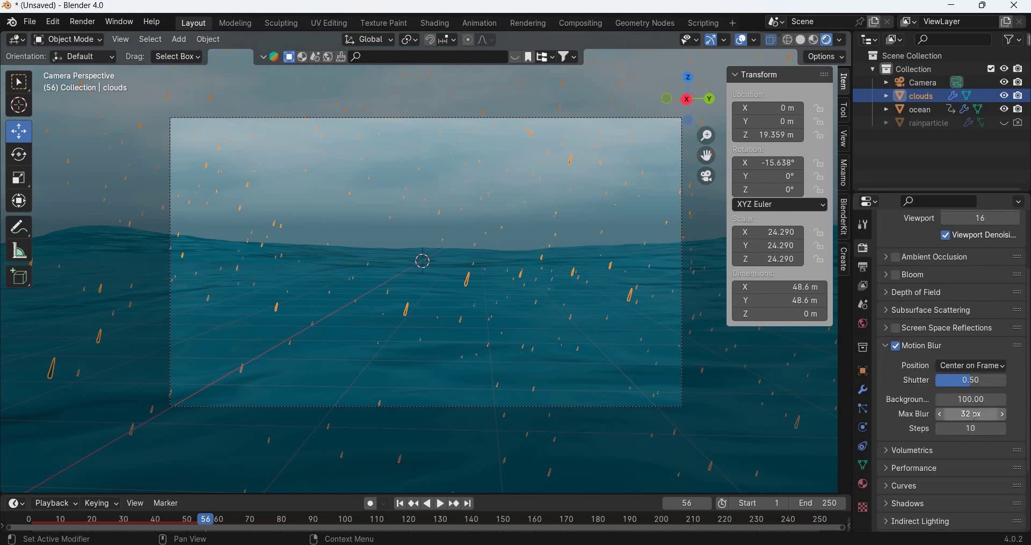
pyautogui.click(972, 414)
pyautogui.write('128')
pyautogui.press('Return')
# Step: Render the current frame as a still image to examine the motion blur on the raindrops, and close the result
pyautogui.click(83, 21)
pyautogui.click(91, 33)
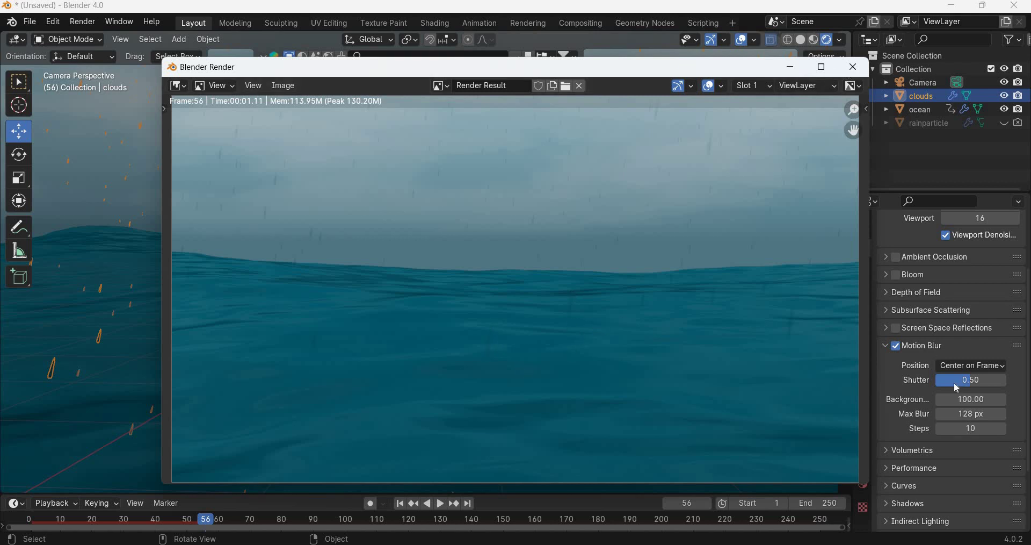
pyautogui.click(853, 66)
# Step: Set the motion blur shutter to 1 and render the current frame again to check it, closing the result
pyautogui.click(971, 379)
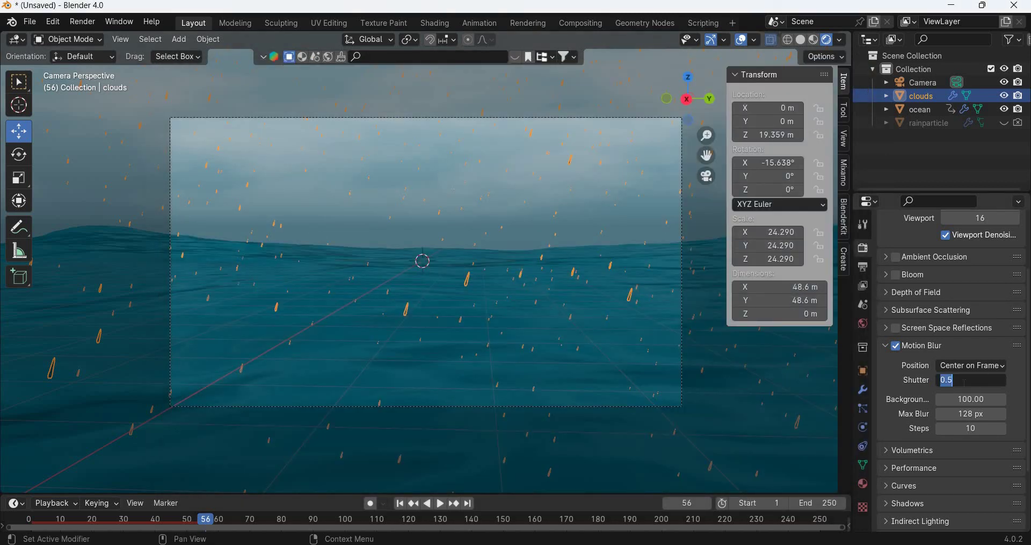
pyautogui.write('1')
pyautogui.press('Return')
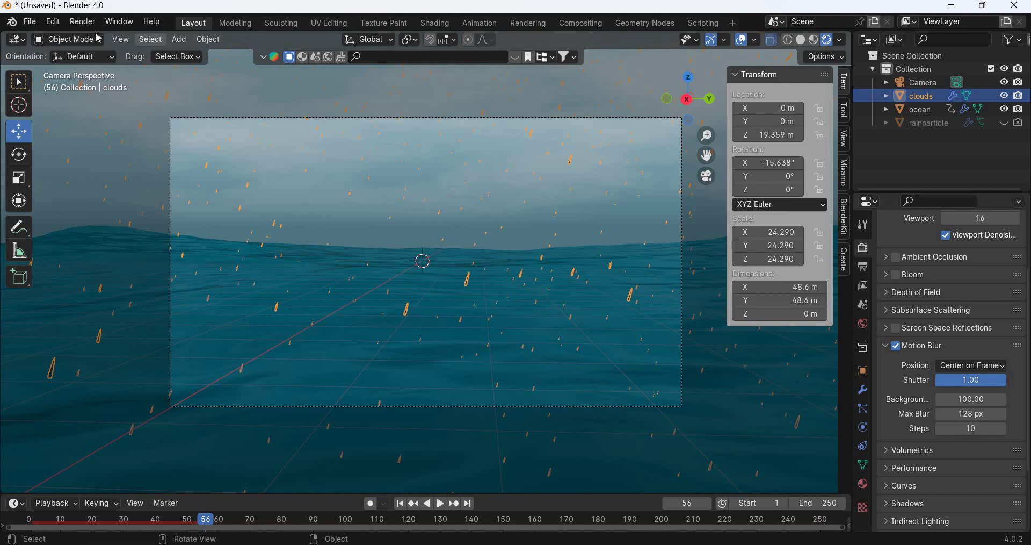
pyautogui.click(83, 21)
pyautogui.press('F12')
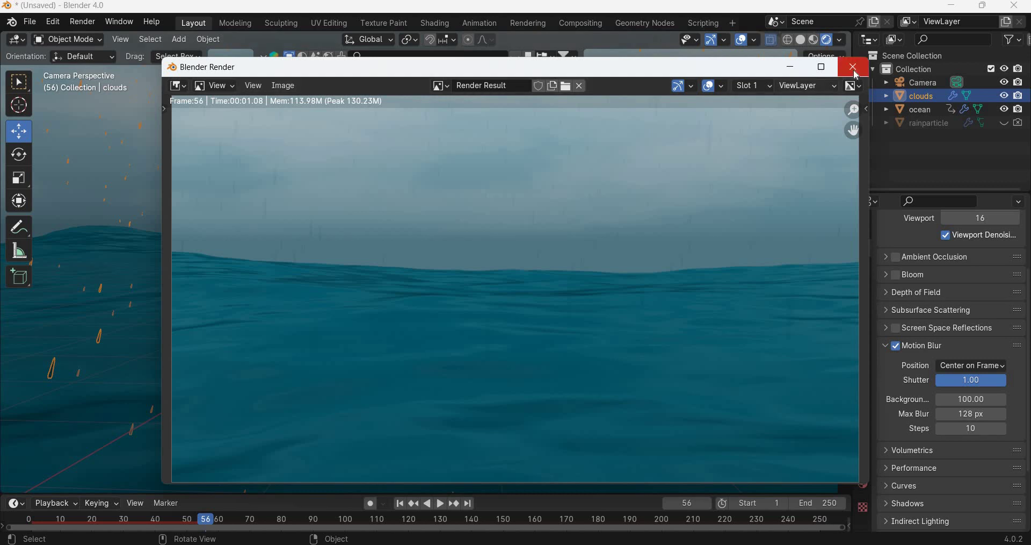
pyautogui.press('Escape')
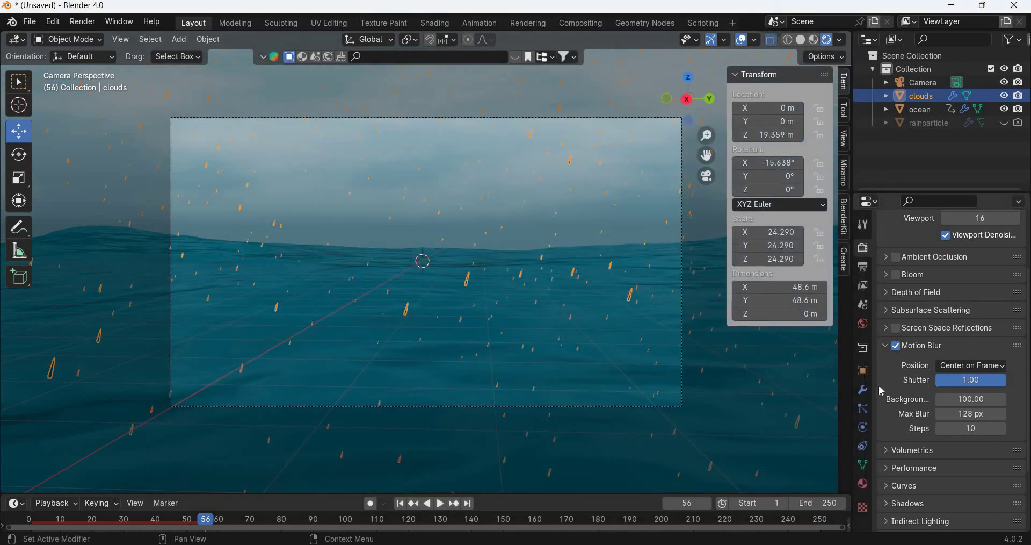
# Step: Set the render scale of the clouds' raindrop particles to 0.2
pyautogui.click(864, 409)
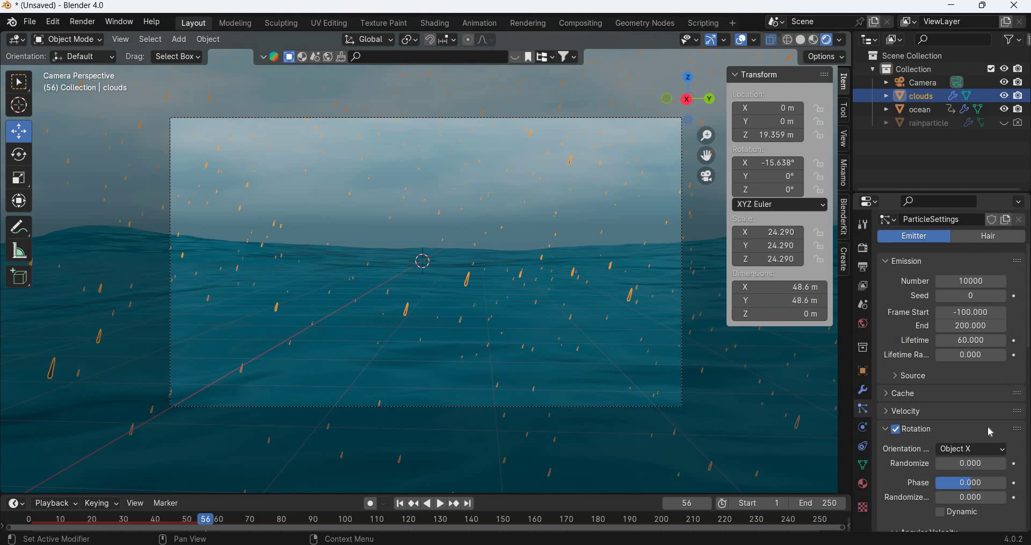
pyautogui.scroll(-6, 987, 427)
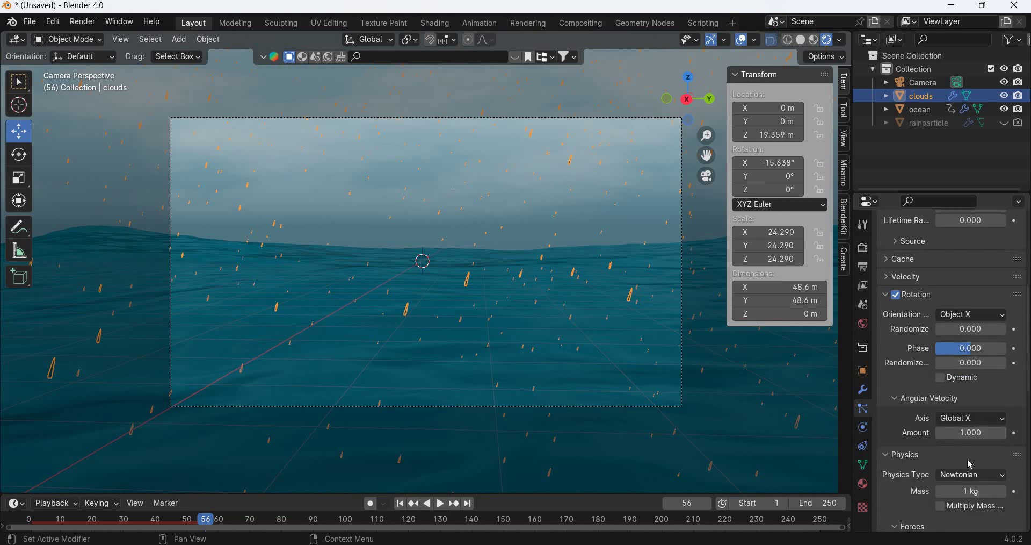
pyautogui.scroll(-4, 972, 455)
pyautogui.scroll(-2, 972, 455)
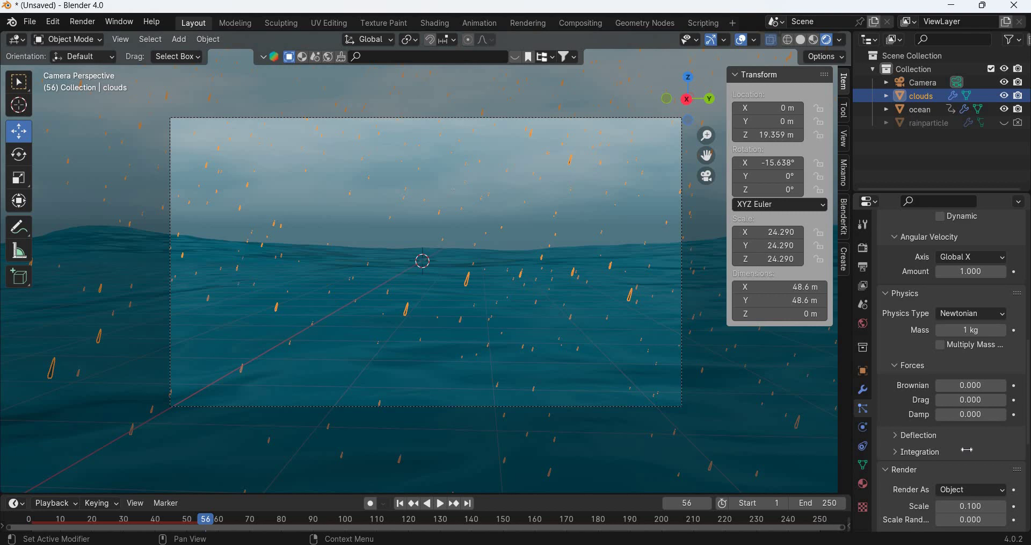
pyautogui.scroll(-2, 967, 450)
pyautogui.click(974, 452)
pyautogui.write('0.2')
pyautogui.press('Return')
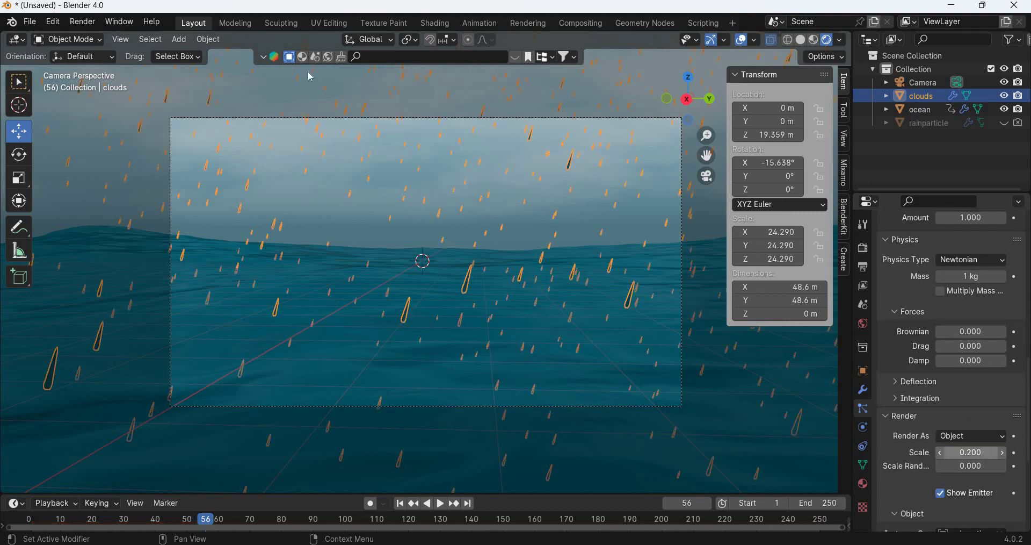
# Step: Render the current frame, play the animation from the start to frame 21, and render that frame to compare the rain
pyautogui.click(82, 22)
pyautogui.press('F12')
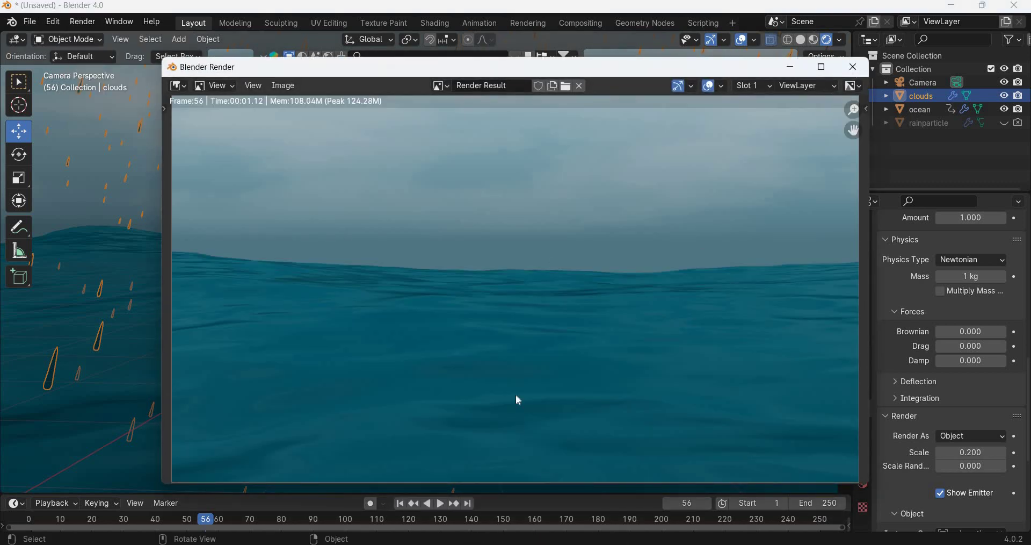
pyautogui.press('Escape')
pyautogui.click(400, 503)
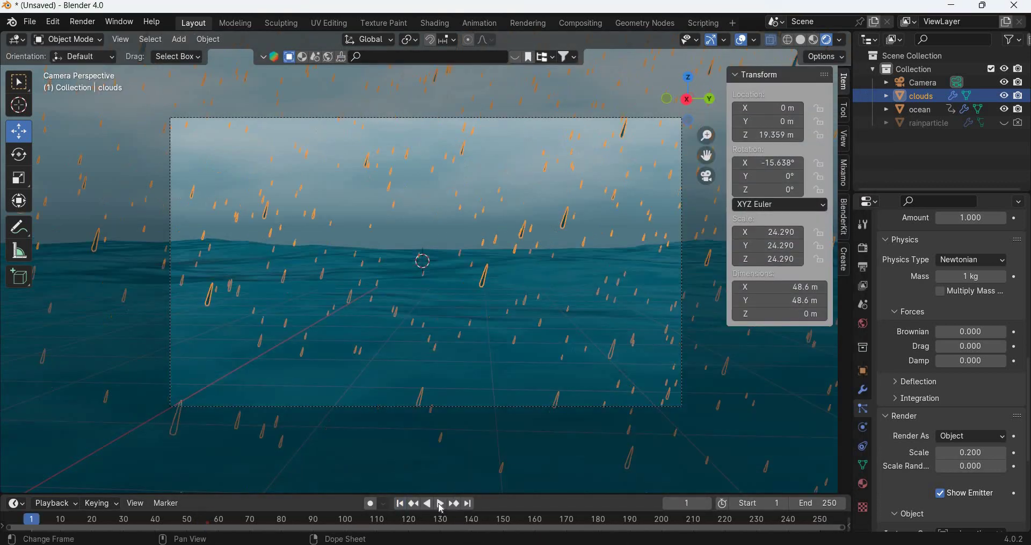
pyautogui.click(441, 505)
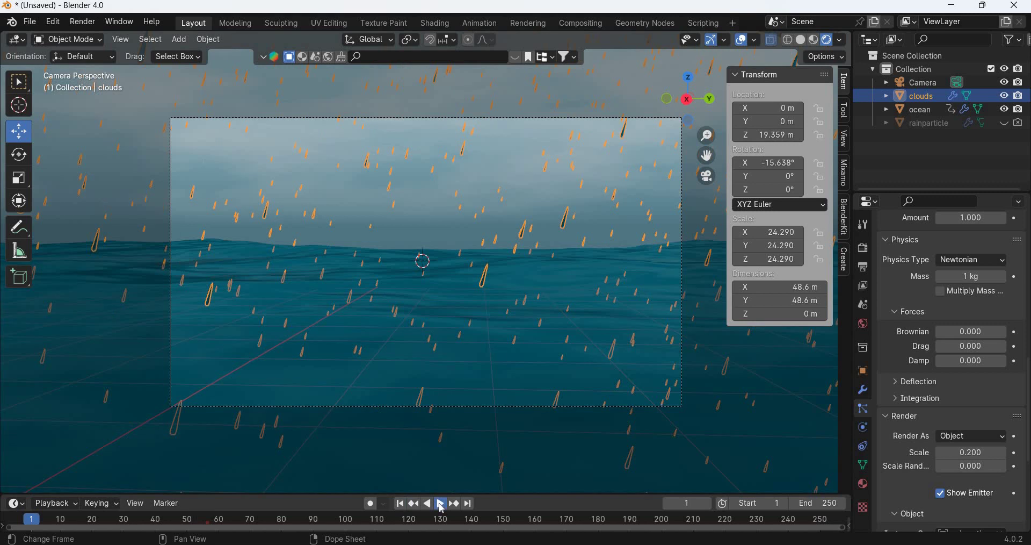
pyautogui.click(83, 22)
pyautogui.press('F12')
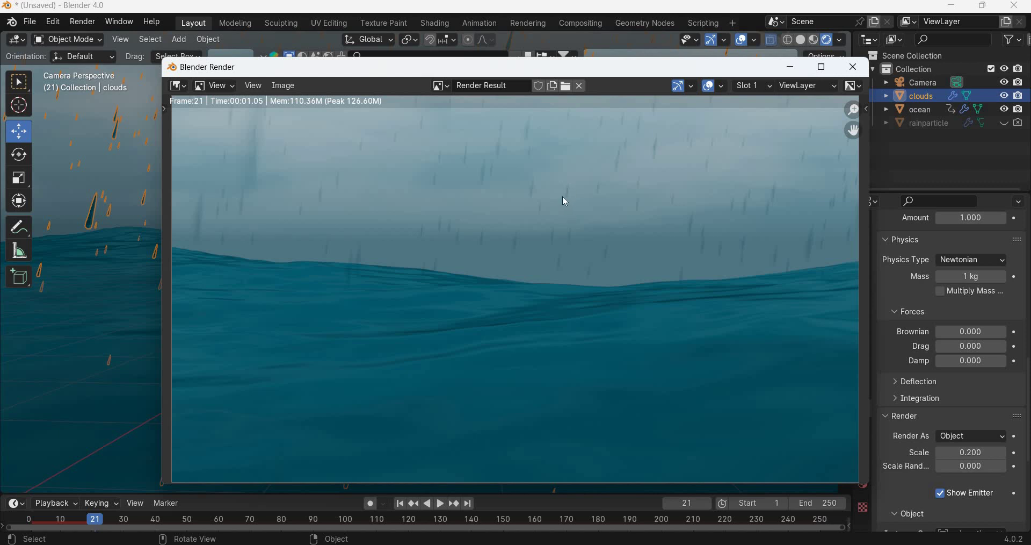
pyautogui.click(853, 67)
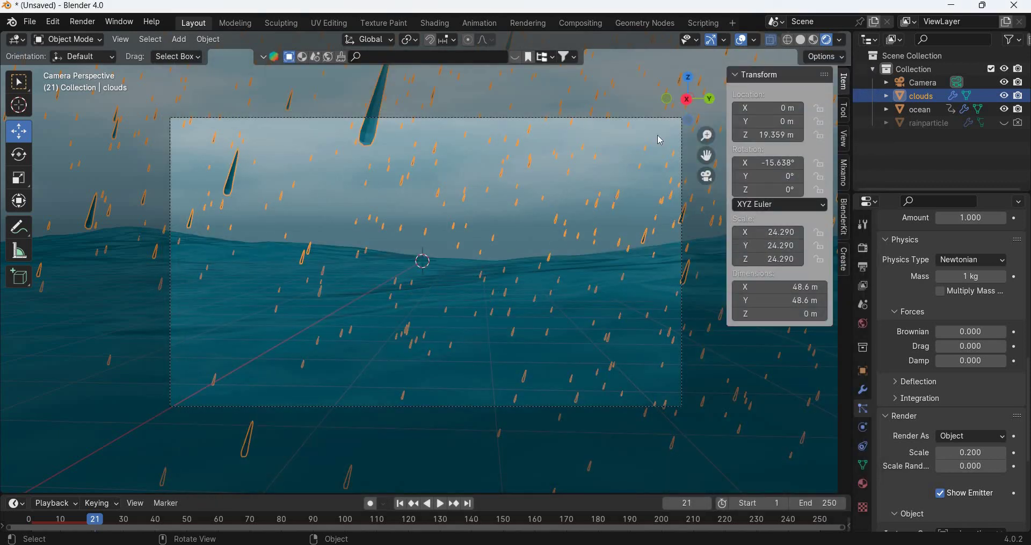
# Step: Select the camera and enable its depth of field
pyautogui.click(681, 158)
pyautogui.click(863, 427)
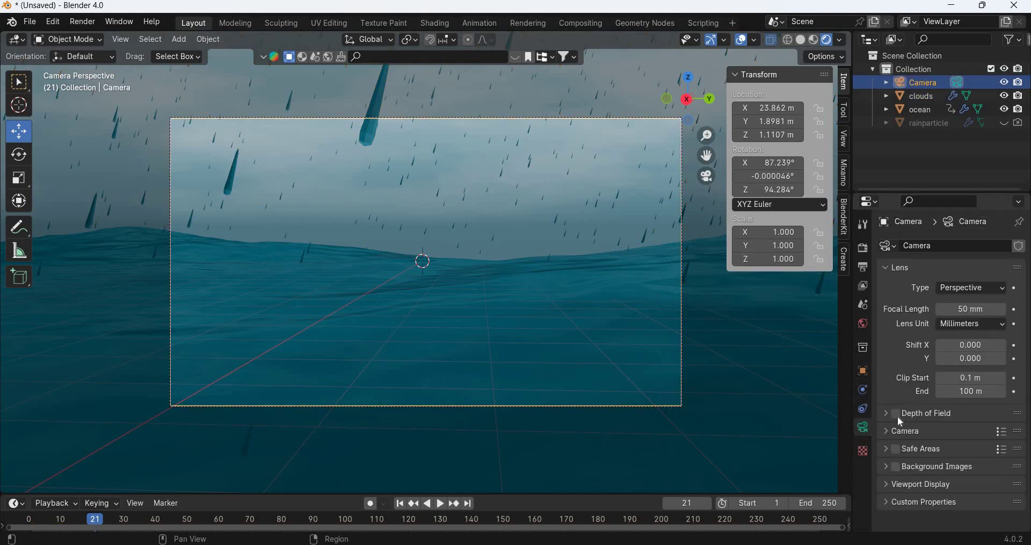
pyautogui.click(916, 414)
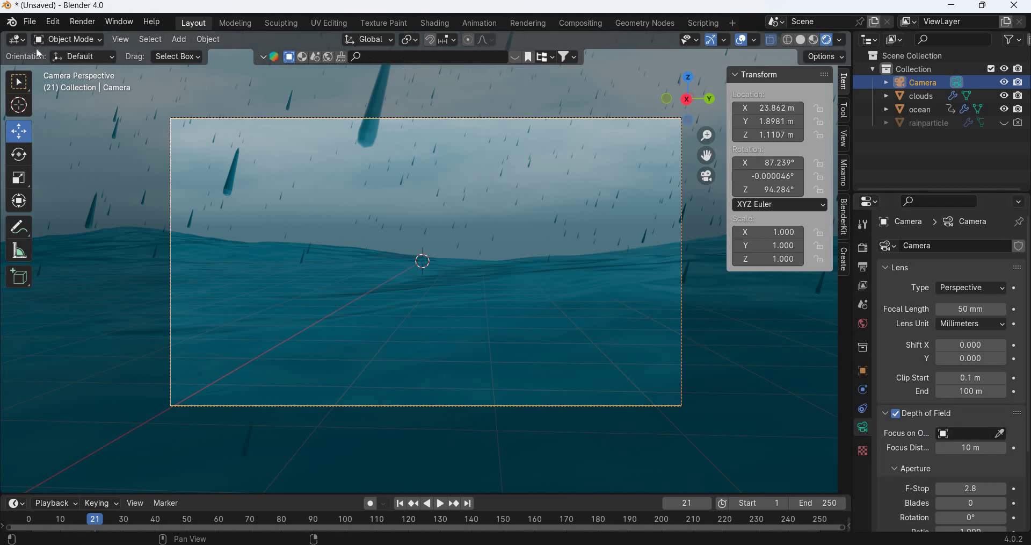
# Step: Search the add-ons in the preferences for "kit" to check that BlenderKit is enabled, and close the preferences
pyautogui.click(53, 22)
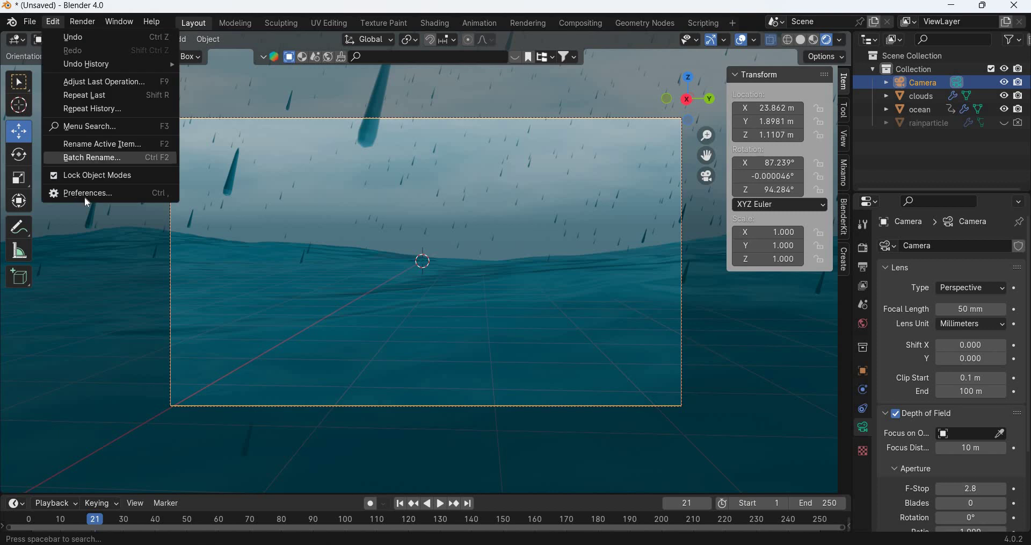
pyautogui.hotkey('ctrl', ',')
pyautogui.click(666, 133)
pyautogui.write('kit')
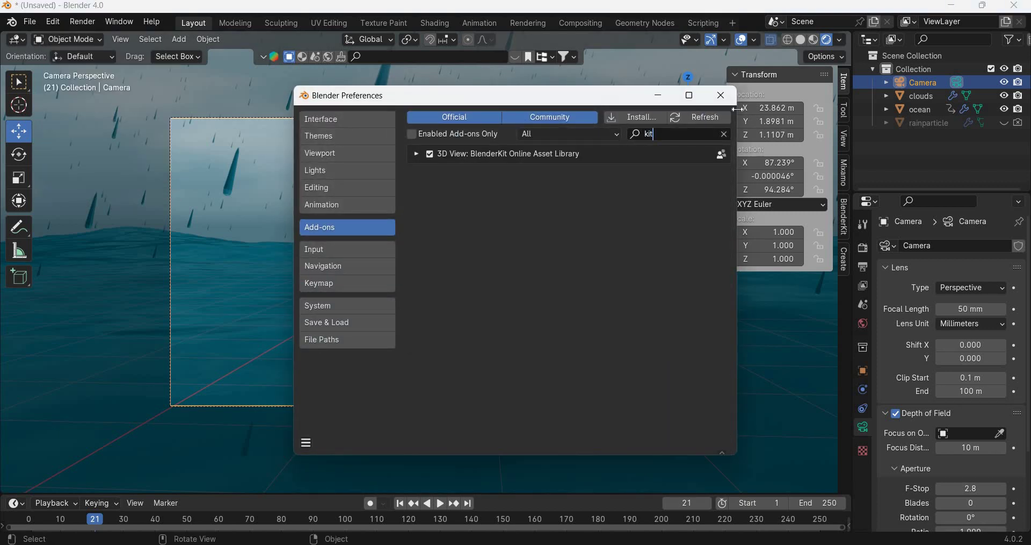
pyautogui.click(721, 95)
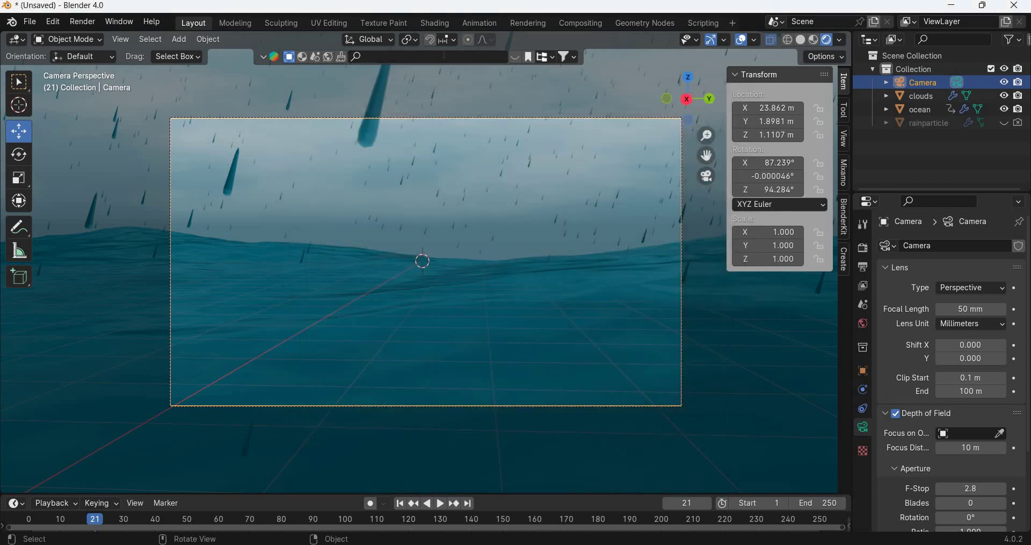
# Step: Search the BlenderKit asset library for "boat", add the Wooden Canoe model to the scene, and close the results
pyautogui.click(444, 54)
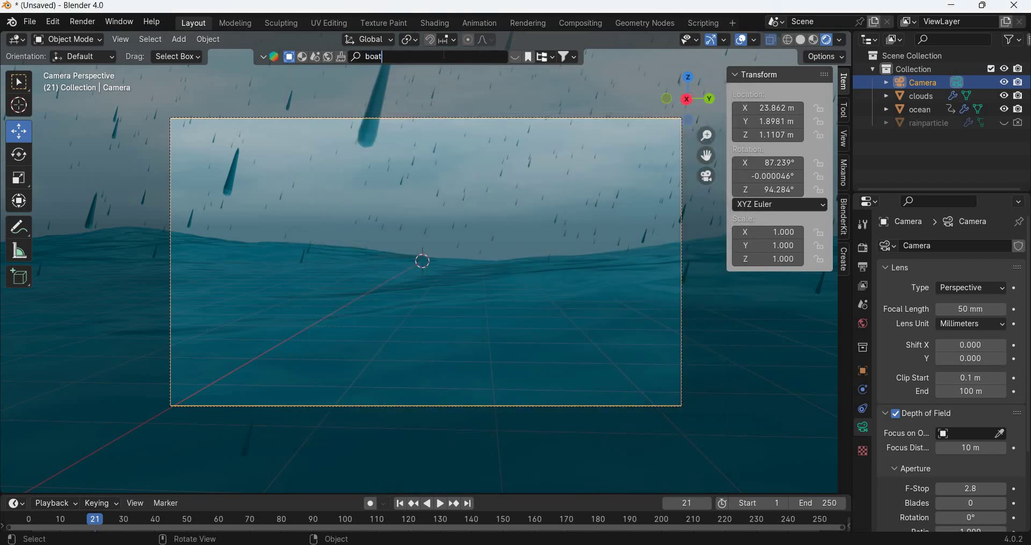
pyautogui.press('Return')
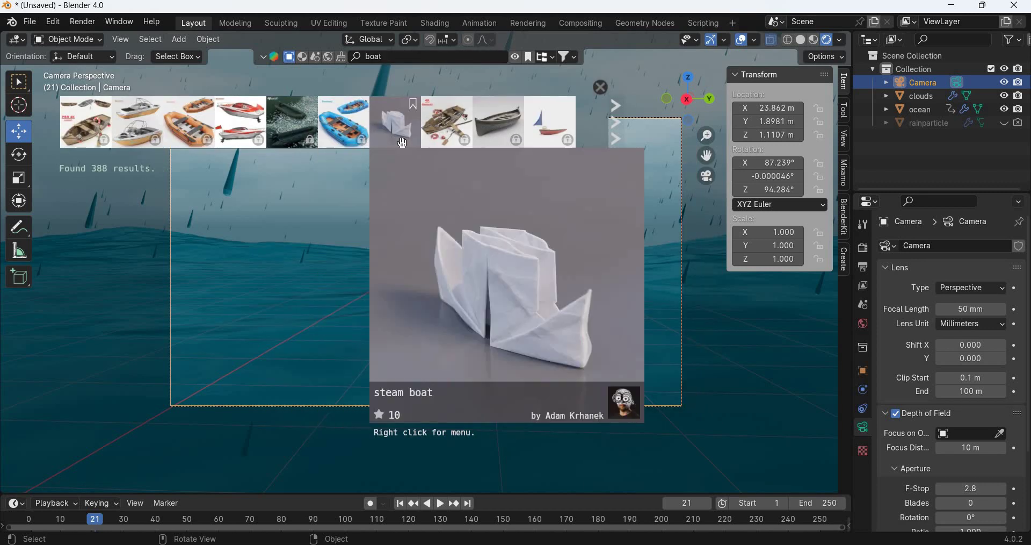
pyautogui.scroll(-3, 403, 143)
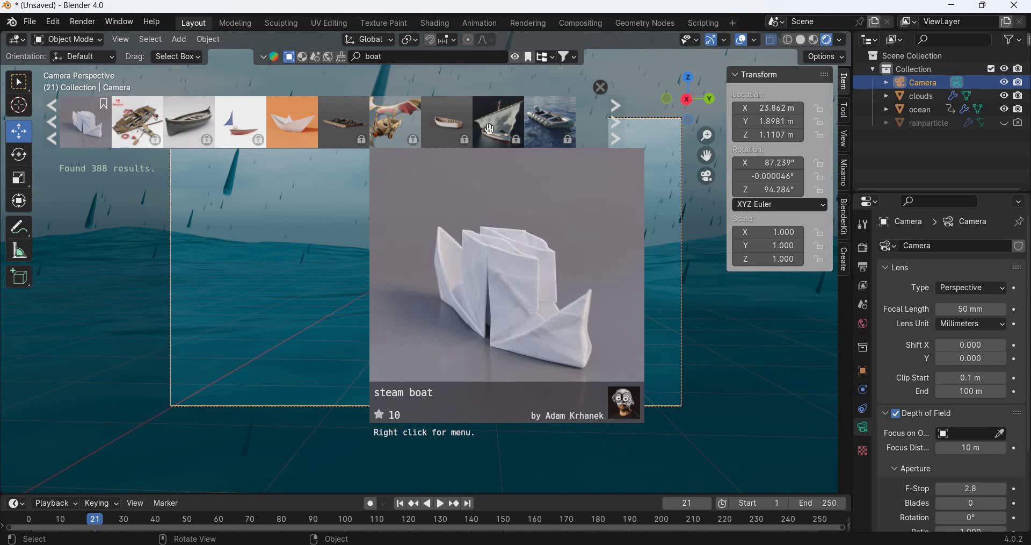
pyautogui.scroll(-4, 491, 129)
pyautogui.scroll(-4, 491, 129)
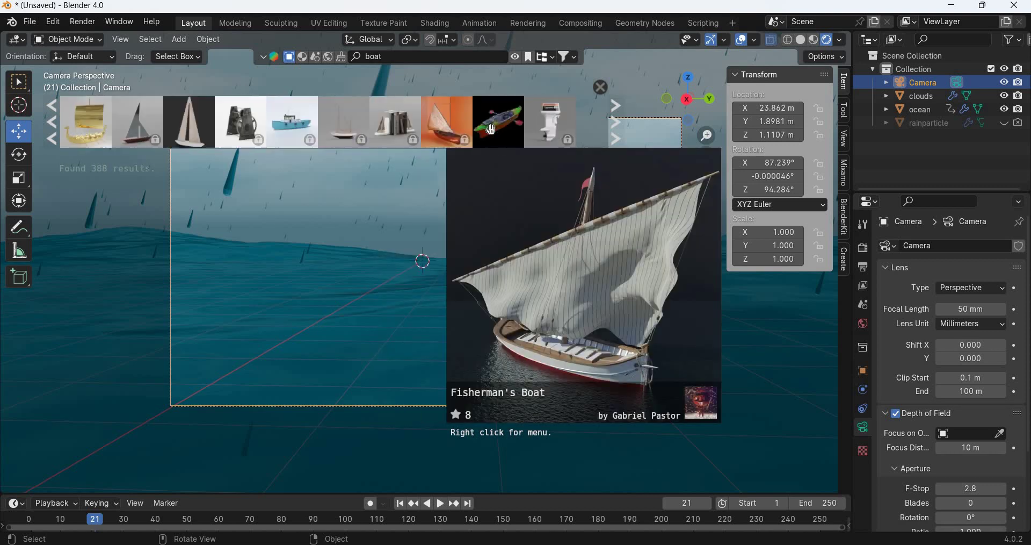
pyautogui.scroll(-3, 492, 129)
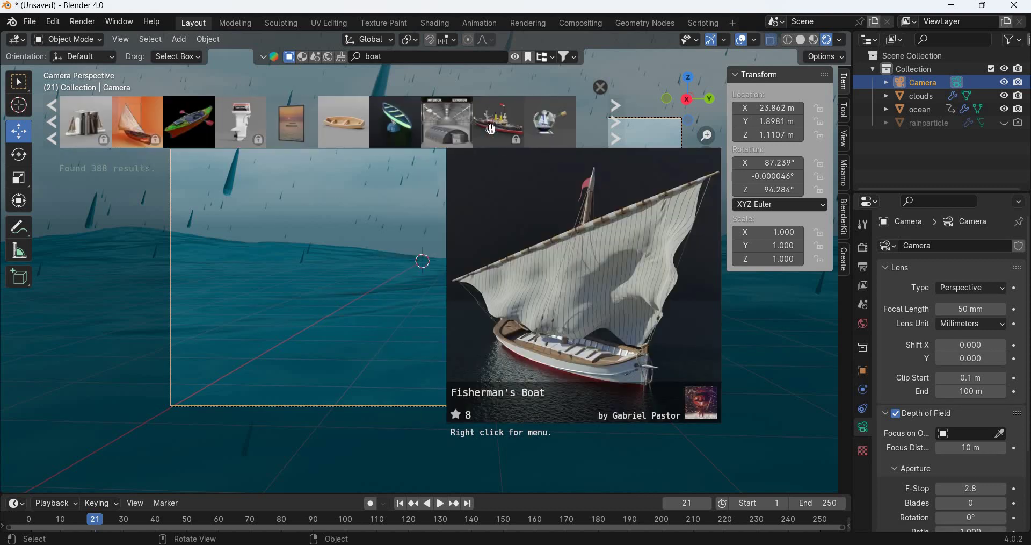
pyautogui.scroll(-8, 491, 129)
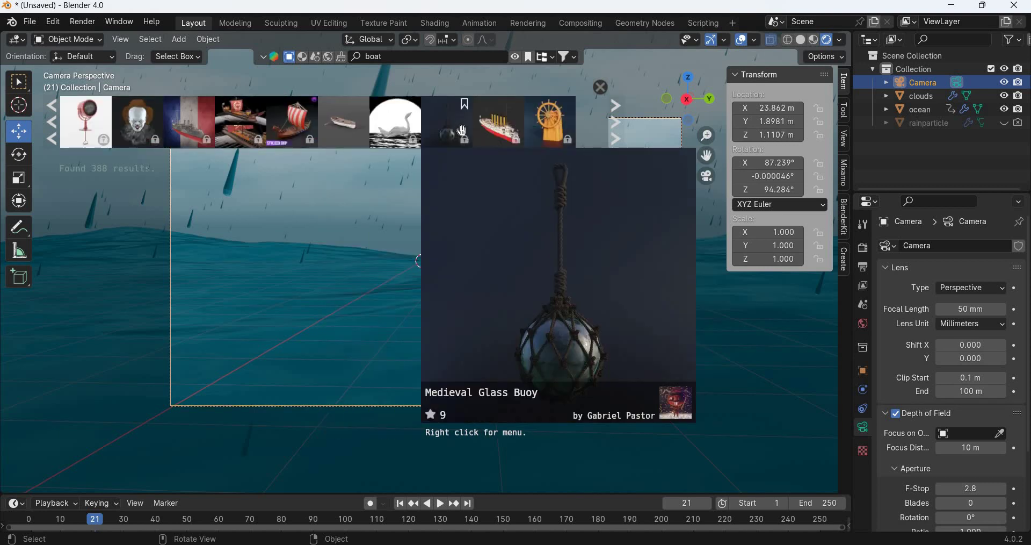
pyautogui.scroll(-4, 387, 123)
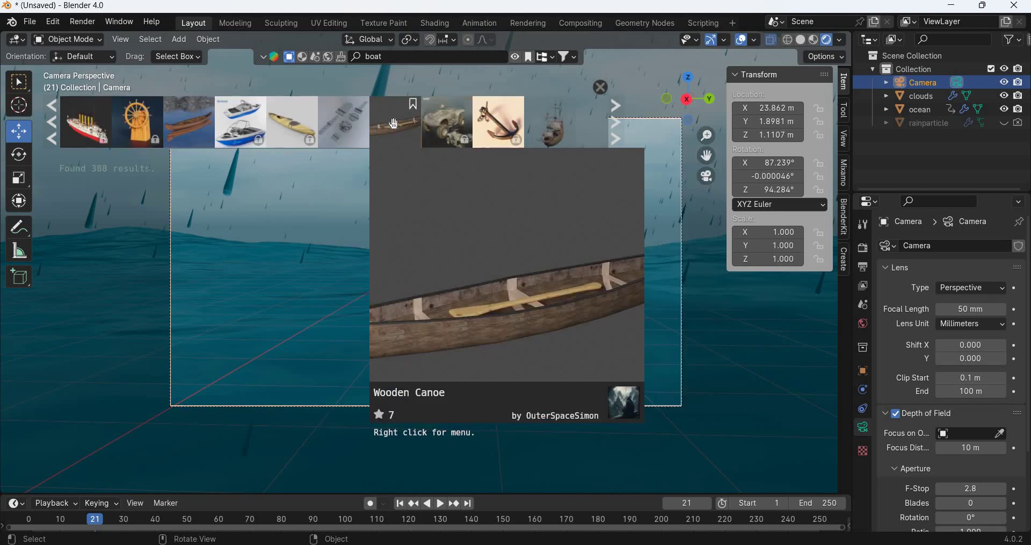
pyautogui.moveTo(392, 124); pyautogui.dragTo(497, 336)
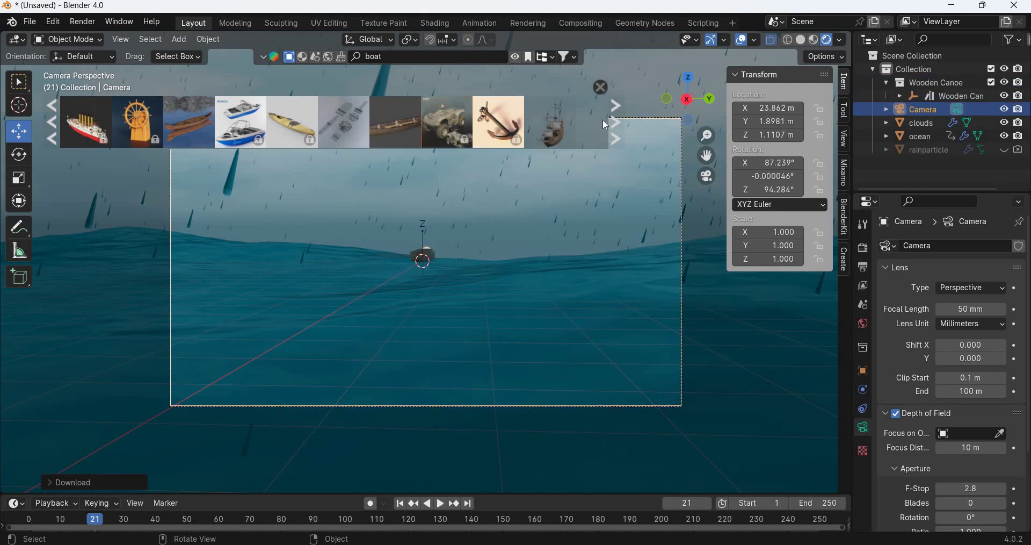
pyautogui.click(602, 88)
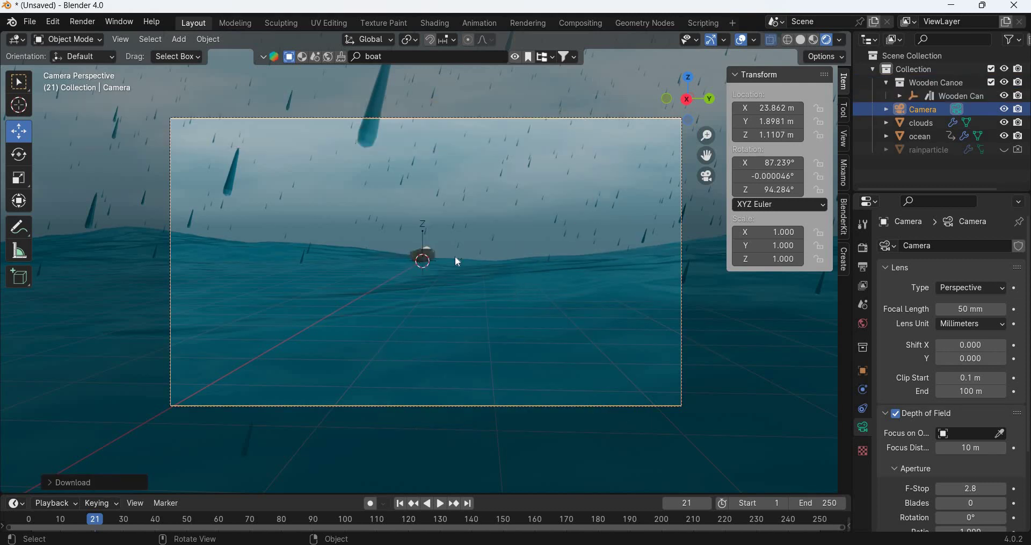
# Step: Select the Wooden Canoe's parent empty and rotate it about -93.9° around the Z axis
pyautogui.click(959, 95)
pyautogui.click(16, 159)
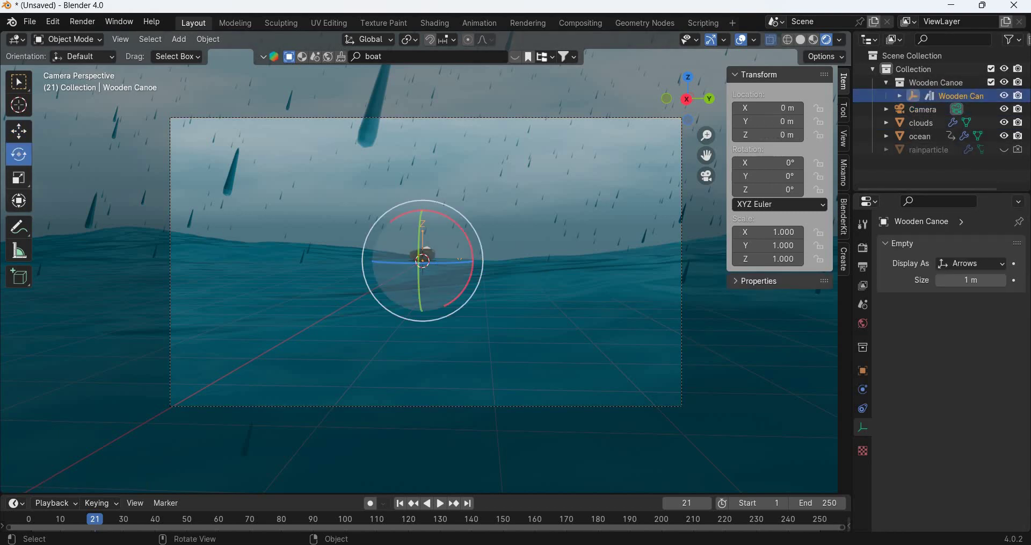
pyautogui.moveTo(423, 263); pyautogui.dragTo(414, 295)
# Step: Lower the canoe along the Z axis to about -0.052 m so it sits slightly deeper in the water
pyautogui.moveTo(430, 340); pyautogui.dragTo(430, 344, button='middle')
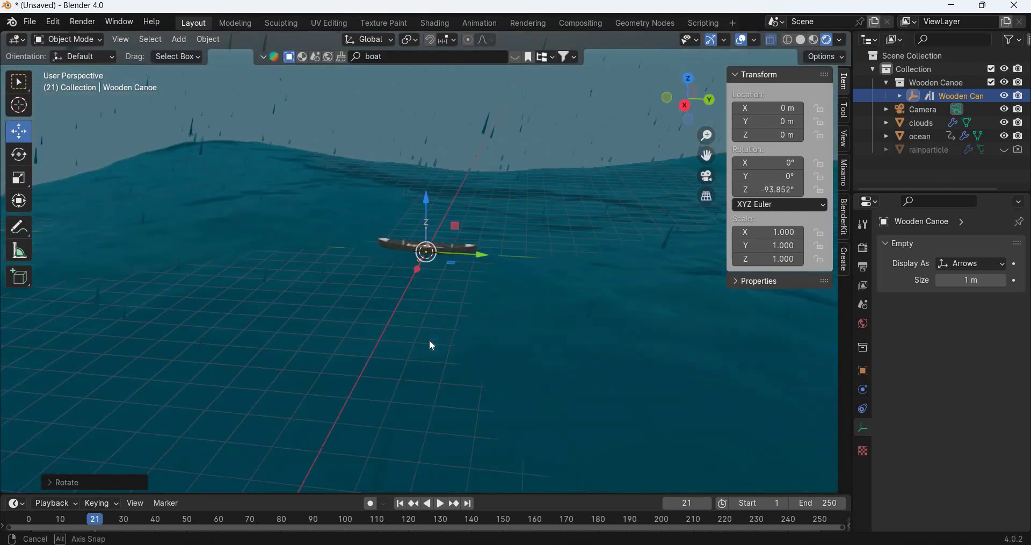
pyautogui.scroll(7, 431, 341)
pyautogui.moveTo(337, 148); pyautogui.dragTo(361, 160, button='middle')
pyautogui.moveTo(359, 160); pyautogui.dragTo(359, 161)
pyautogui.moveTo(370, 309); pyautogui.dragTo(402, 297, button='middle')
pyautogui.scroll(4, 399, 310)
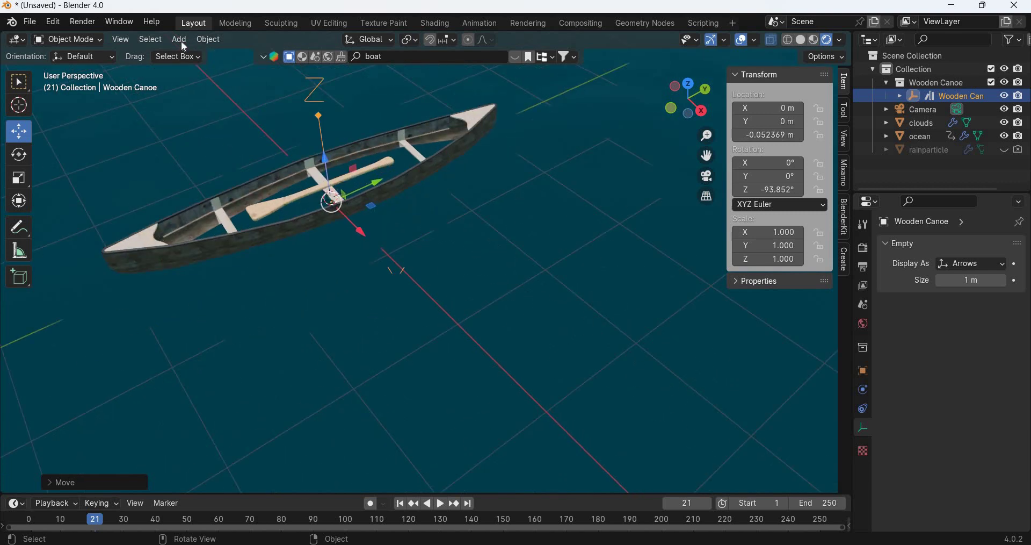
# Step: Add a plane under the canoe and scale it to about 0.493 along X and 2.697 along Y
pyautogui.click(180, 40)
pyautogui.moveTo(224, 54)
pyautogui.click(315, 55)
pyautogui.moveTo(433, 331); pyautogui.dragTo(22, 181, button='middle')
pyautogui.click(19, 177)
pyautogui.moveTo(314, 292); pyautogui.dragTo(293, 281)
pyautogui.moveTo(295, 242); pyautogui.dragTo(256, 240, button='middle')
pyautogui.moveTo(300, 228); pyautogui.dragTo(291, 313)
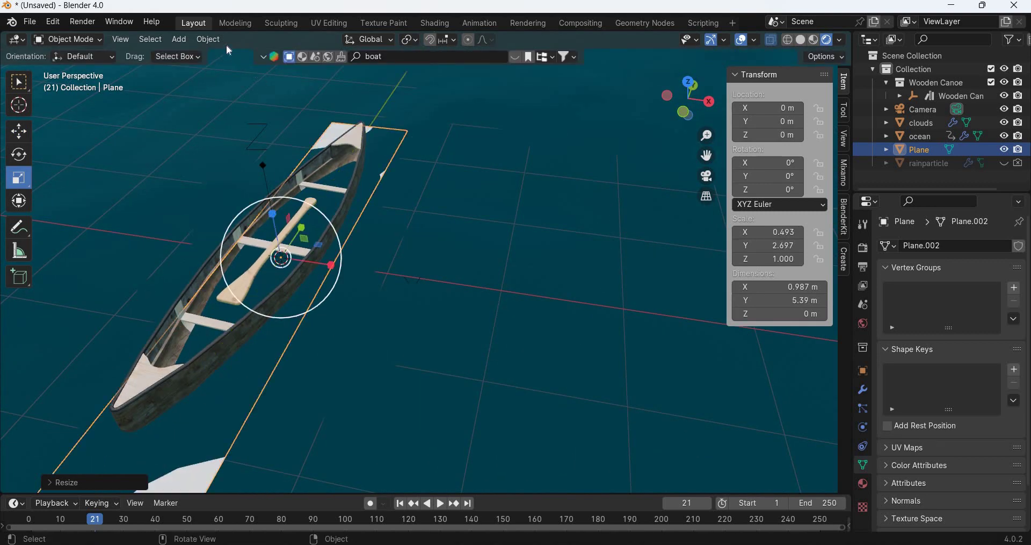
# Step: Apply the plane's scale
pyautogui.click(210, 40)
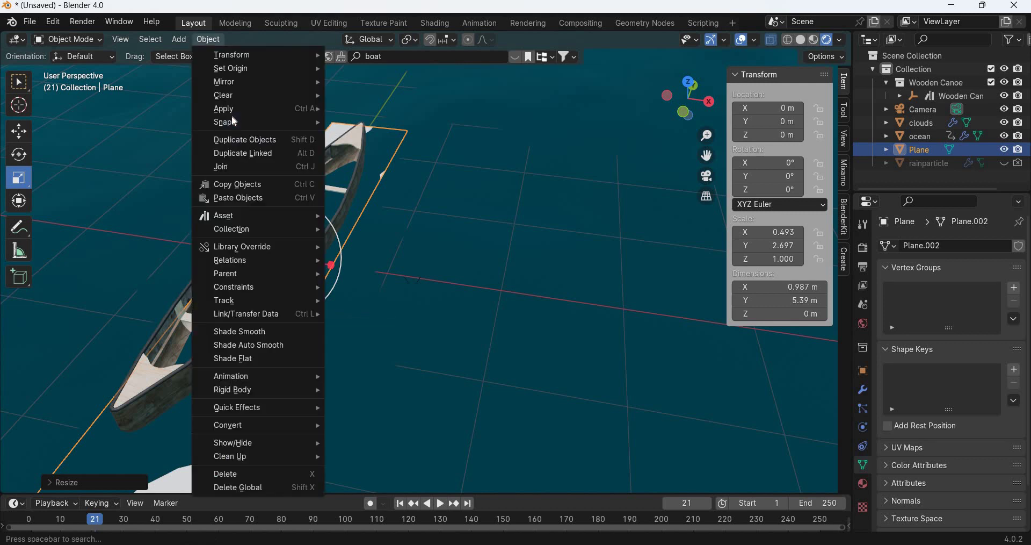
pyautogui.moveTo(312, 108)
pyautogui.click(365, 135)
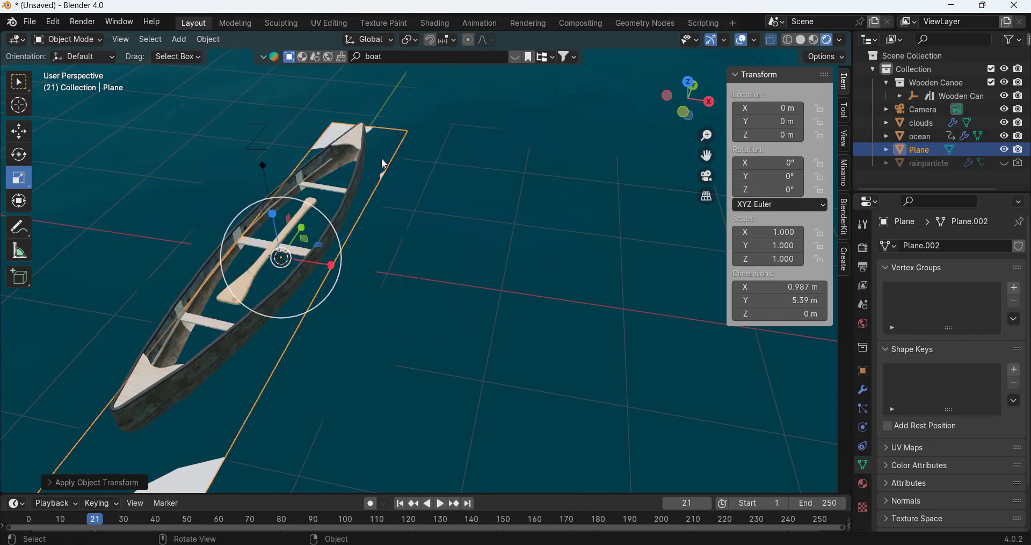
# Step: Subdivide the plane's mesh with 8 cuts and return to Object Mode
pyautogui.rightClick(385, 164)
pyautogui.press('Tab')
pyautogui.rightClick(394, 157)
pyautogui.click(395, 152)
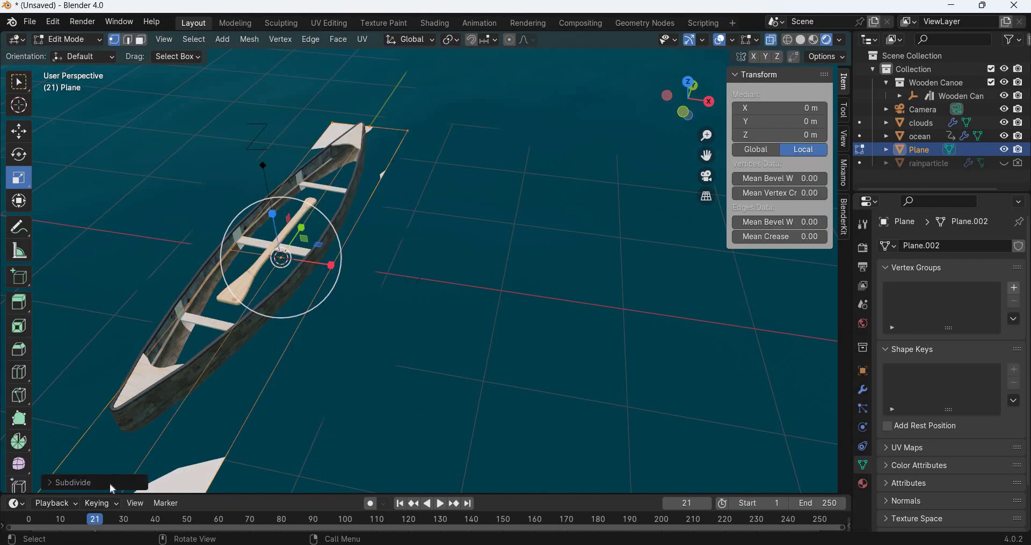
pyautogui.click(81, 482)
pyautogui.click(185, 395)
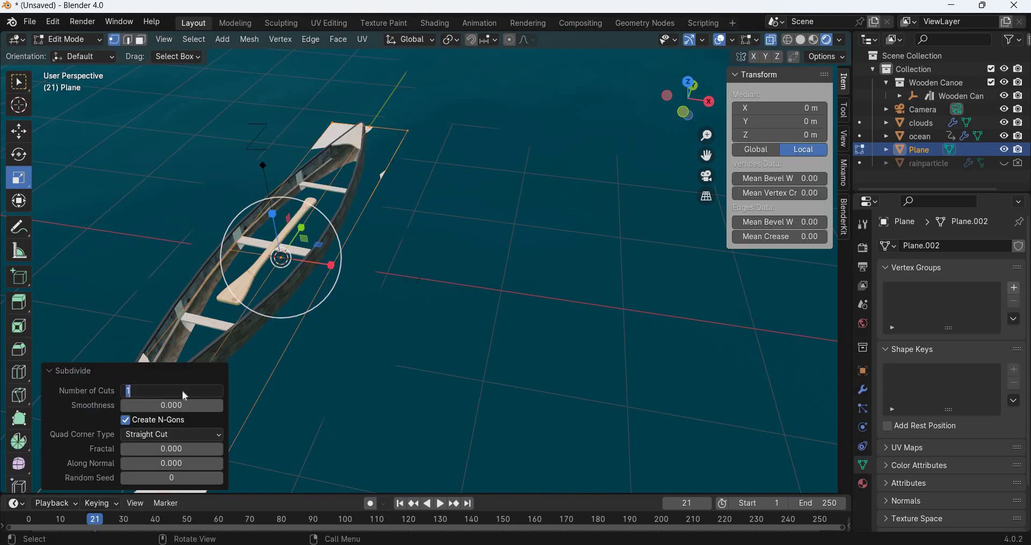
pyautogui.write('5')
pyautogui.press('Return')
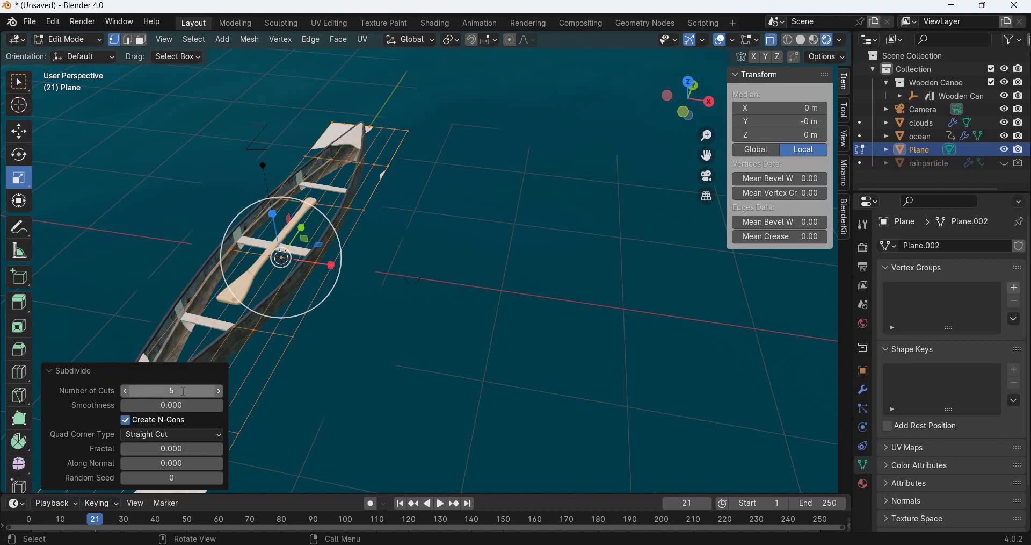
pyautogui.click(183, 390)
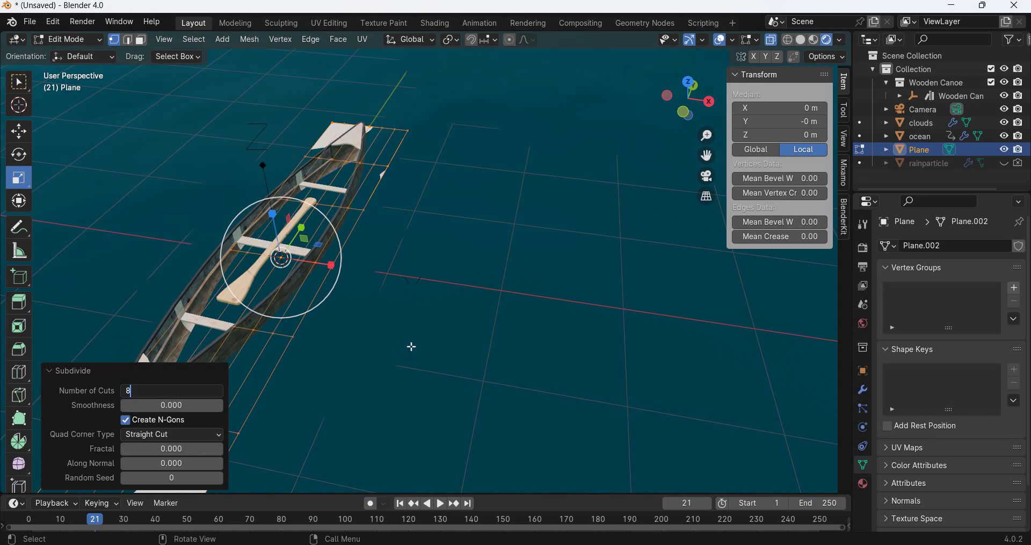
pyautogui.write('8')
pyautogui.press('Return')
pyautogui.press('Tab')
# Step: Raise the plane along the Z axis by about 1.01 m so it sits above the canoe
pyautogui.press('KP_Decimal')
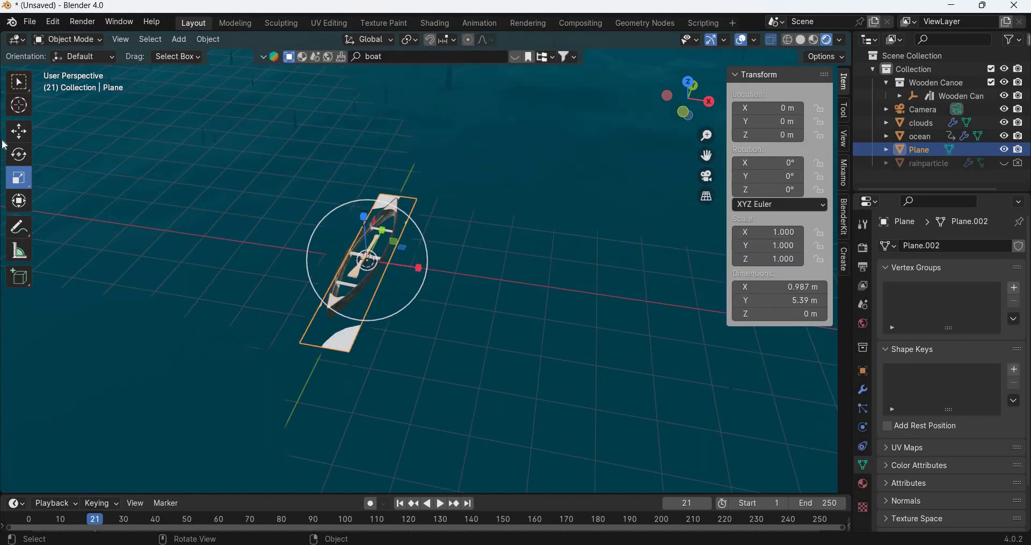
pyautogui.moveTo(4, 145); pyautogui.dragTo(283, 206, button='middle')
pyautogui.press('g')
pyautogui.press('z')
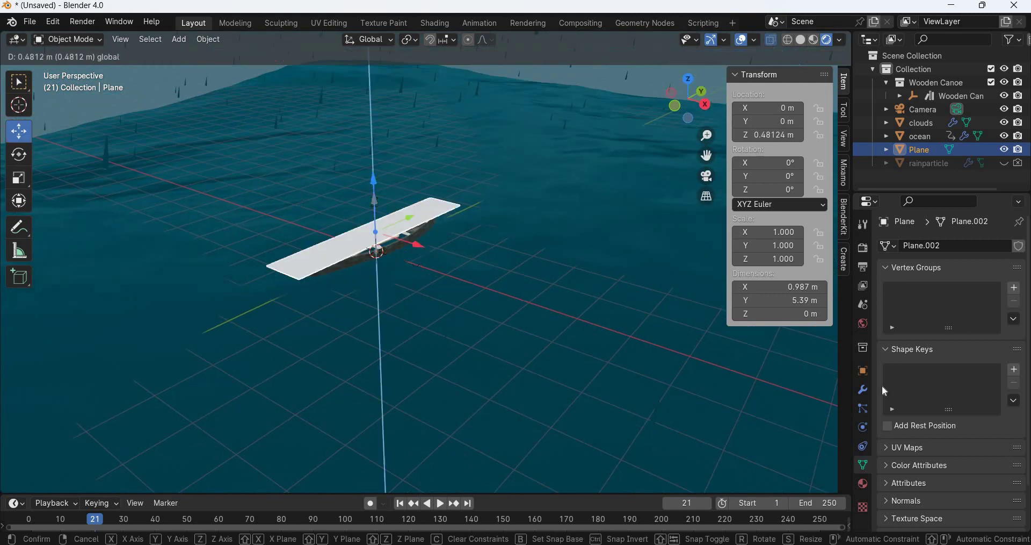
pyautogui.click(862, 398)
# Step: Add a Shrinkwrap modifier to the plane with the ocean as target and Project as the wrap method
pyautogui.click(863, 389)
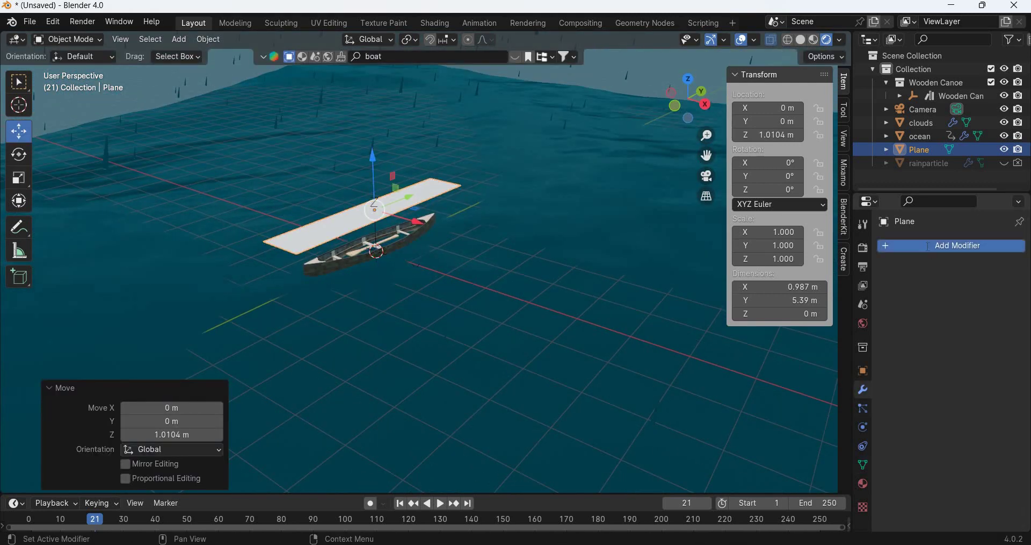
pyautogui.click(928, 246)
pyautogui.write('sh')
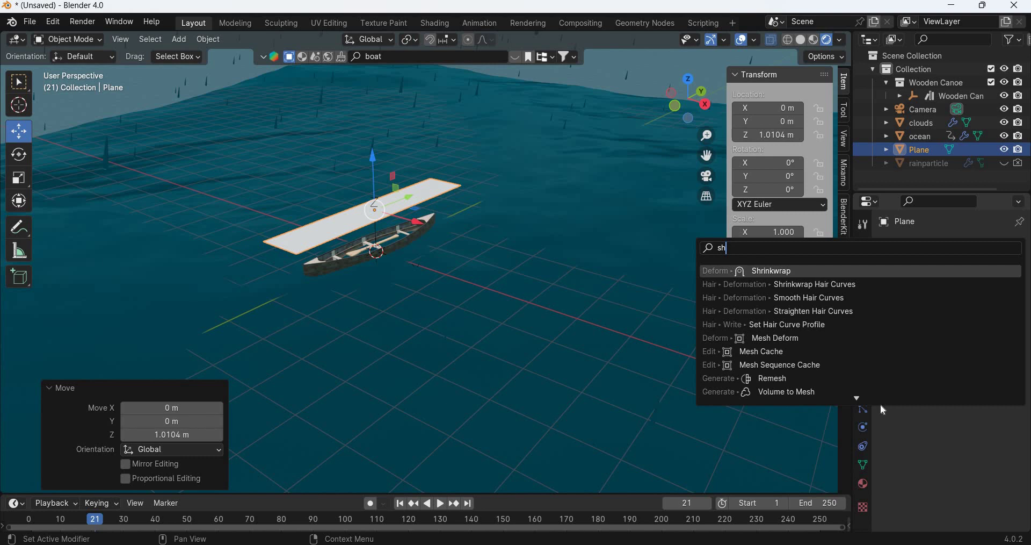
pyautogui.press('Return')
pyautogui.click(965, 320)
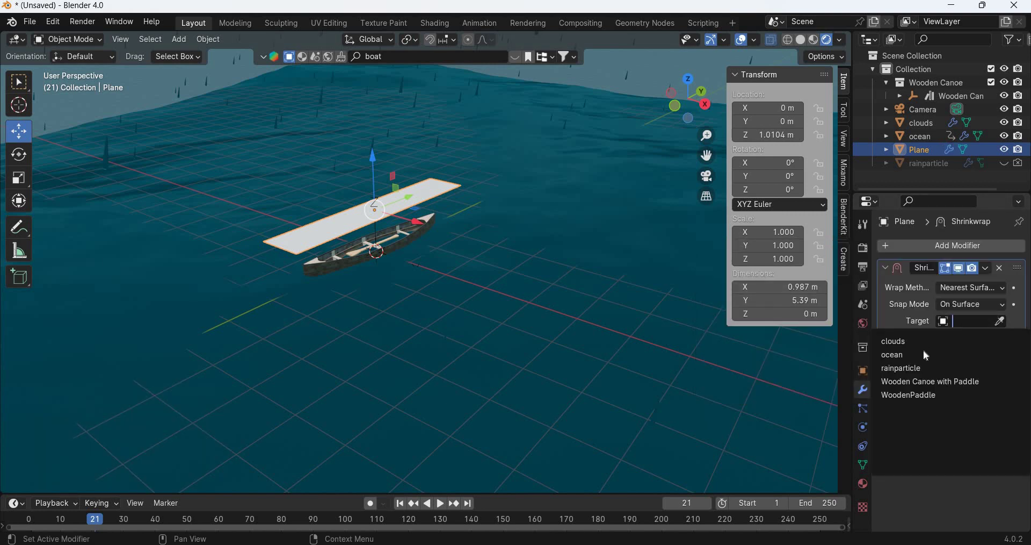
pyautogui.click(928, 351)
pyautogui.click(973, 289)
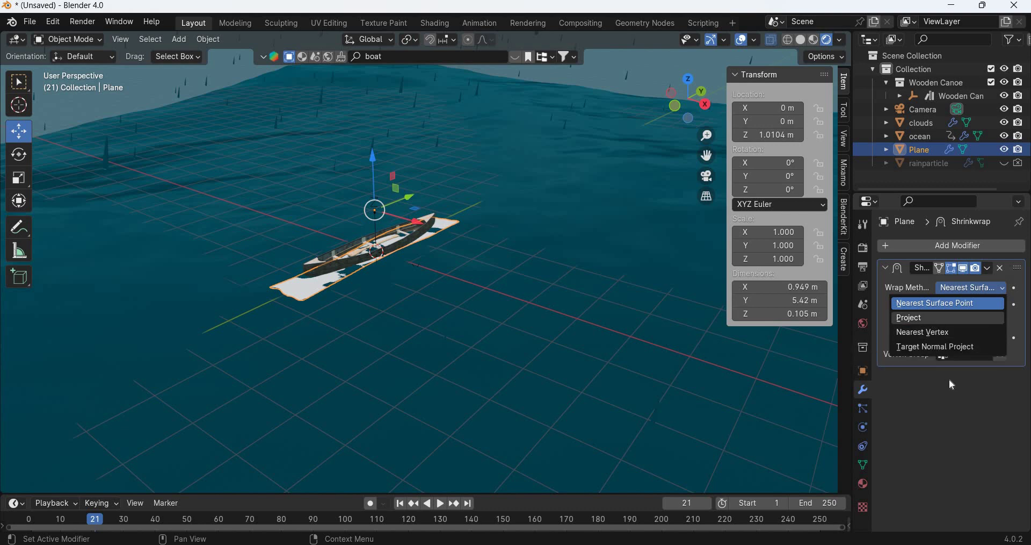
pyautogui.click(935, 318)
# Step: Create a vertex group on the plane and assign all of its vertices to it
pyautogui.press('Tab')
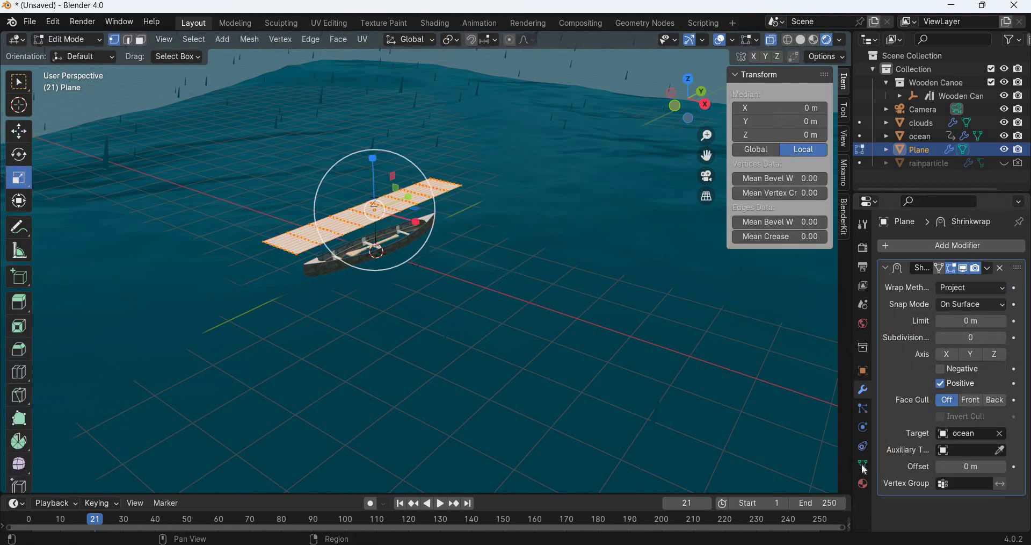
pyautogui.keyDown('ctrl'); pyautogui.scroll(-4, 1010, 292); pyautogui.keyUp('ctrl')
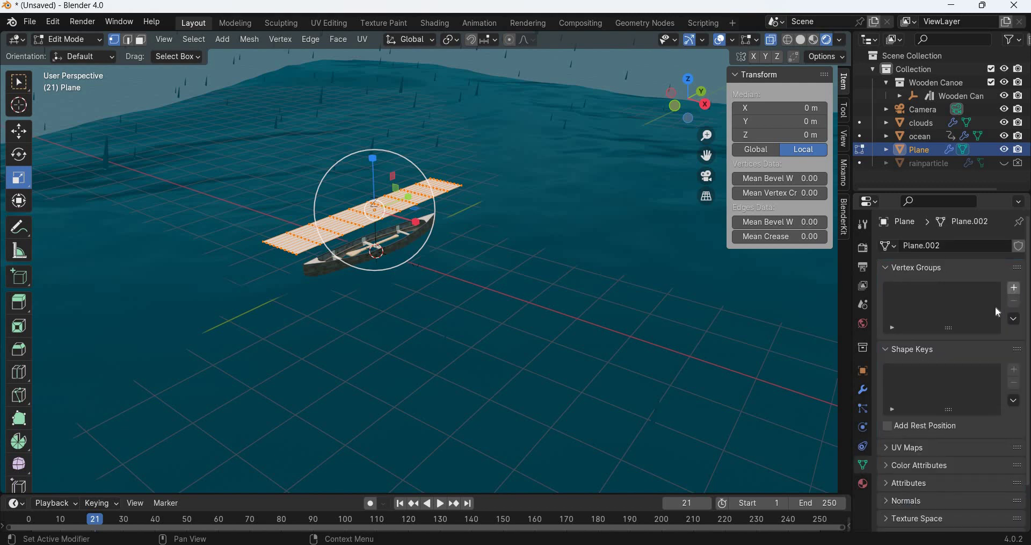
pyautogui.click(900, 370)
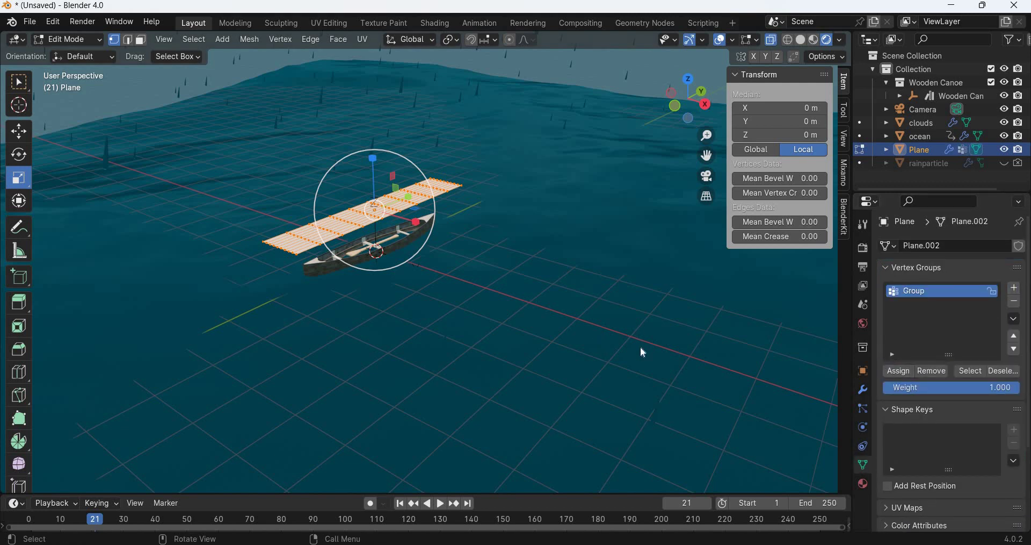
pyautogui.press('Tab')
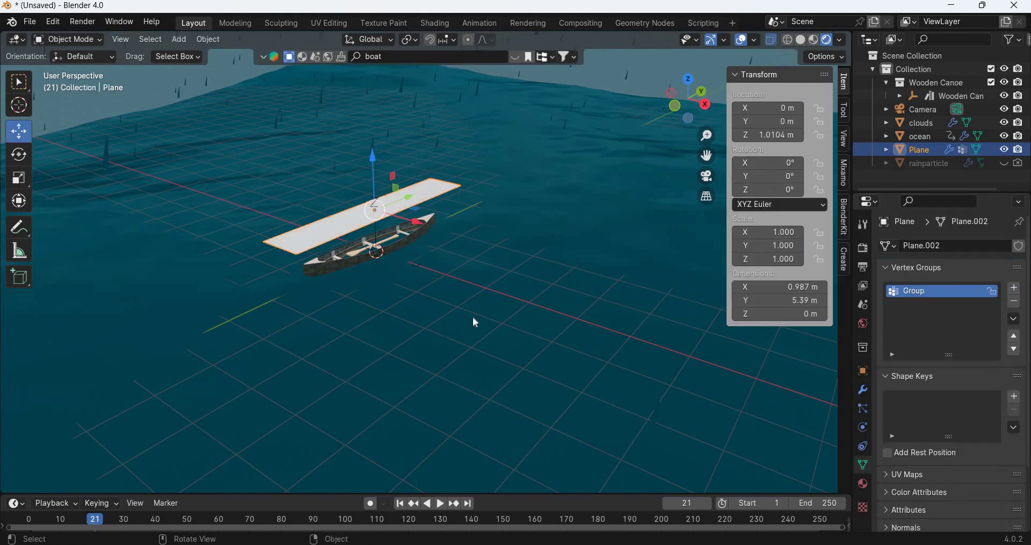
# Step: Set the Shrinkwrap modifier's vertex group to Group and enable the Negative projection direction
pyautogui.click(863, 389)
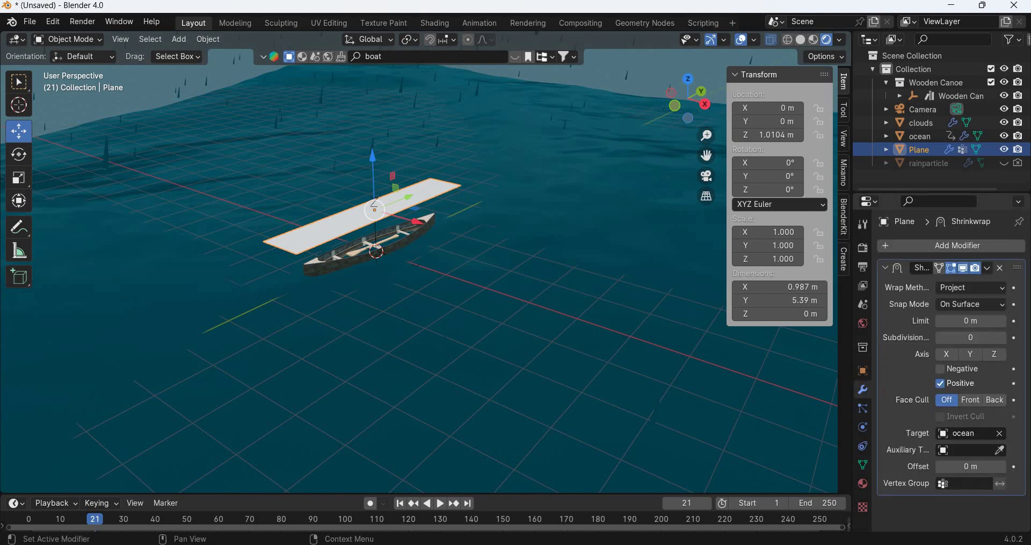
pyautogui.click(966, 484)
pyautogui.click(893, 350)
pyautogui.click(946, 374)
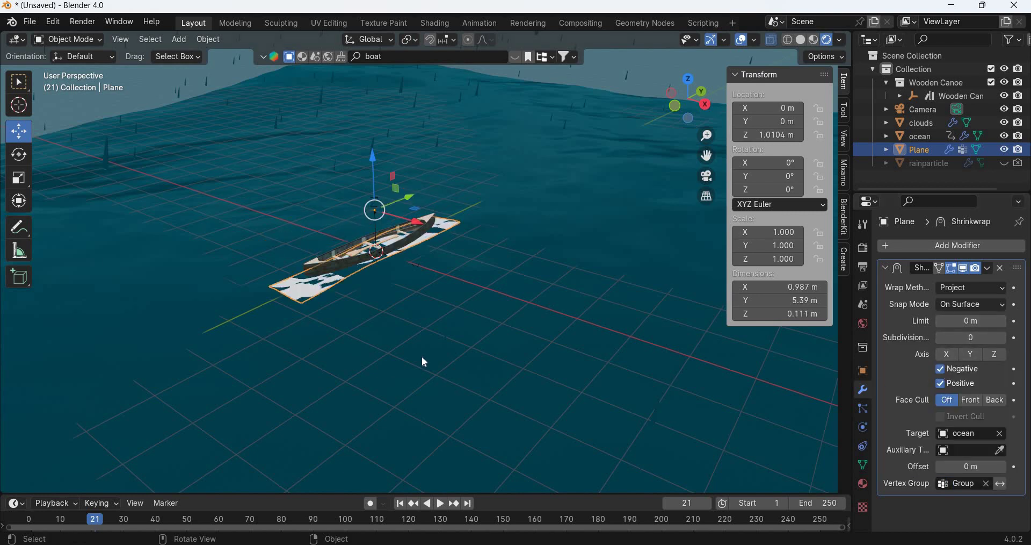
# Step: Scrub the timeline to frame 31 to check how the plane follows the ocean surface
pyautogui.scroll(4, 421, 356)
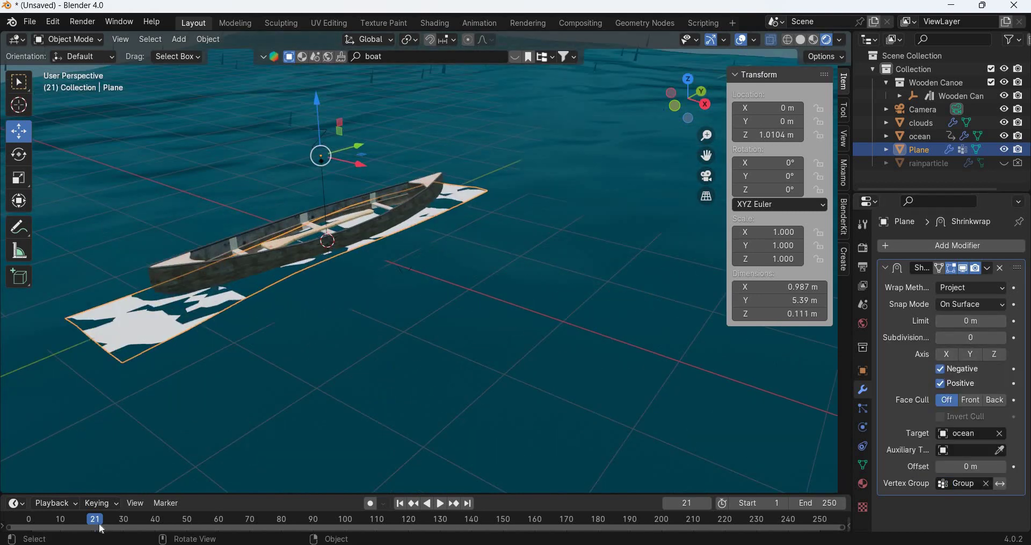
pyautogui.moveTo(237, 522); pyautogui.dragTo(126, 520)
pyautogui.click(128, 521)
pyautogui.press('space')
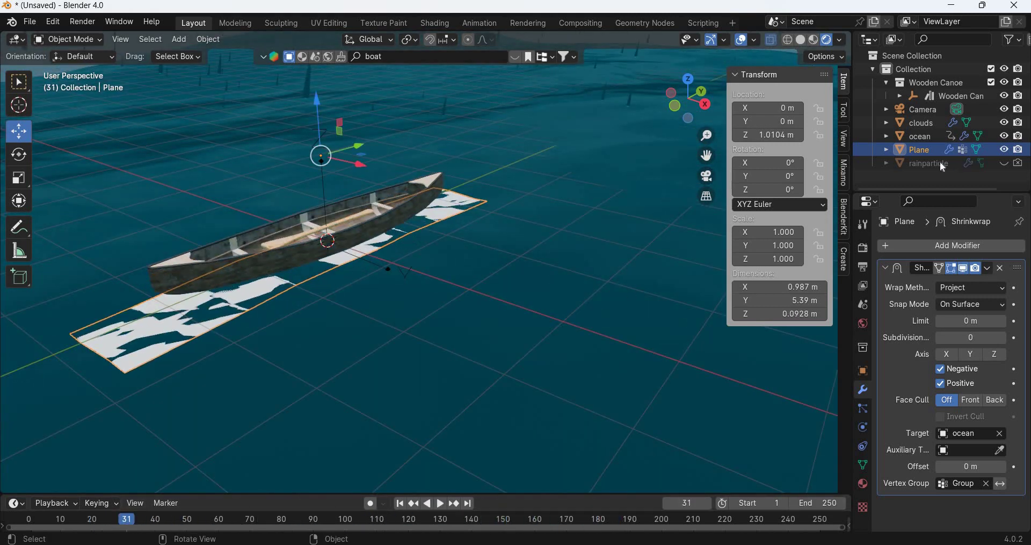
# Step: Add a Copy Location constraint to the Wooden Canoe's parent empty, targeting Plane with the vertex group Group
pyautogui.click(959, 96)
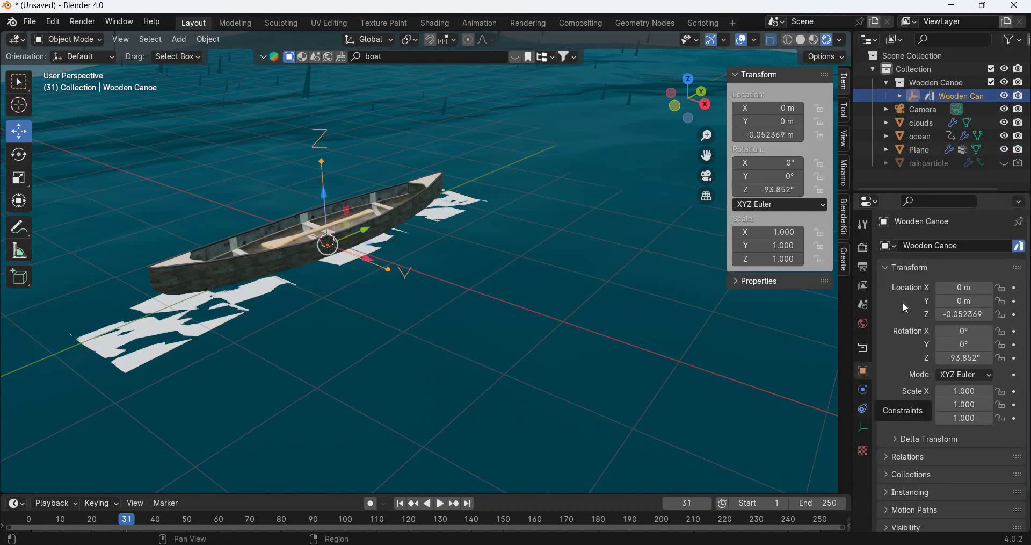
pyautogui.click(863, 409)
pyautogui.click(907, 248)
pyautogui.click(801, 281)
pyautogui.click(962, 287)
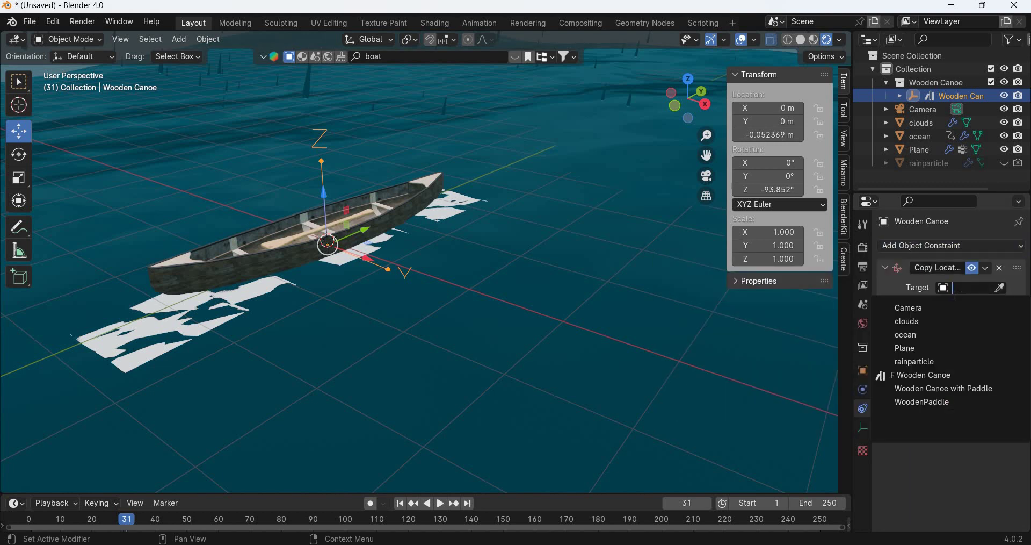
pyautogui.click(958, 350)
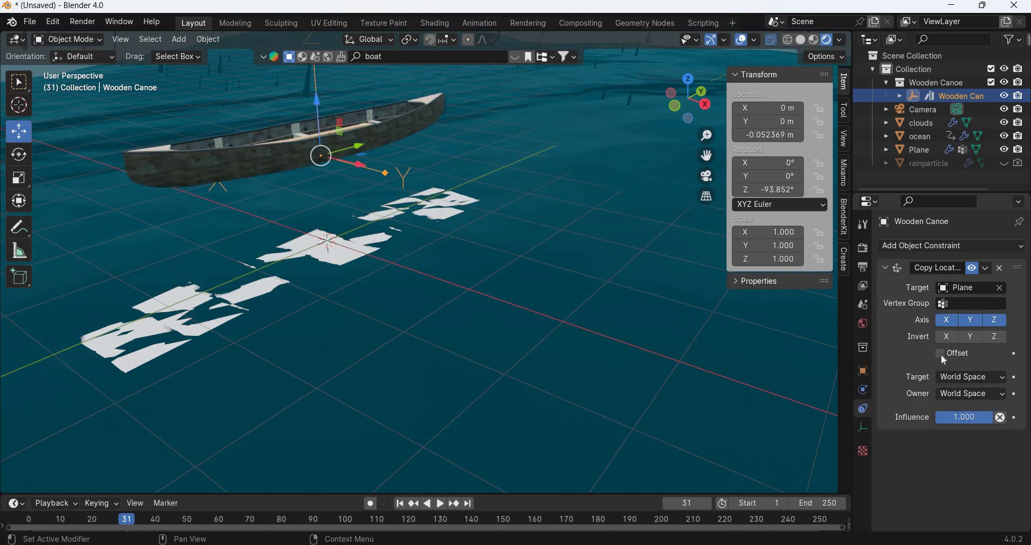
pyautogui.click(961, 304)
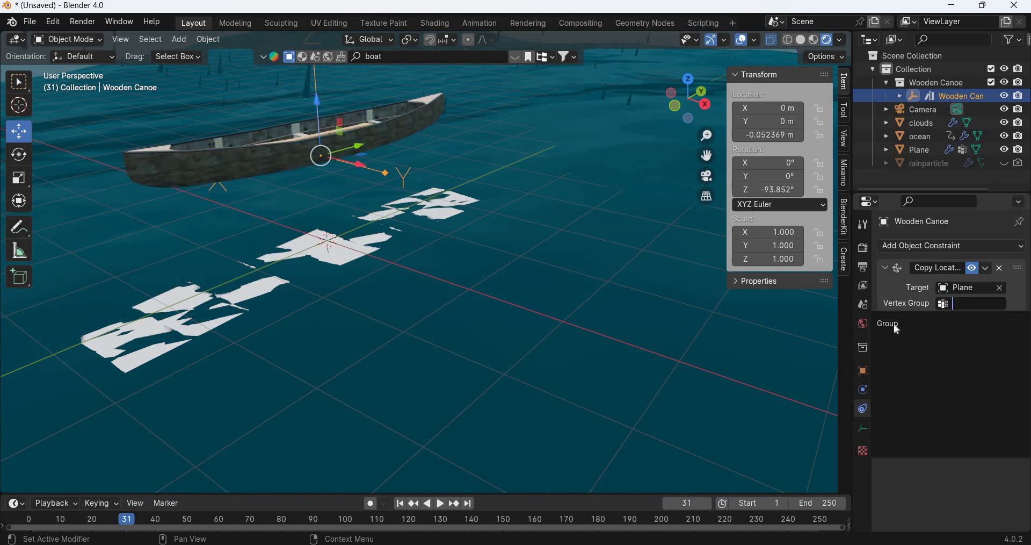
pyautogui.press('Return')
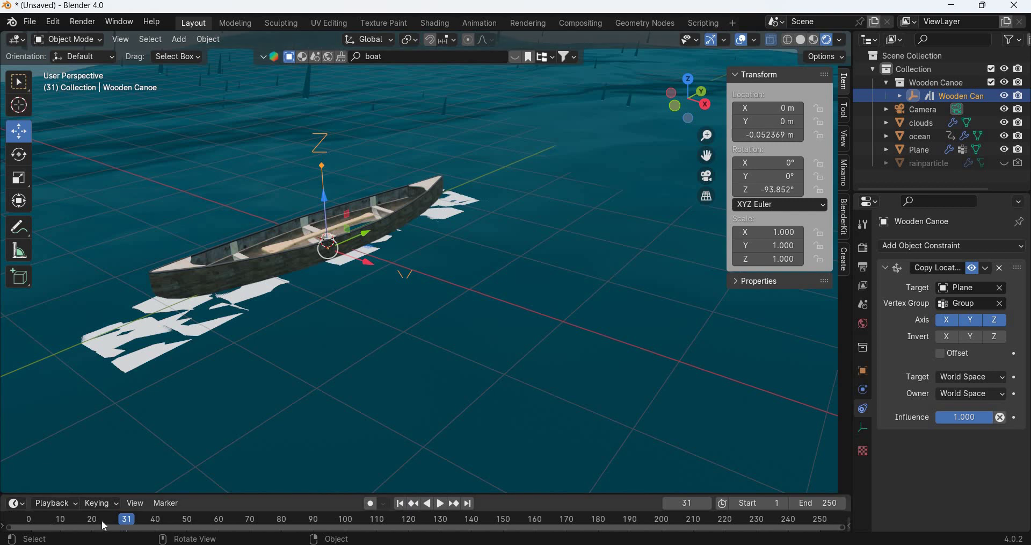
# Step: Play back the animation to preview the canoe's motion on the waves, and hide the plane
pyautogui.press('space')
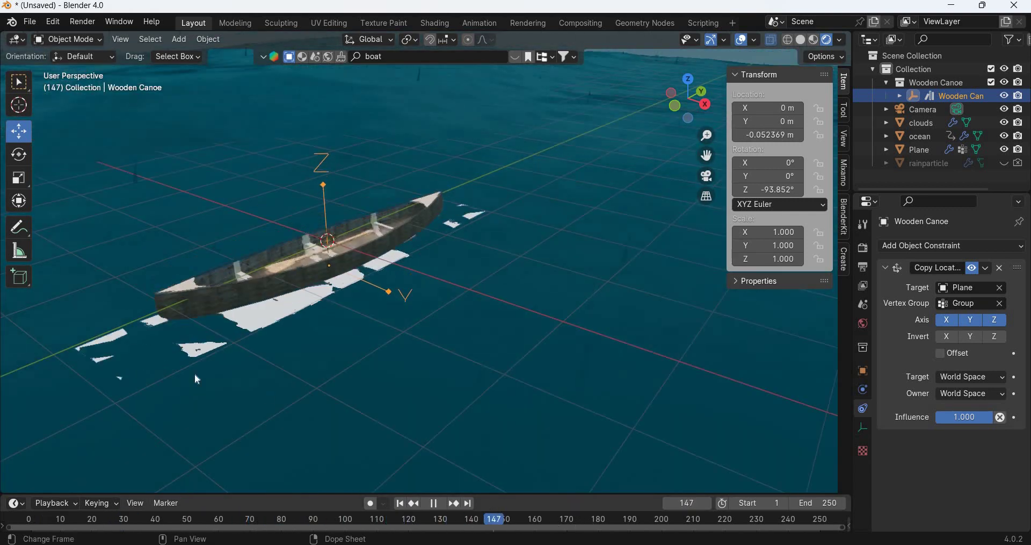
pyautogui.press('space')
pyautogui.click(924, 150)
pyautogui.click(1007, 151)
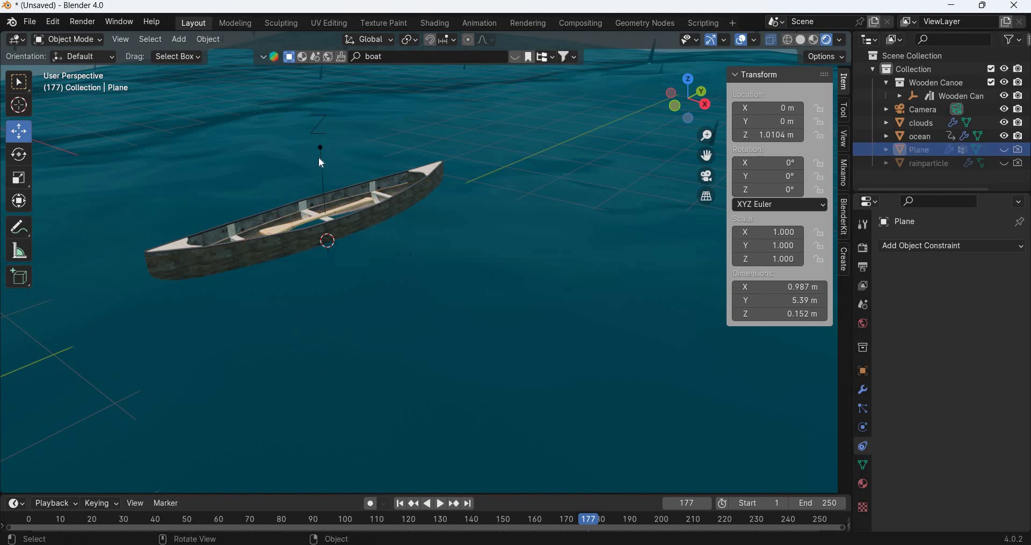
pyautogui.click(406, 260)
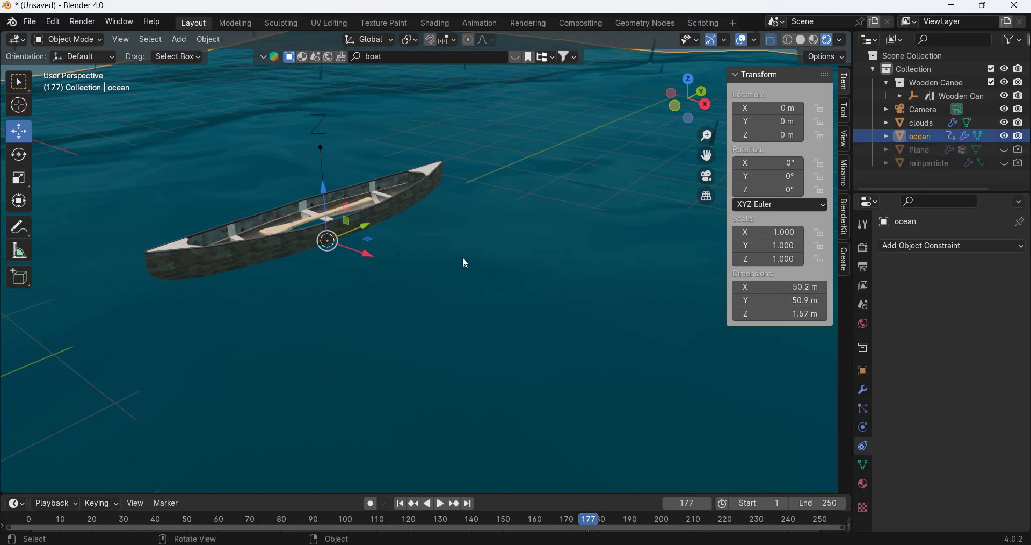
pyautogui.moveTo(359, 227)
pyautogui.mouseDown()
pyautogui.moveTo(290, 254)
pyautogui.moveTo(375, 217)
pyautogui.mouseUp()
pyautogui.rightClick(375, 217)
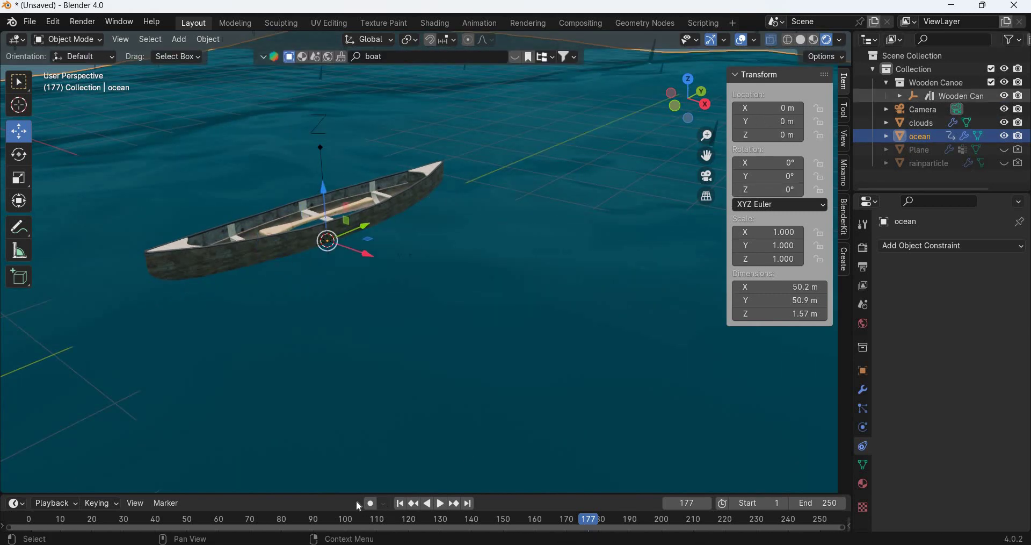
# Step: Select the Wooden Canoe's parent empty, enlarge the timeline area, and insert a rotation keyframe at frame 177
pyautogui.click(948, 96)
pyautogui.moveTo(379, 492); pyautogui.dragTo(378, 420)
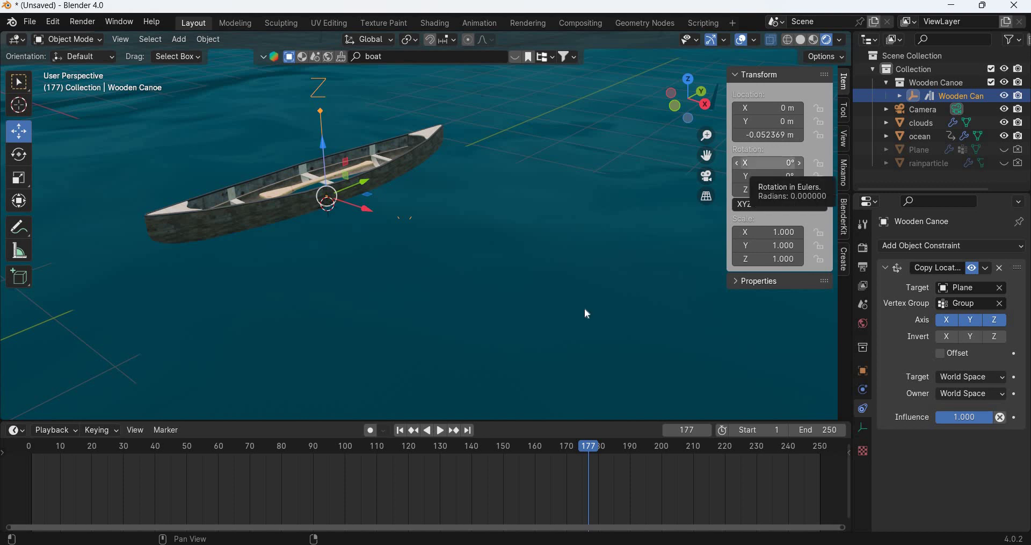
pyautogui.press('i')
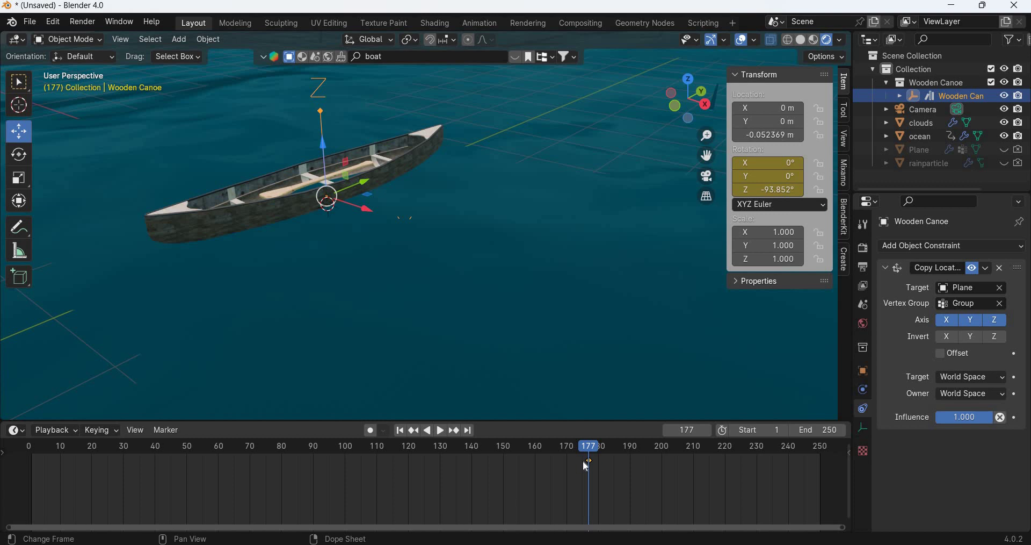
# Step: Switch the timeline area to the Graph Editor, enlarge it, and show the modifiers of the canoe's rotation curve
pyautogui.click(24, 430)
pyautogui.press('Escape')
pyautogui.click(14, 429)
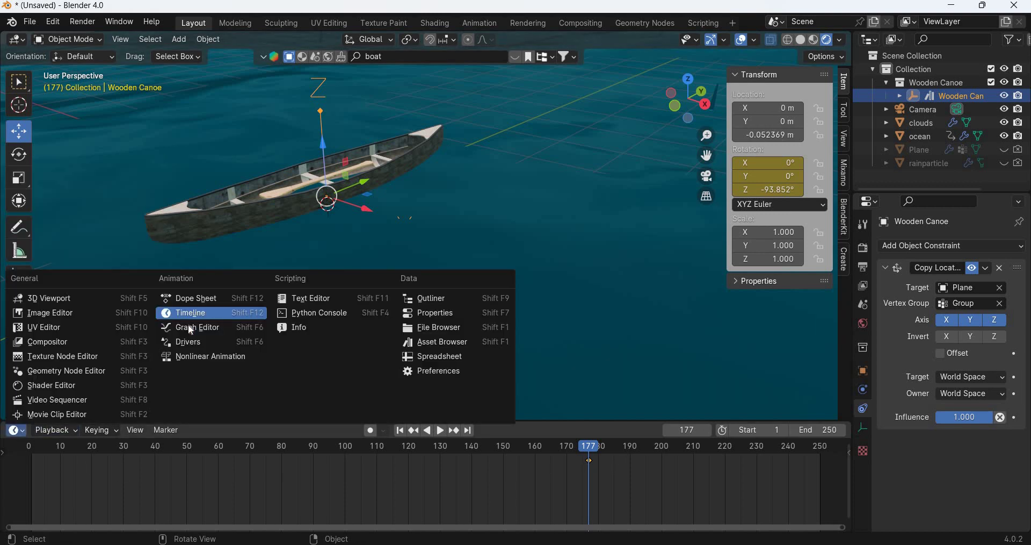
pyautogui.click(199, 326)
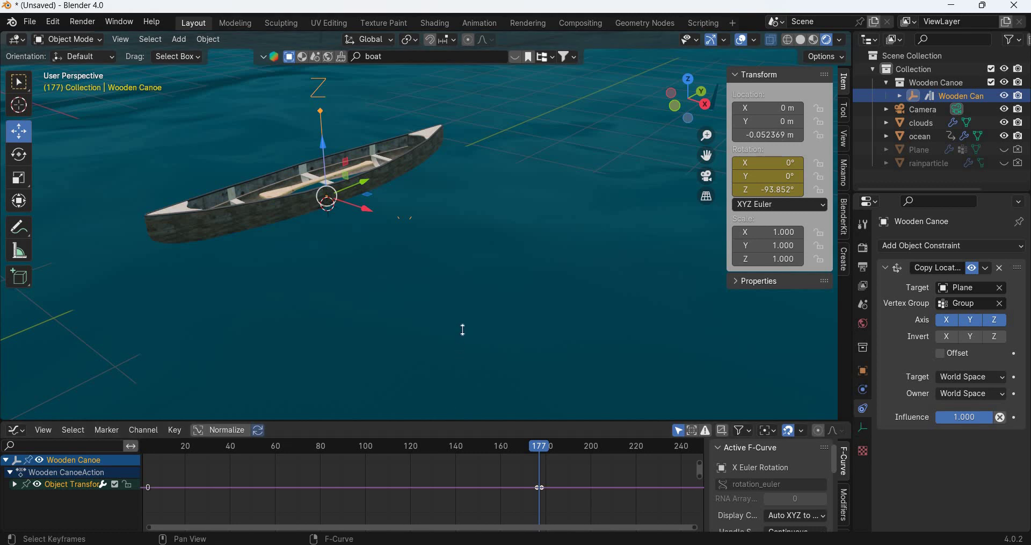
pyautogui.moveTo(462, 329); pyautogui.dragTo(463, 330)
pyautogui.click(845, 413)
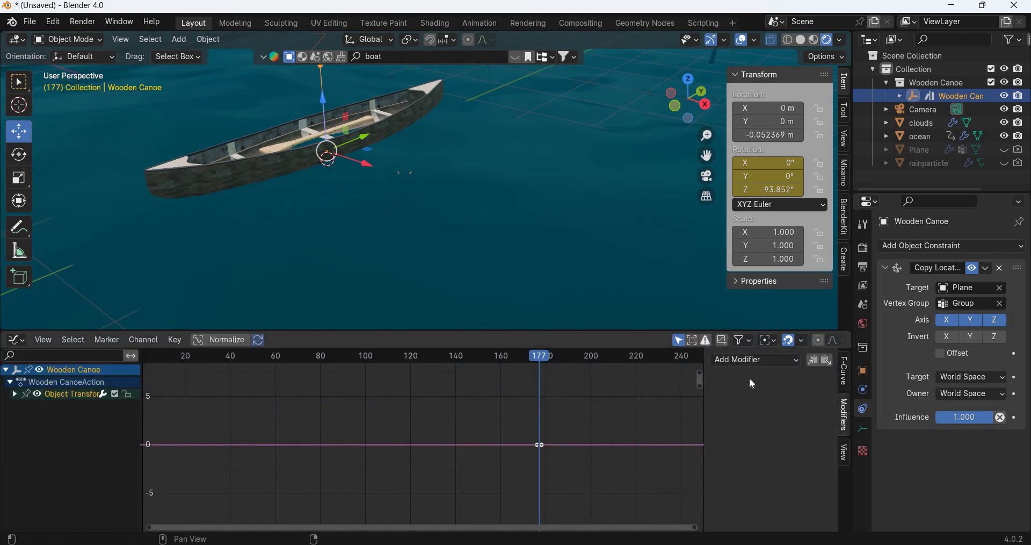
# Step: Add a Noise modifier to the canoe's rotation curves and preview the resulting motion at several frames
pyautogui.click(751, 359)
pyautogui.click(749, 434)
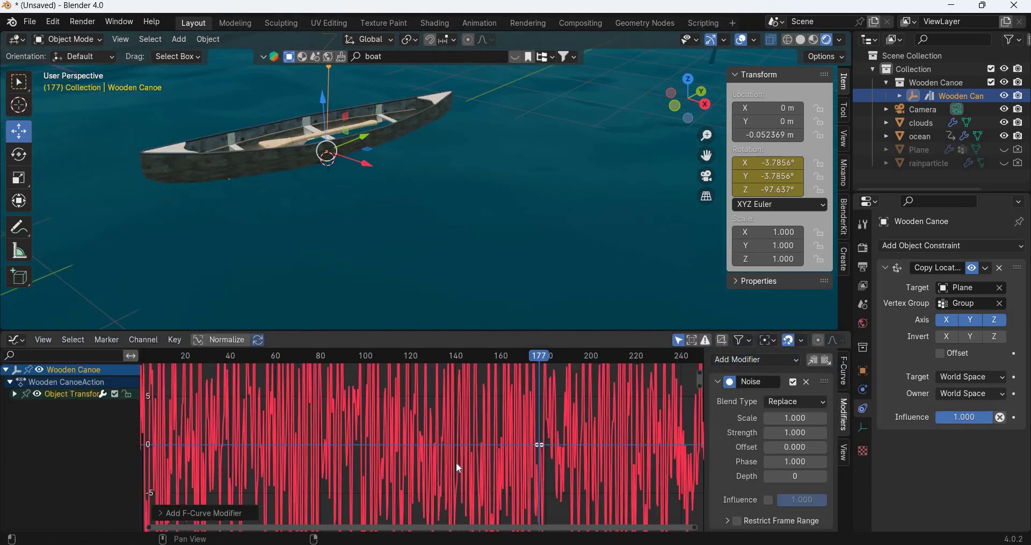
pyautogui.scroll(-5, 440, 461)
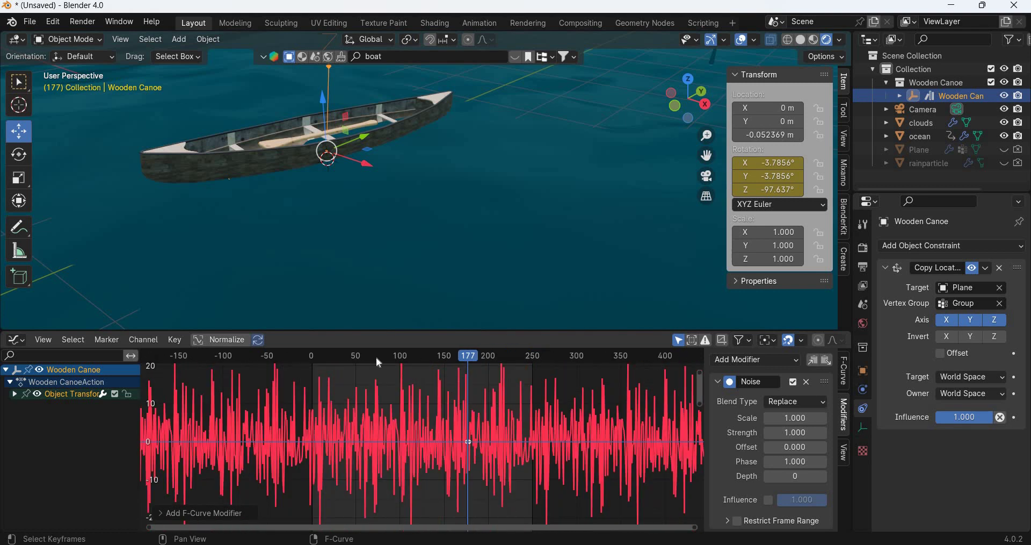
pyautogui.click(377, 359)
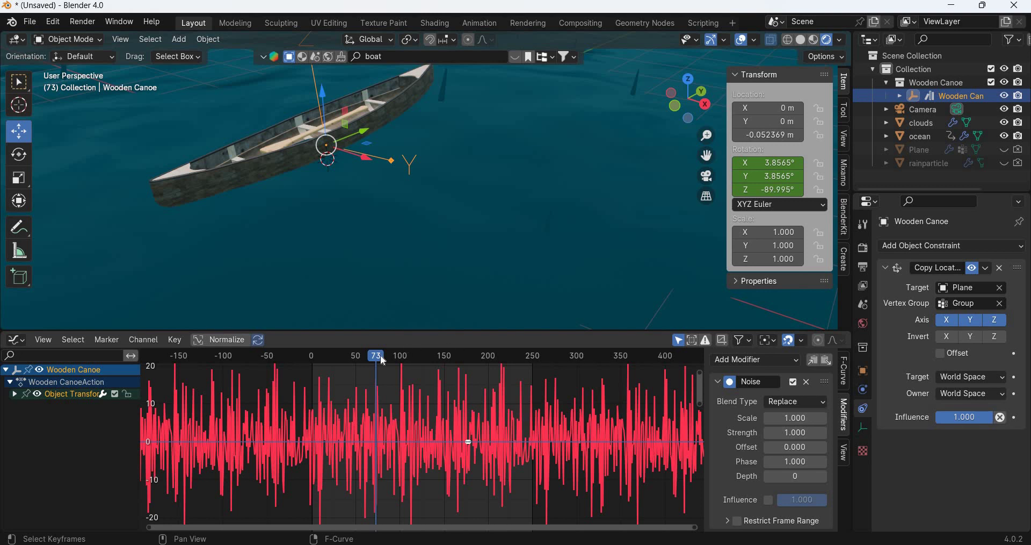
pyautogui.moveTo(443, 361)
pyautogui.mouseDown()
pyautogui.moveTo(481, 363)
pyautogui.moveTo(340, 362)
pyautogui.moveTo(432, 368)
pyautogui.mouseUp()
pyautogui.press('space')
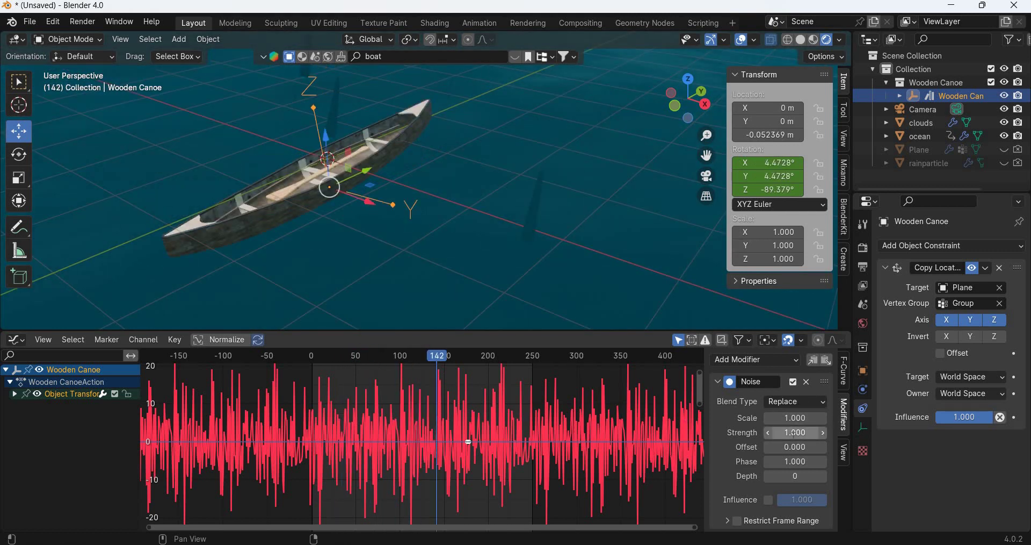
# Step: Set the Noise strength to 0.1 on the canoe's X and Y Euler Rotation curves
pyautogui.click(795, 432)
pyautogui.write('0.1')
pyautogui.press('Return')
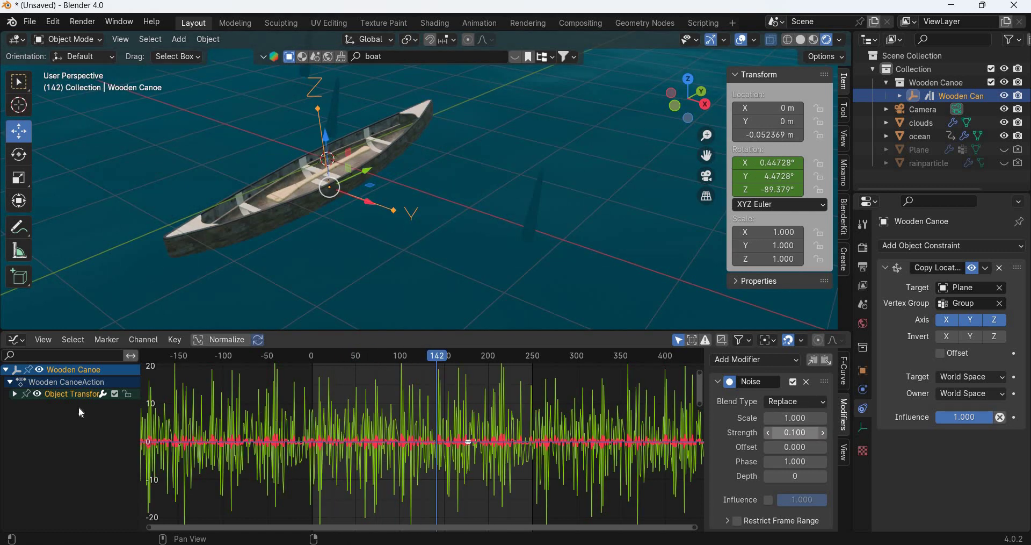
pyautogui.click(14, 394)
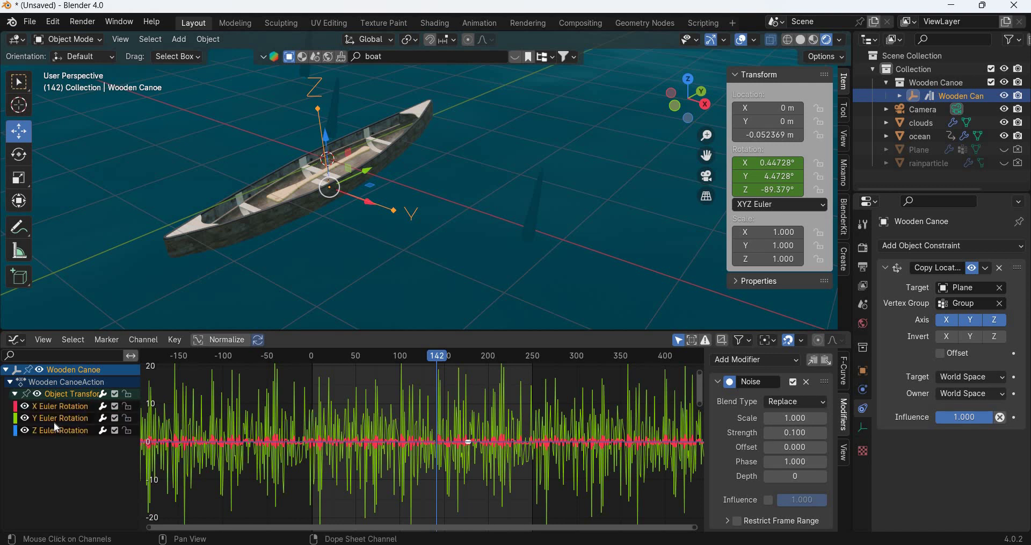
pyautogui.click(59, 418)
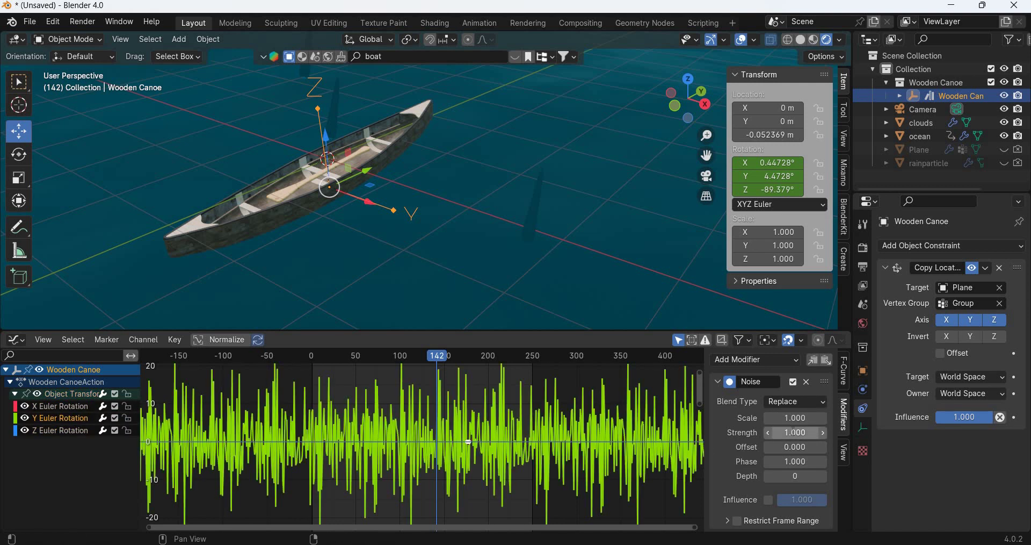
pyautogui.click(794, 432)
pyautogui.write('0.1')
pyautogui.press('Return')
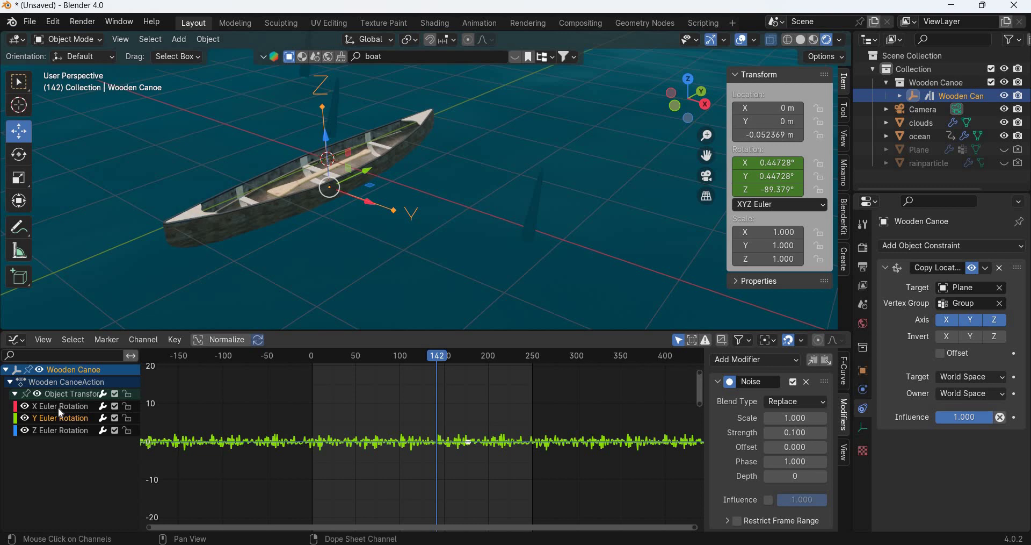
# Step: Set the Noise strength to 0.1 on the canoe's Z Euler Rotation curve
pyautogui.click(60, 406)
pyautogui.click(59, 430)
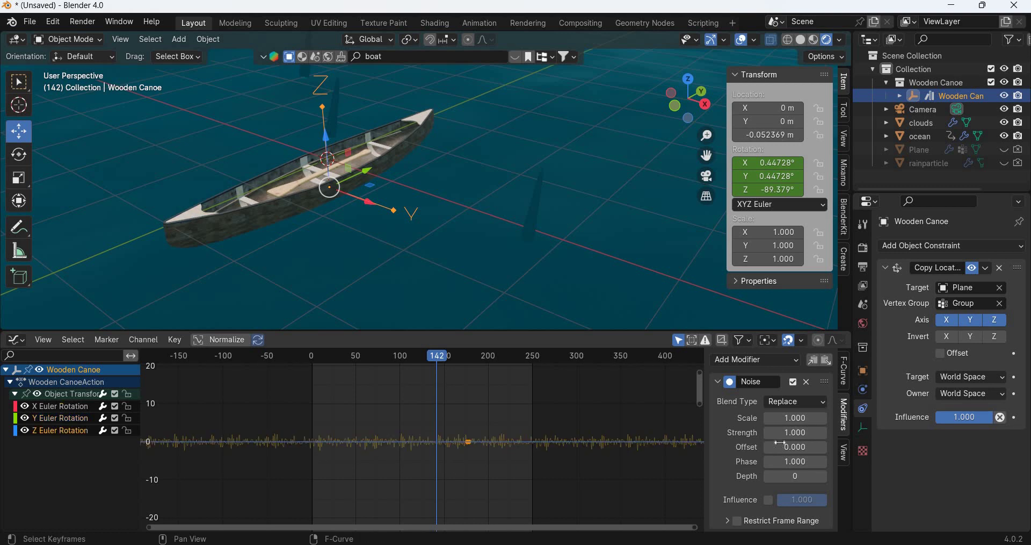
pyautogui.click(793, 432)
pyautogui.write('0.1')
pyautogui.press('Return')
# Step: Try a Noise scale of 10 on the canoe's Z, Y and X rotation curves and preview the motion up to frame 130
pyautogui.click(795, 418)
pyautogui.write('10')
pyautogui.press('Return')
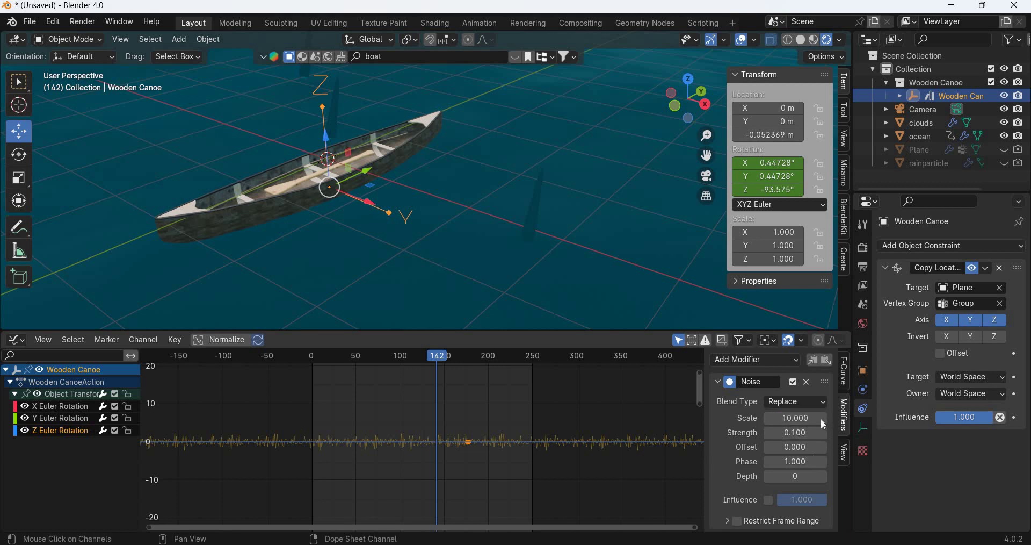
pyautogui.hotkey('ctrl', 'z')
pyautogui.click(802, 417)
pyautogui.write('1')
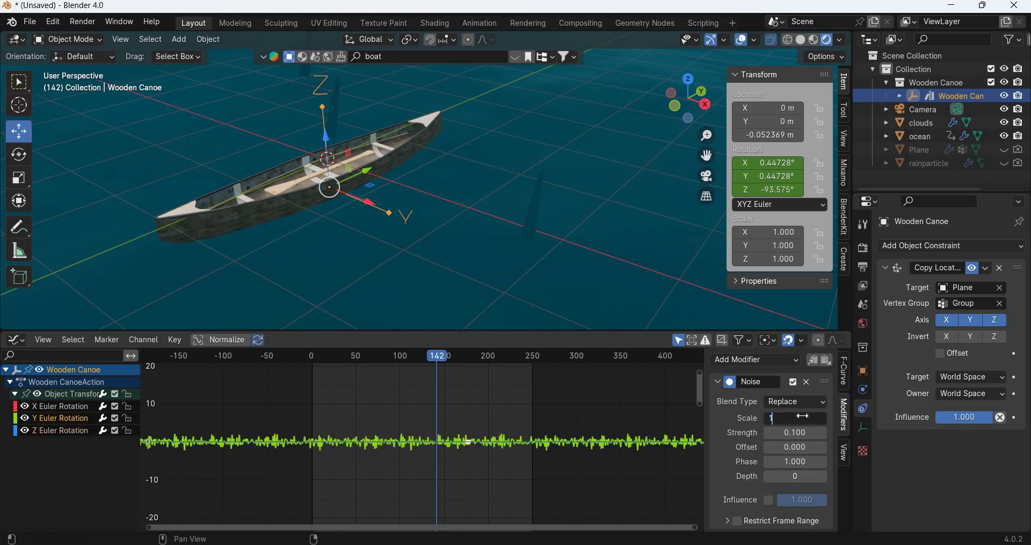
pyautogui.press('Return')
pyautogui.click(59, 406)
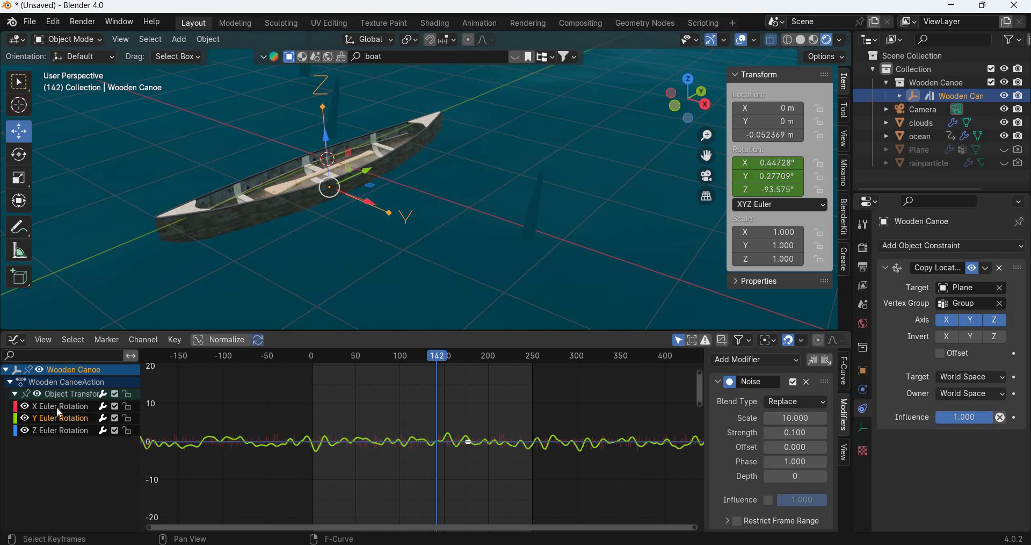
pyautogui.click(783, 418)
pyautogui.write('10')
pyautogui.press('Return')
pyautogui.moveTo(329, 357); pyautogui.dragTo(426, 358)
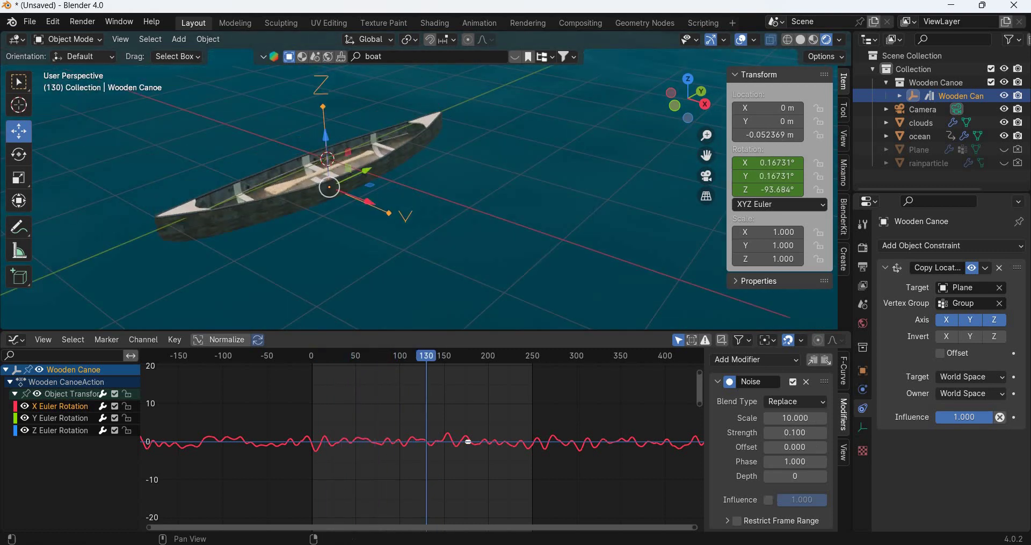
# Step: Set the Noise scale to 30 on the canoe's X, Y and Z Euler Rotation curves
pyautogui.click(800, 418)
pyautogui.write('30')
pyautogui.press('Return')
pyautogui.click(60, 418)
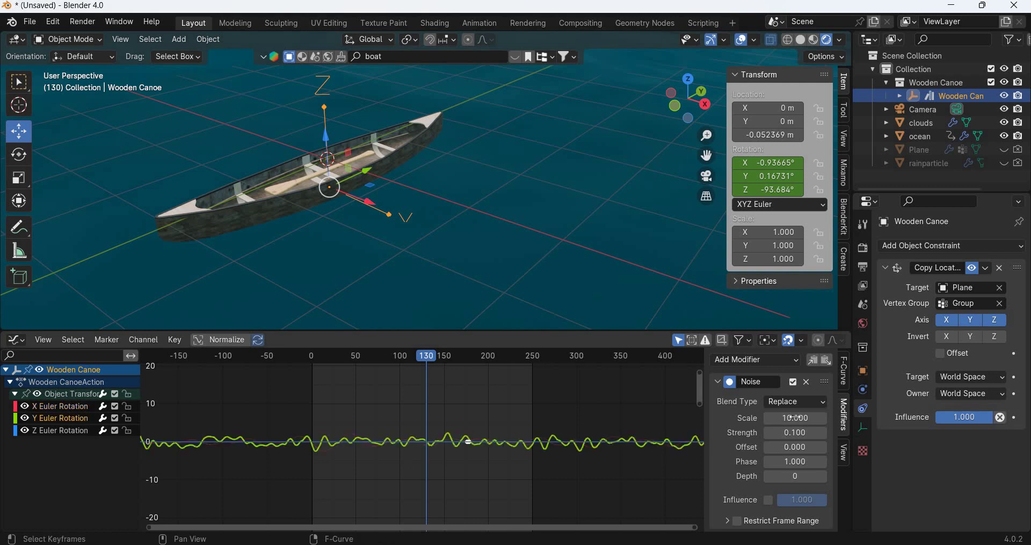
pyautogui.click(796, 417)
pyautogui.write('30')
pyautogui.press('Return')
pyautogui.click(59, 430)
pyautogui.click(788, 417)
pyautogui.write('30')
pyautogui.press('Return')
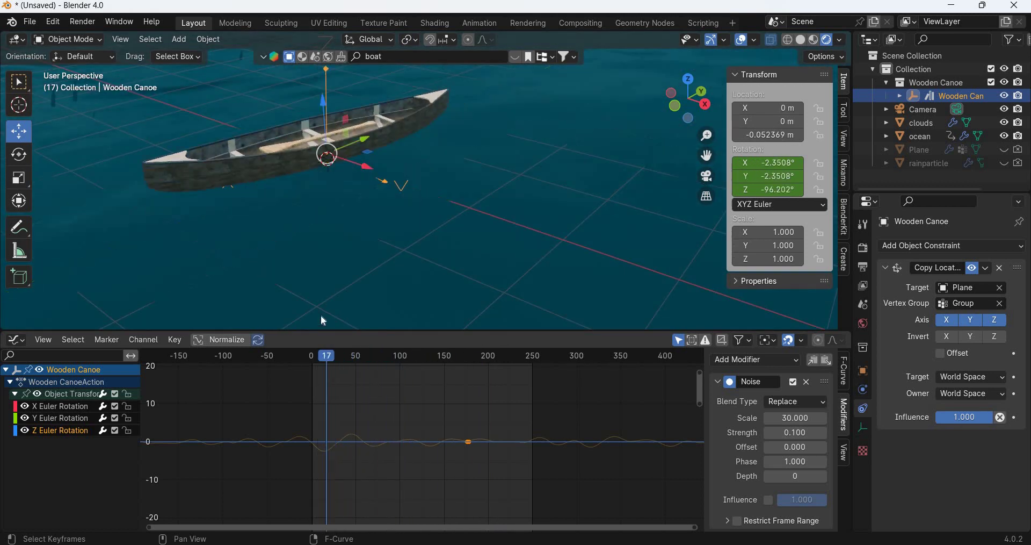
# Step: Switch the Graph Editor area back to the Timeline
pyautogui.click(73, 339)
pyautogui.click(16, 340)
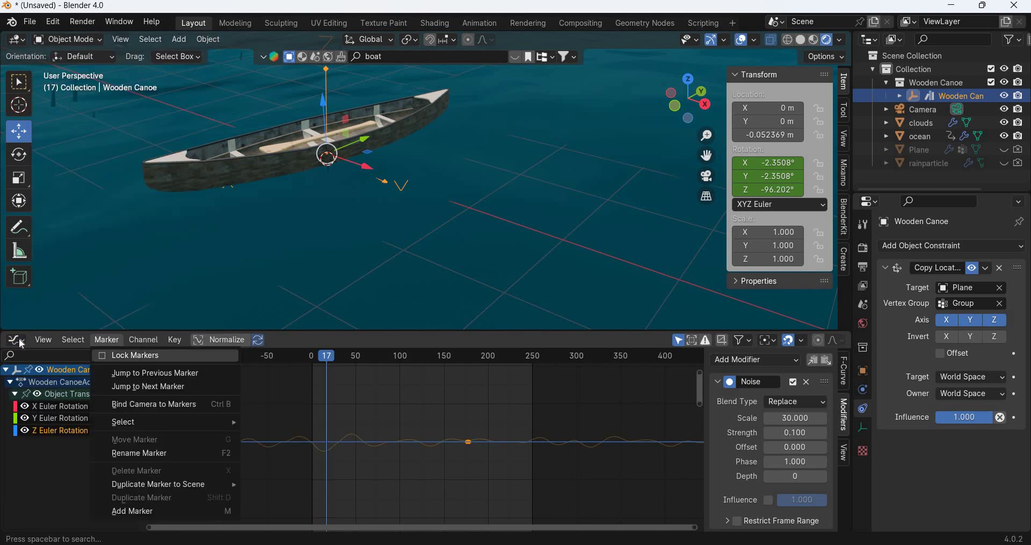
pyautogui.click(16, 339)
pyautogui.click(20, 339)
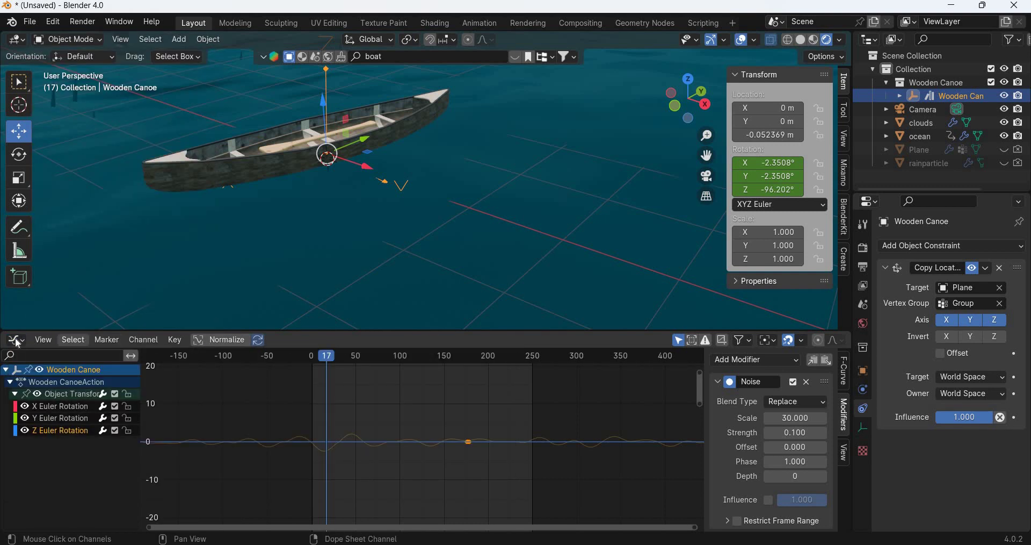
pyautogui.click(18, 343)
pyautogui.click(18, 342)
pyautogui.click(18, 342)
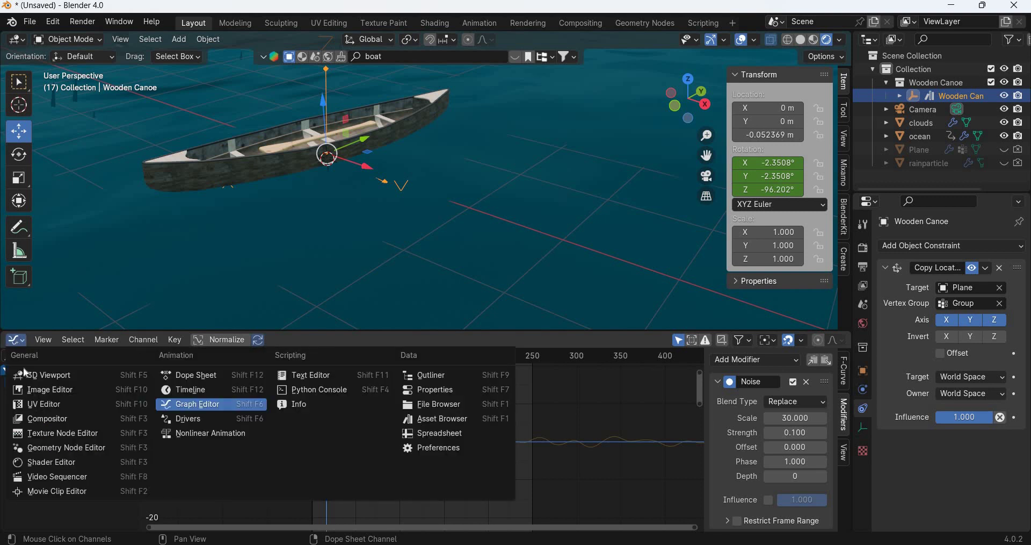
pyautogui.click(189, 390)
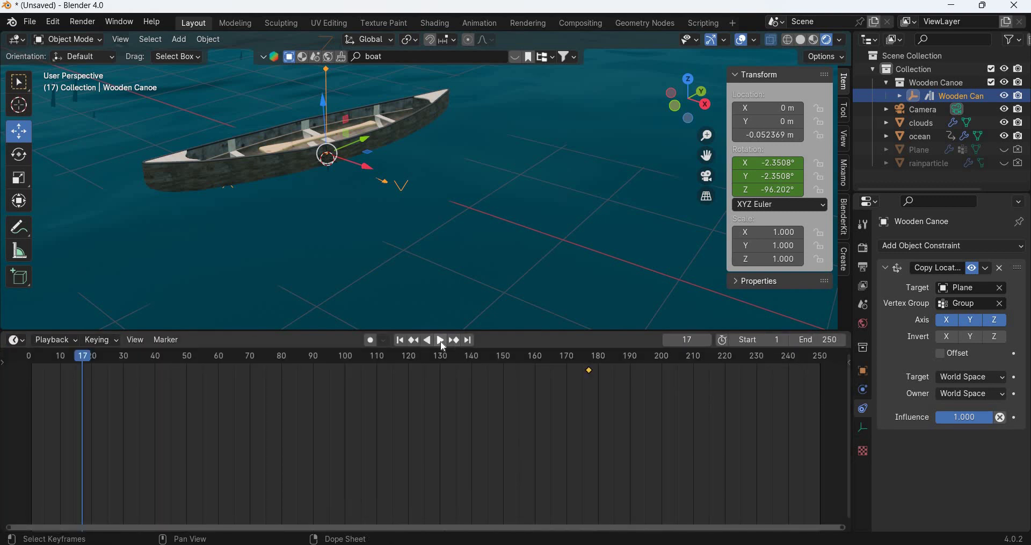
# Step: Play back the animation to preview the canoe rocking on the waves, and return to frame 1
pyautogui.click(441, 342)
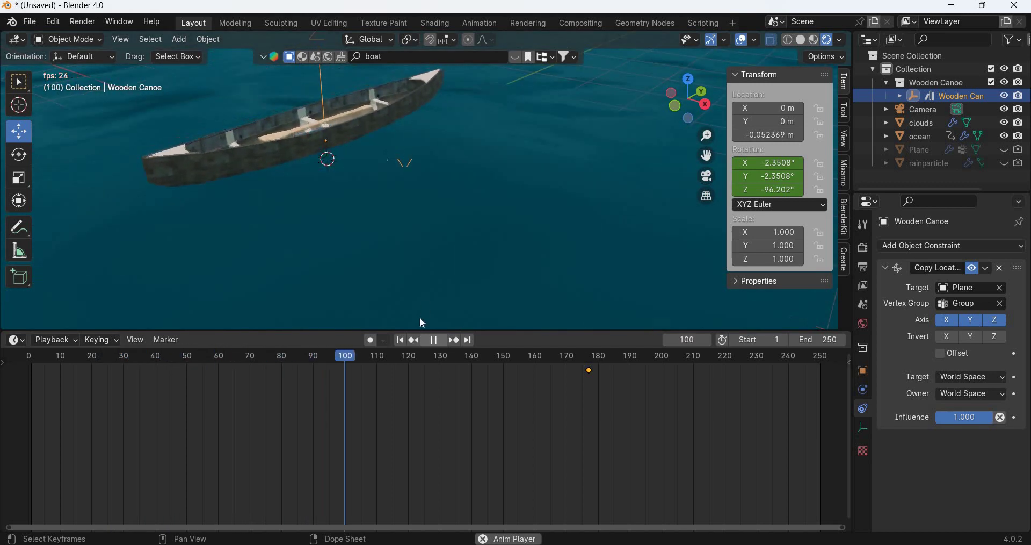
pyautogui.press('space')
pyautogui.hotkey('shift', 'Left')
# Step: In camera view, select the camera, set its depth-of-field focus object to Wooden Canoe and its F-Stop to 0.5
pyautogui.press('KP_0')
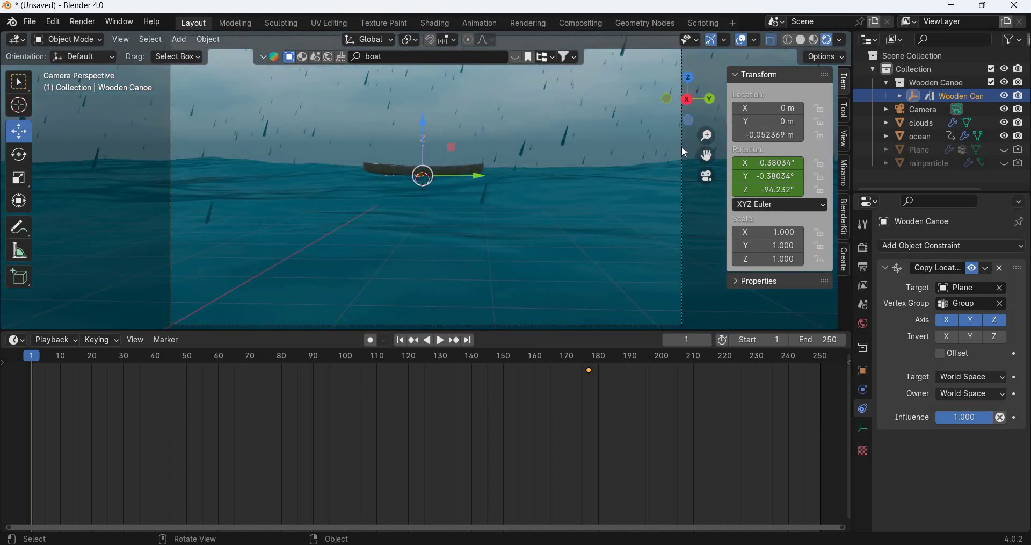
pyautogui.click(682, 148)
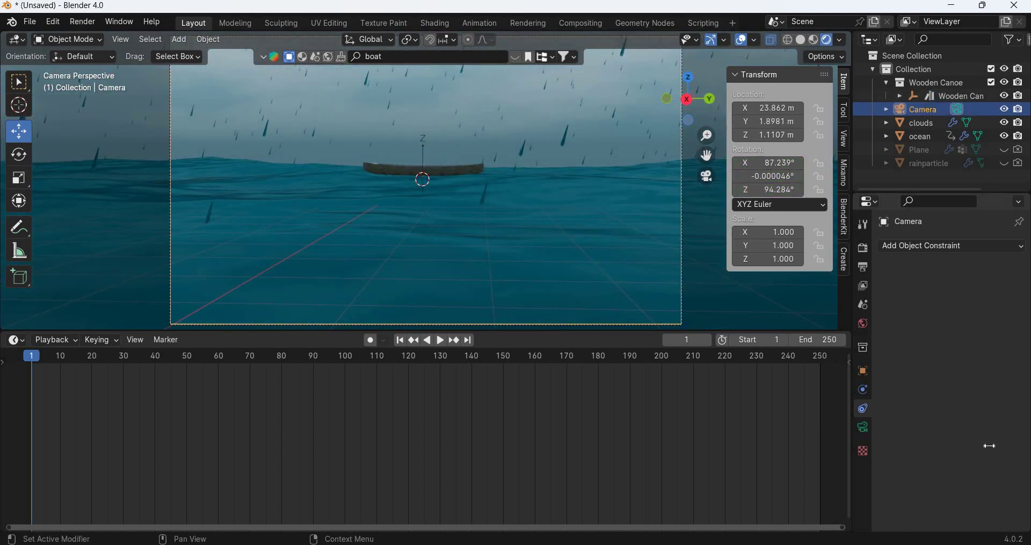
pyautogui.click(863, 426)
pyautogui.click(966, 432)
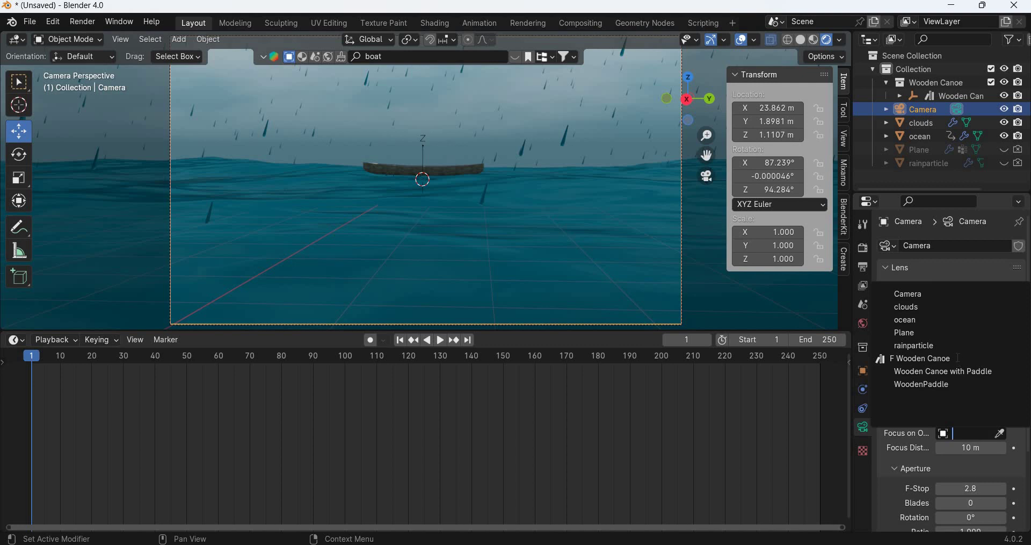
pyautogui.click(956, 358)
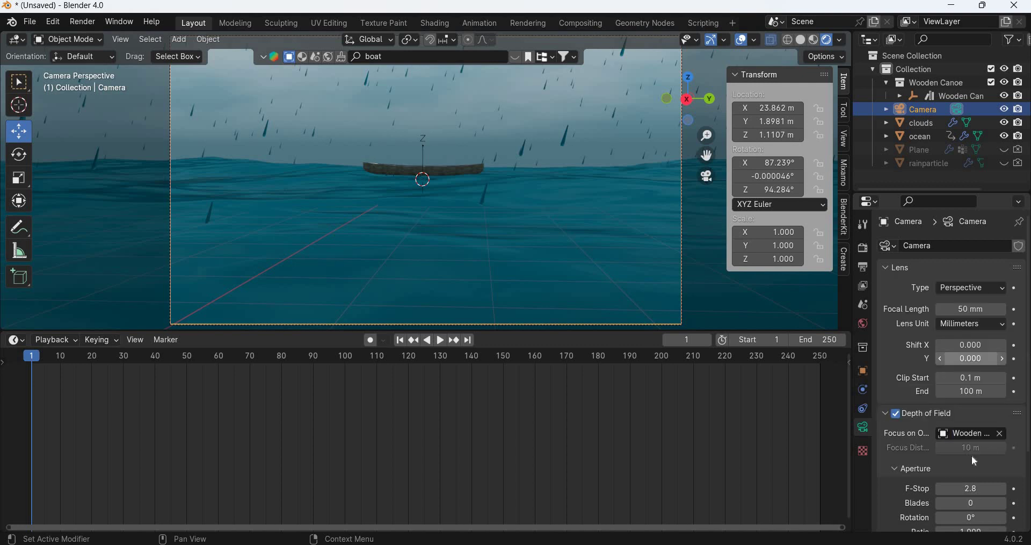
pyautogui.click(978, 489)
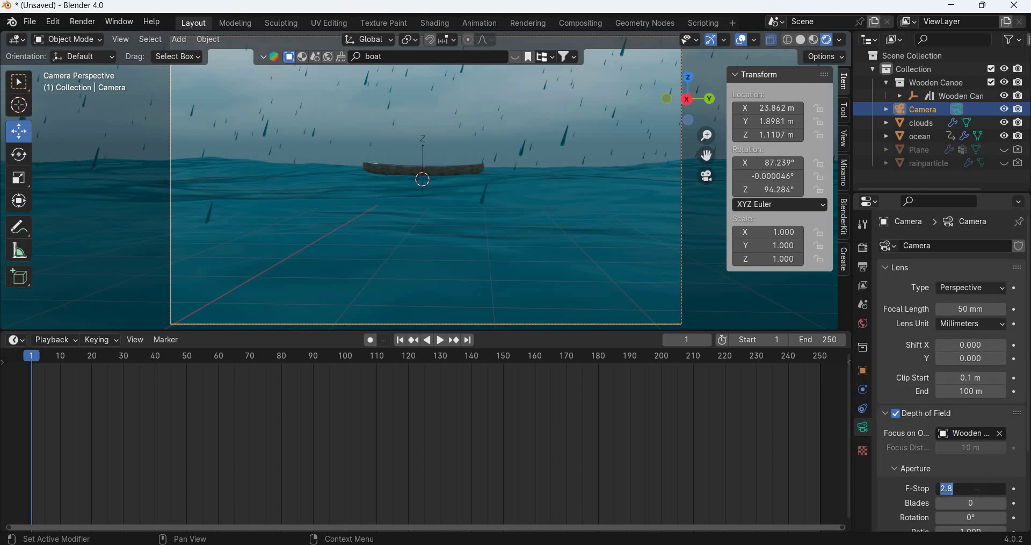
pyautogui.write('0.5')
pyautogui.press('Return')
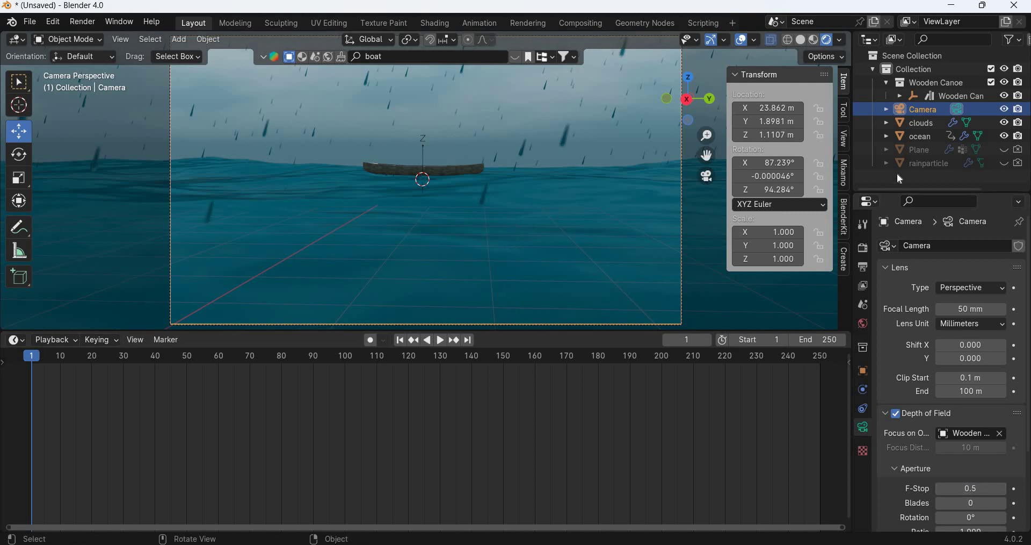
# Step: Lock the camera to the view and reframe the shot from a slightly higher angle and farther from the canoe
pyautogui.click(845, 140)
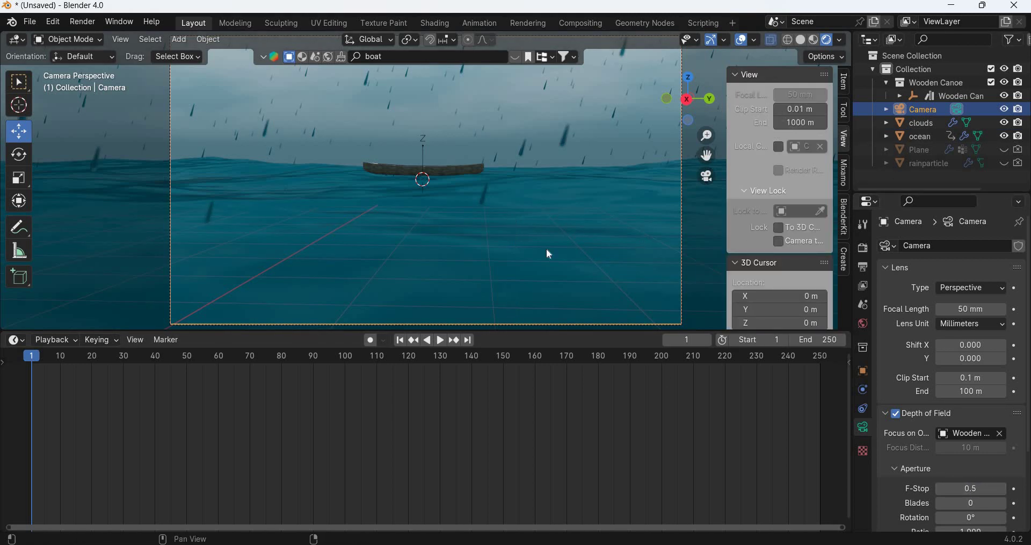
pyautogui.moveTo(546, 248); pyautogui.dragTo(548, 260, button='middle')
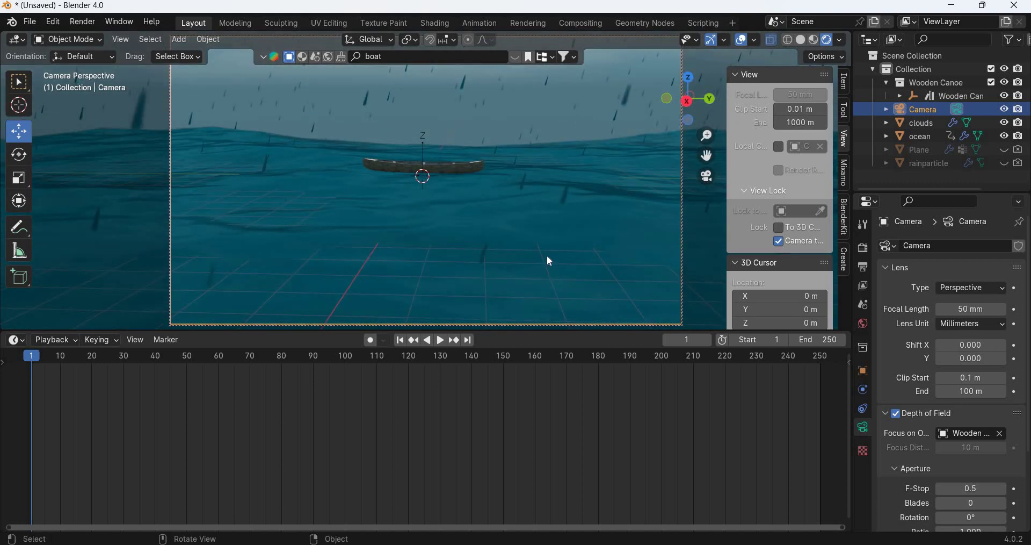
pyautogui.scroll(-2, 547, 256)
pyautogui.scroll(1, 548, 256)
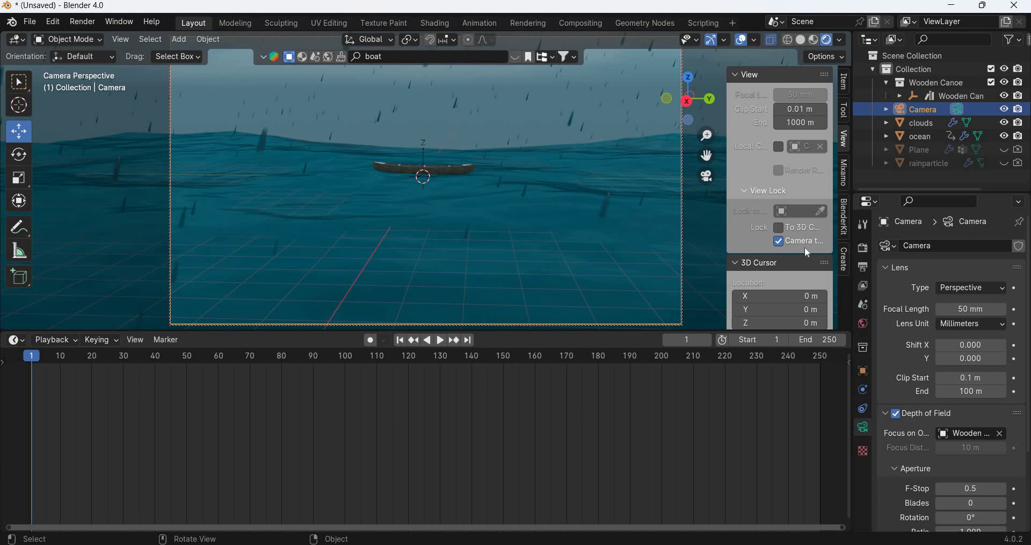